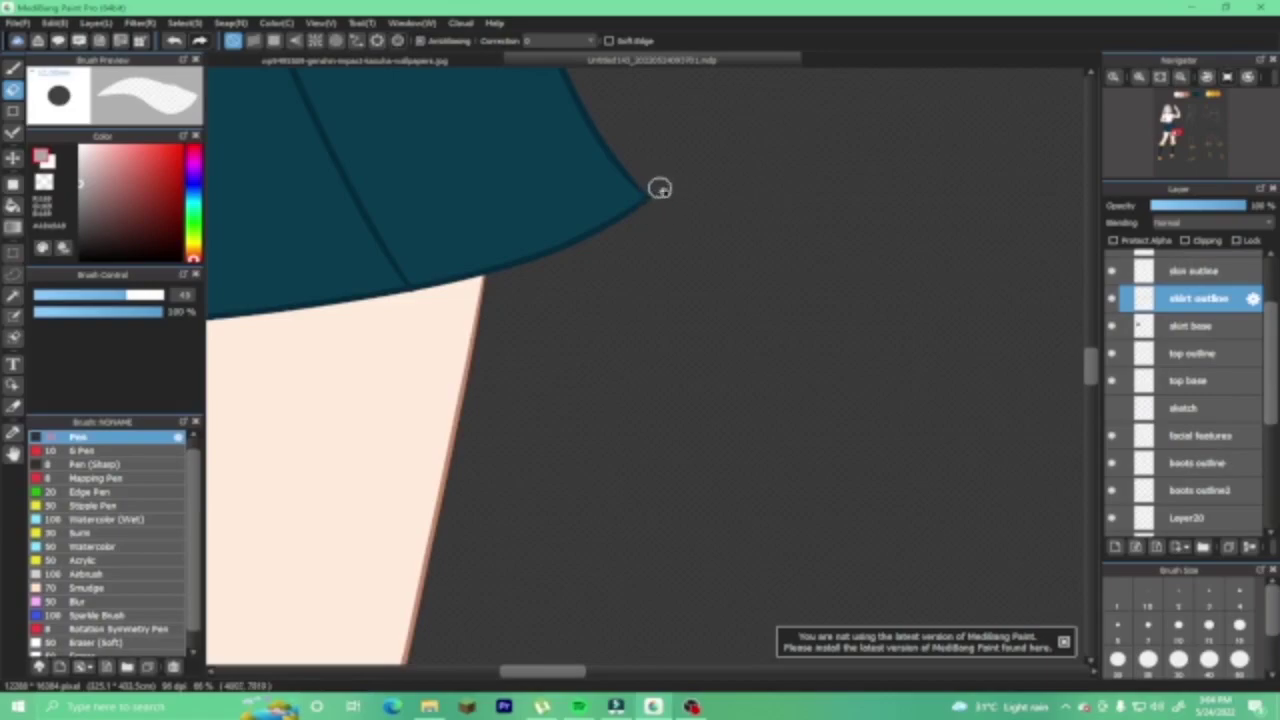
# Add a new layer directly above the skirt outline layer.
pyautogui.moveTo(543, 670); pyautogui.dragTo(512, 678)
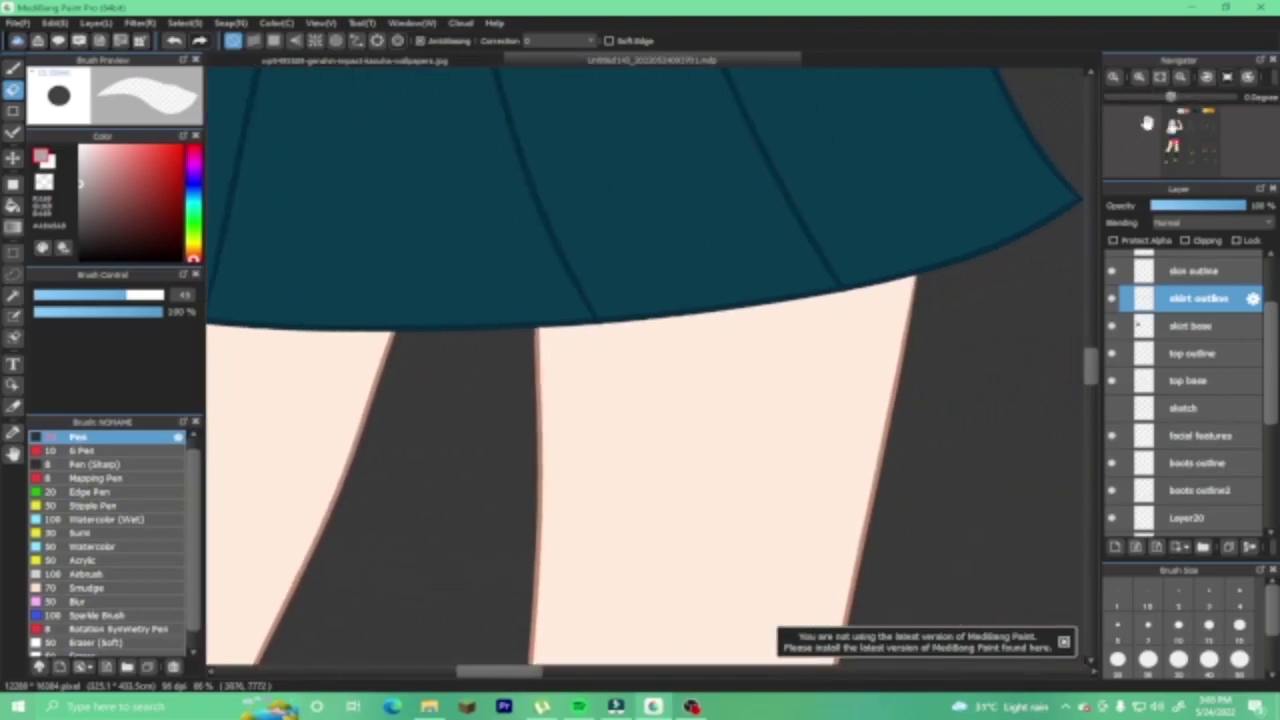
pyautogui.hotkey('ctrl', '0')
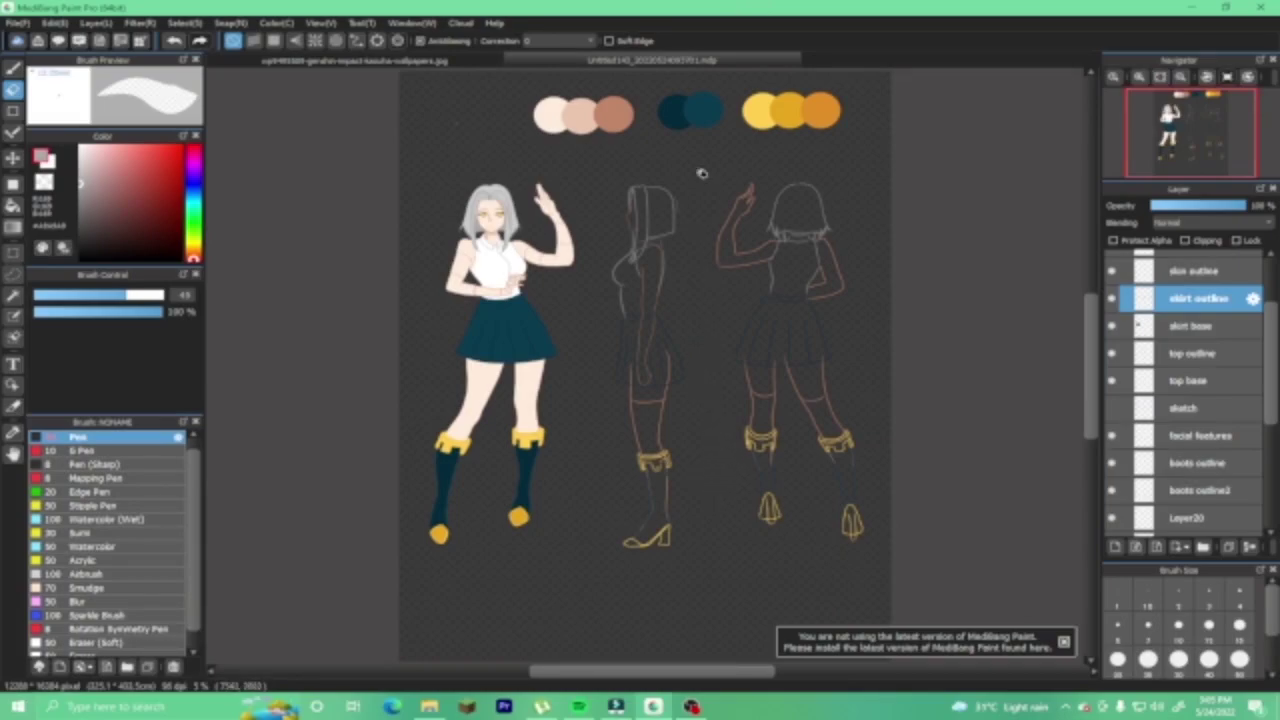
pyautogui.click(1190, 328)
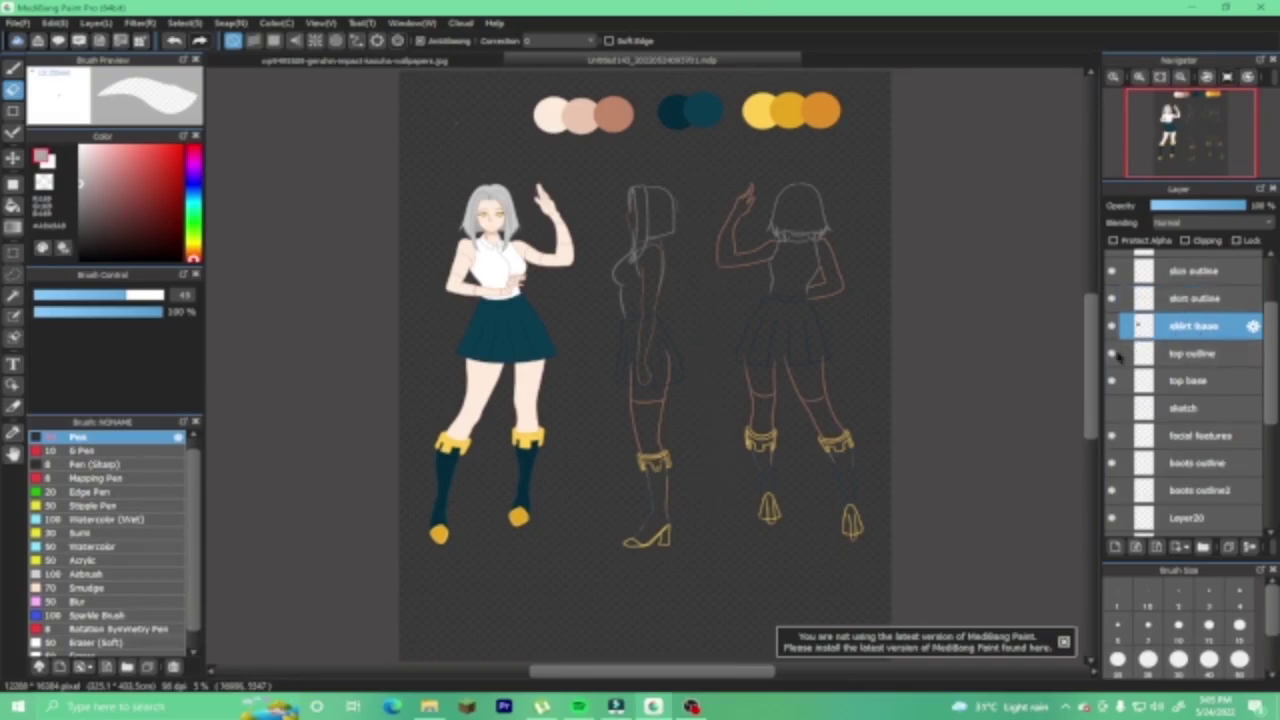
pyautogui.moveTo(1272, 337); pyautogui.dragTo(1256, 276)
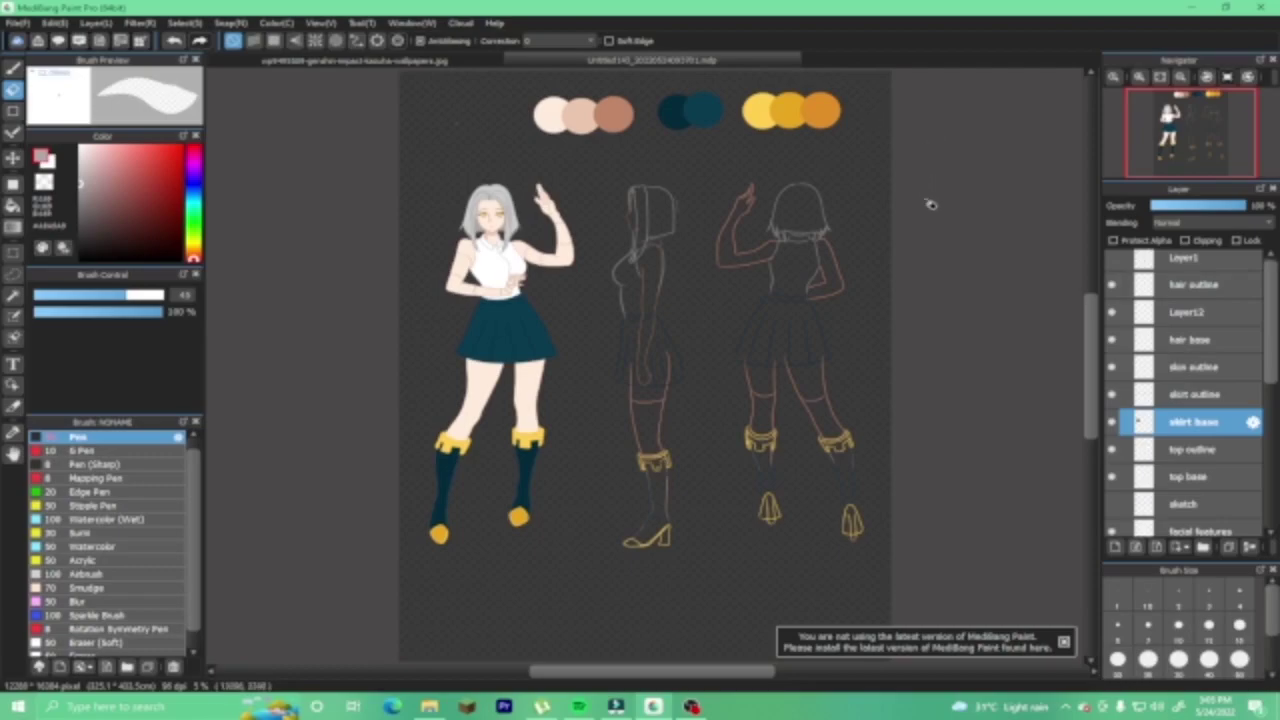
pyautogui.click(1204, 368)
pyautogui.click(1202, 396)
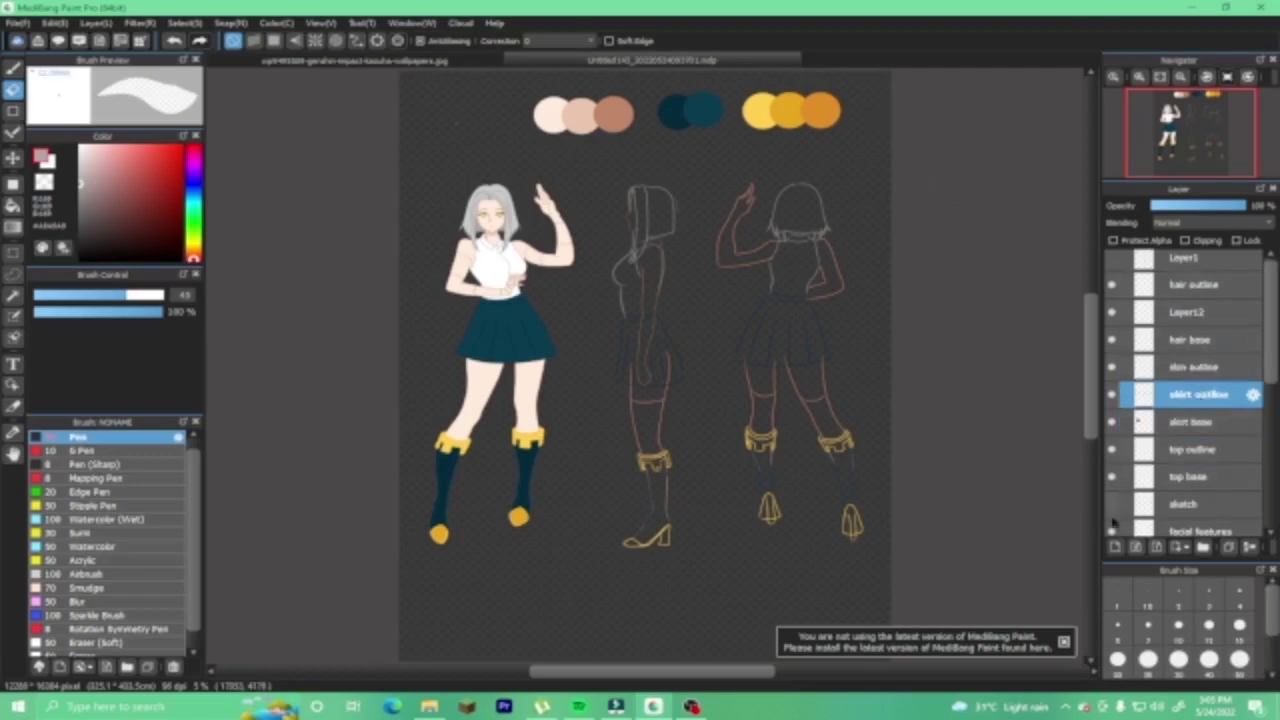
pyautogui.click(1115, 547)
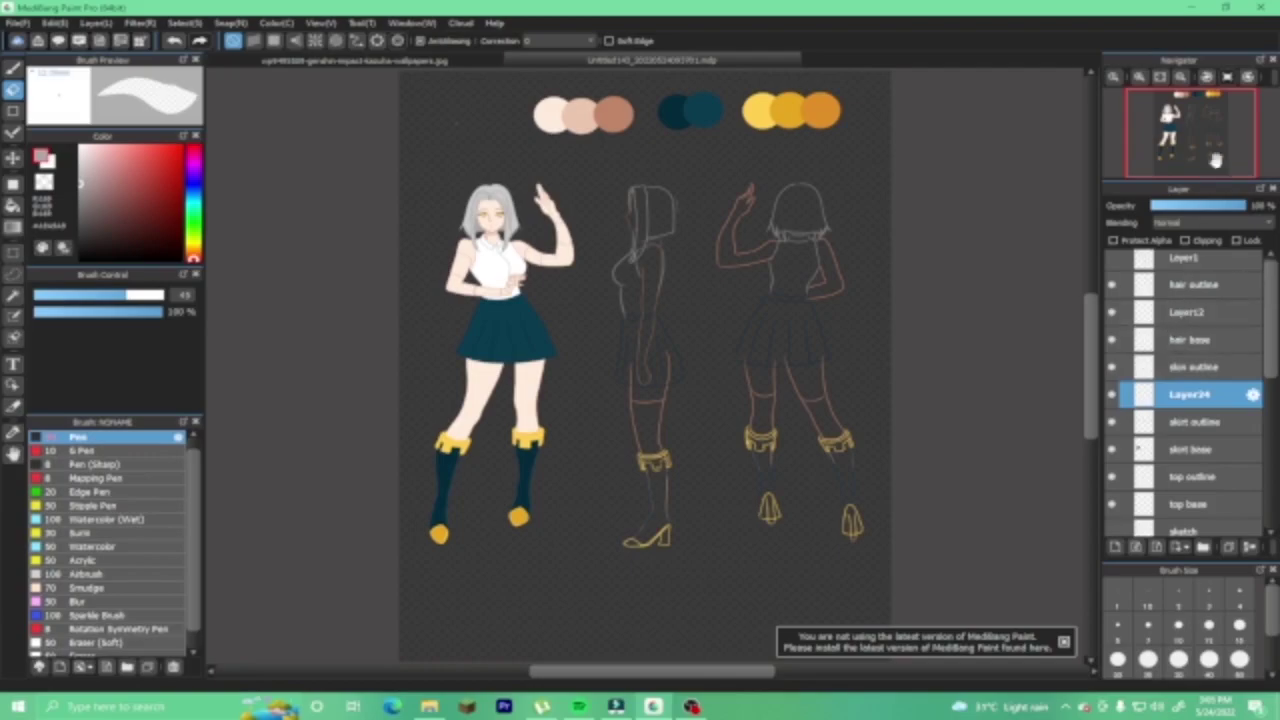
# Sample the light skin colour from the front-view figure's raised arm and activate the Pen brush for painting.
pyautogui.click(1147, 77)
pyautogui.click(1160, 77)
pyautogui.click(1139, 77)
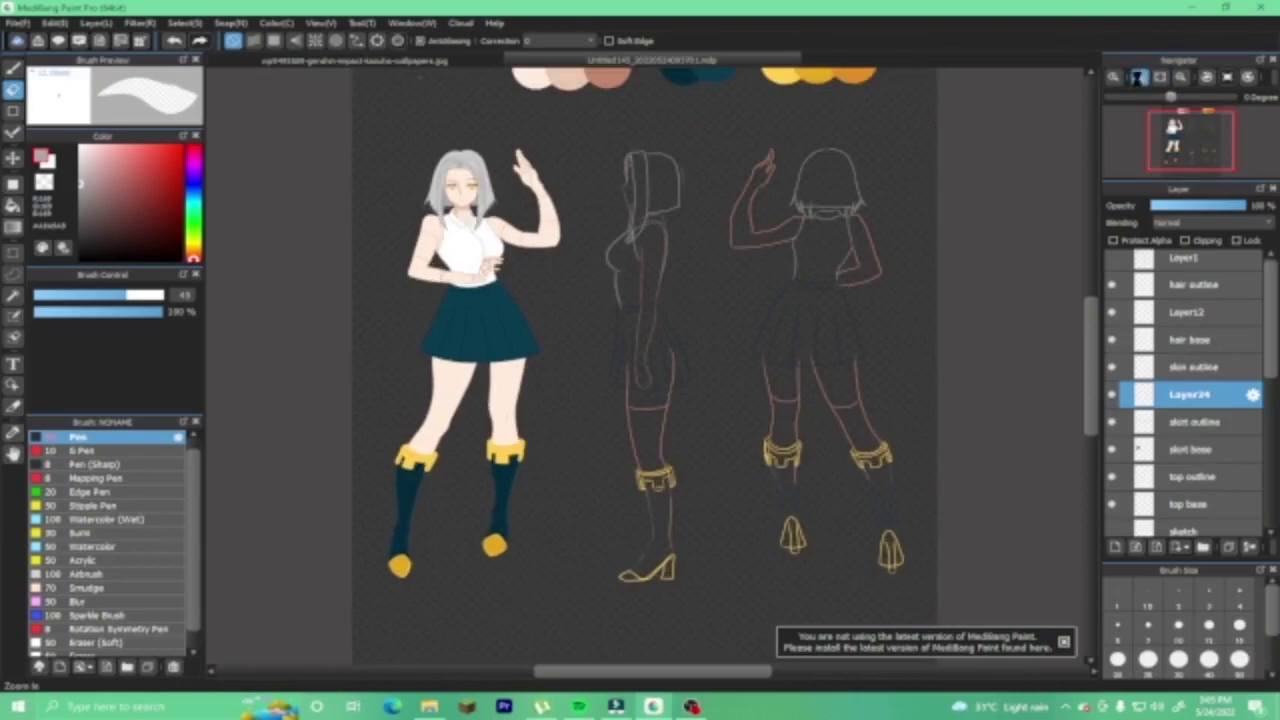
pyautogui.click(1139, 77)
pyautogui.moveTo(1088, 372); pyautogui.dragTo(1090, 296)
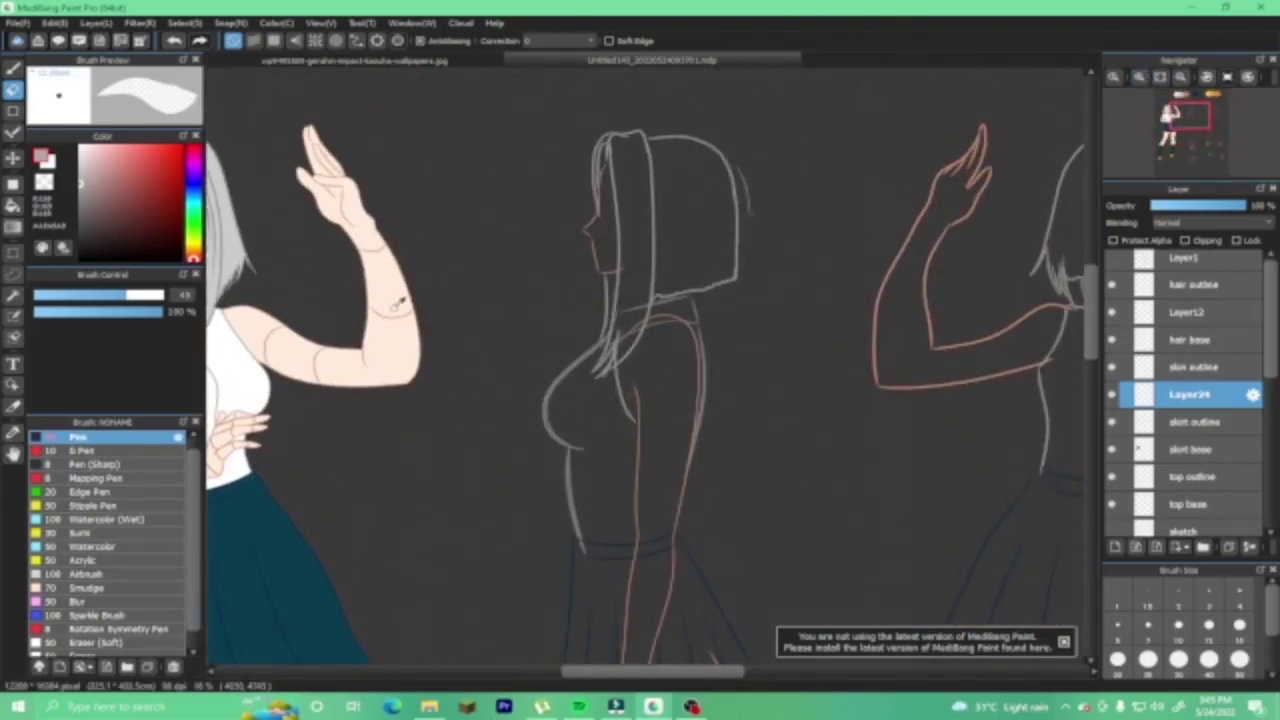
pyautogui.keyDown('alt'); pyautogui.click(403, 272); pyautogui.keyUp('alt')
pyautogui.press('b')
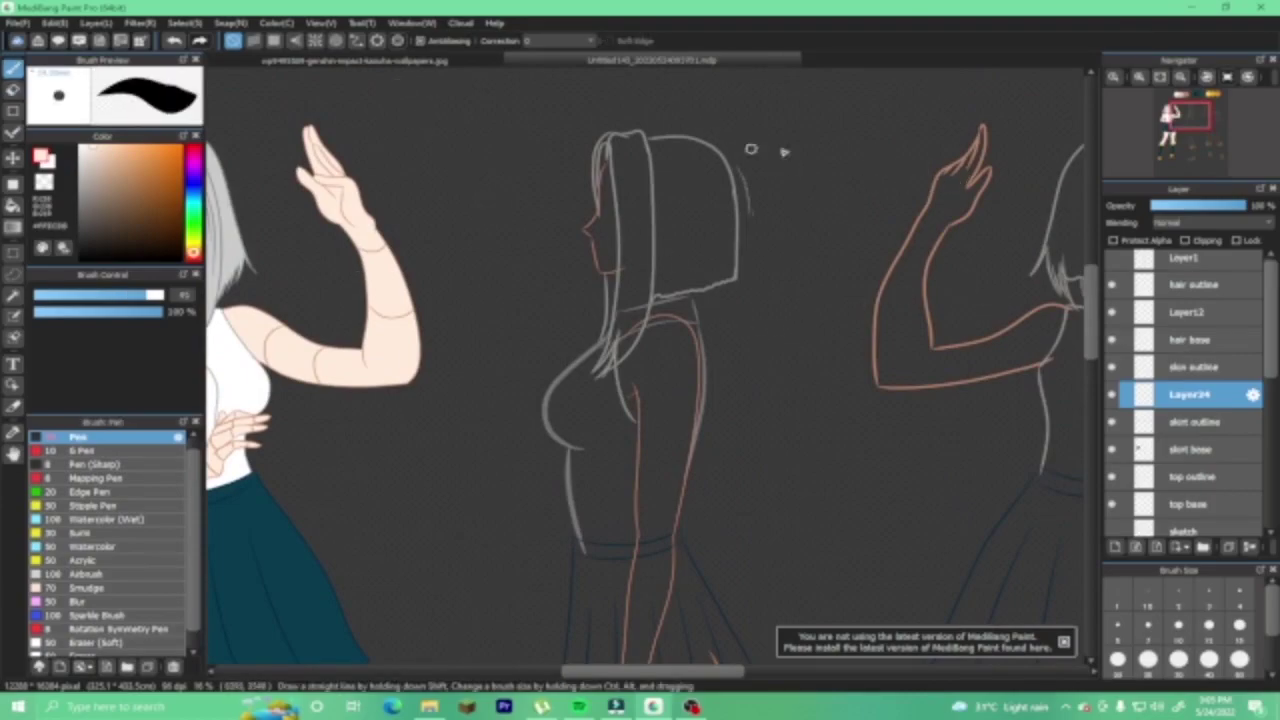
# Paint the skin base on the side-view figure along the front of the shoulder down to the armpit.
pyautogui.scroll(3, 990, 200)
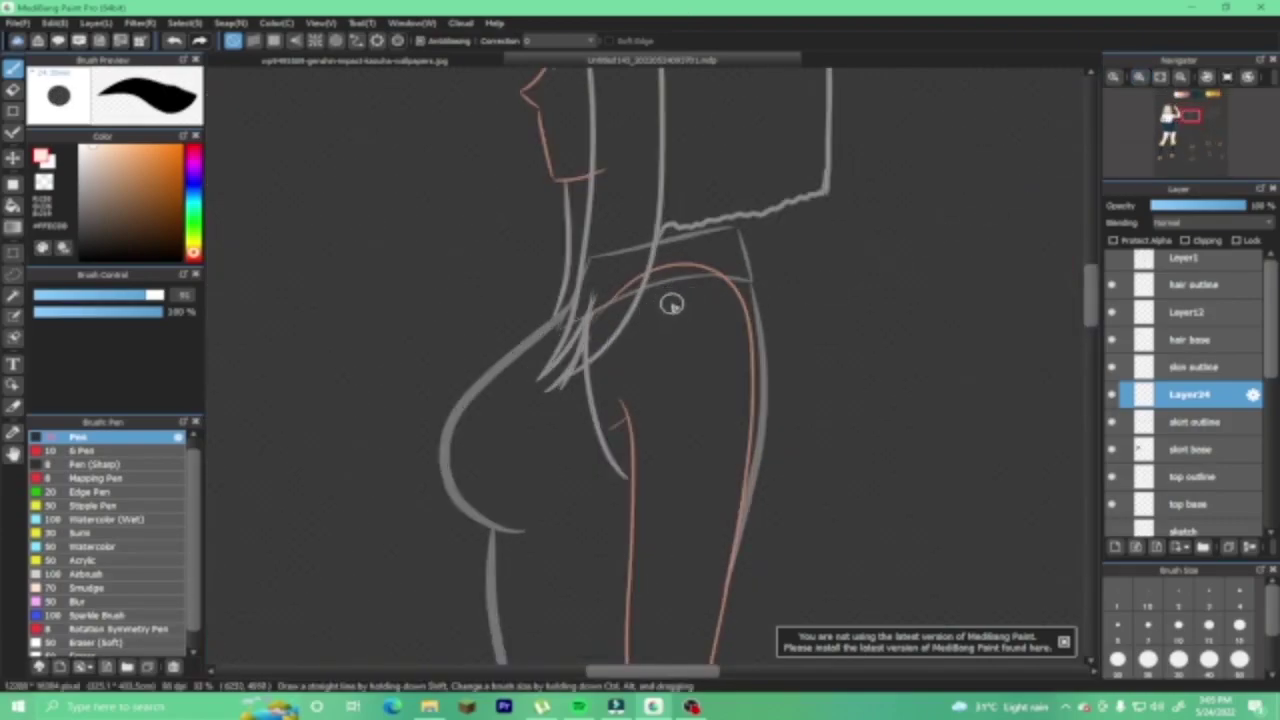
pyautogui.moveTo(672, 300); pyautogui.dragTo(640, 298)
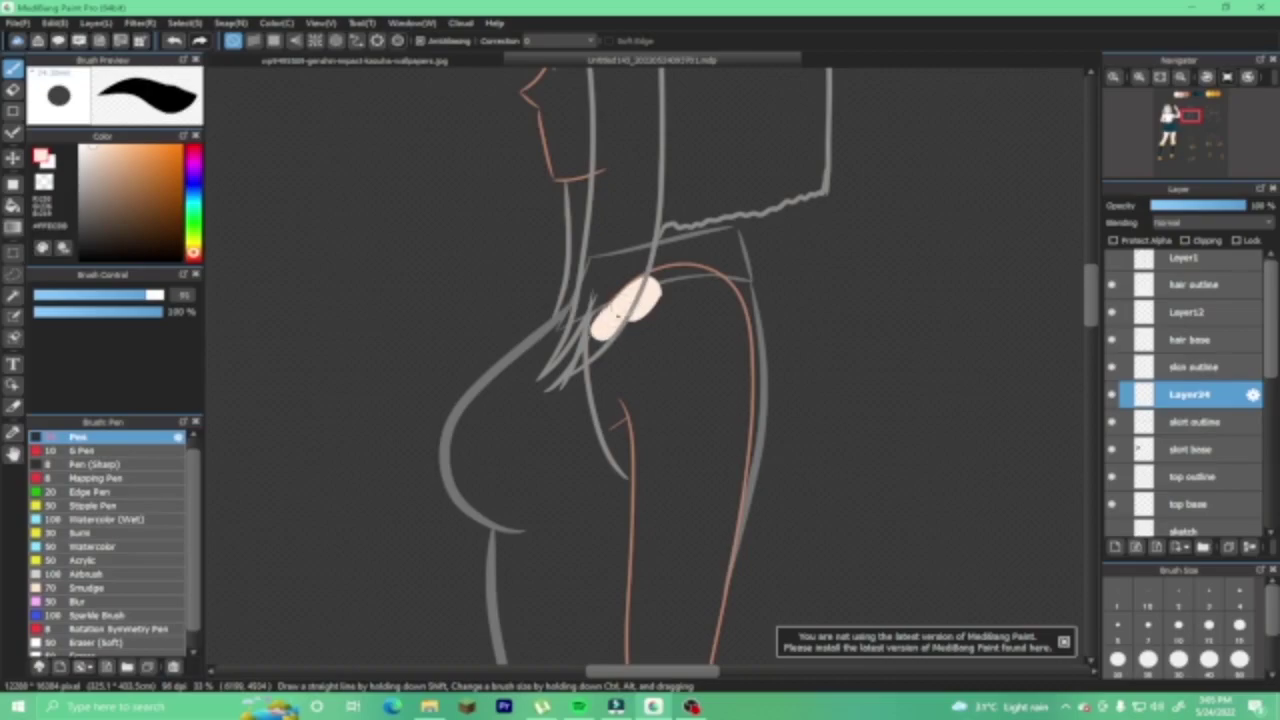
pyautogui.moveTo(603, 327)
pyautogui.mouseDown()
pyautogui.moveTo(628, 432)
pyautogui.moveTo(613, 420)
pyautogui.mouseUp()
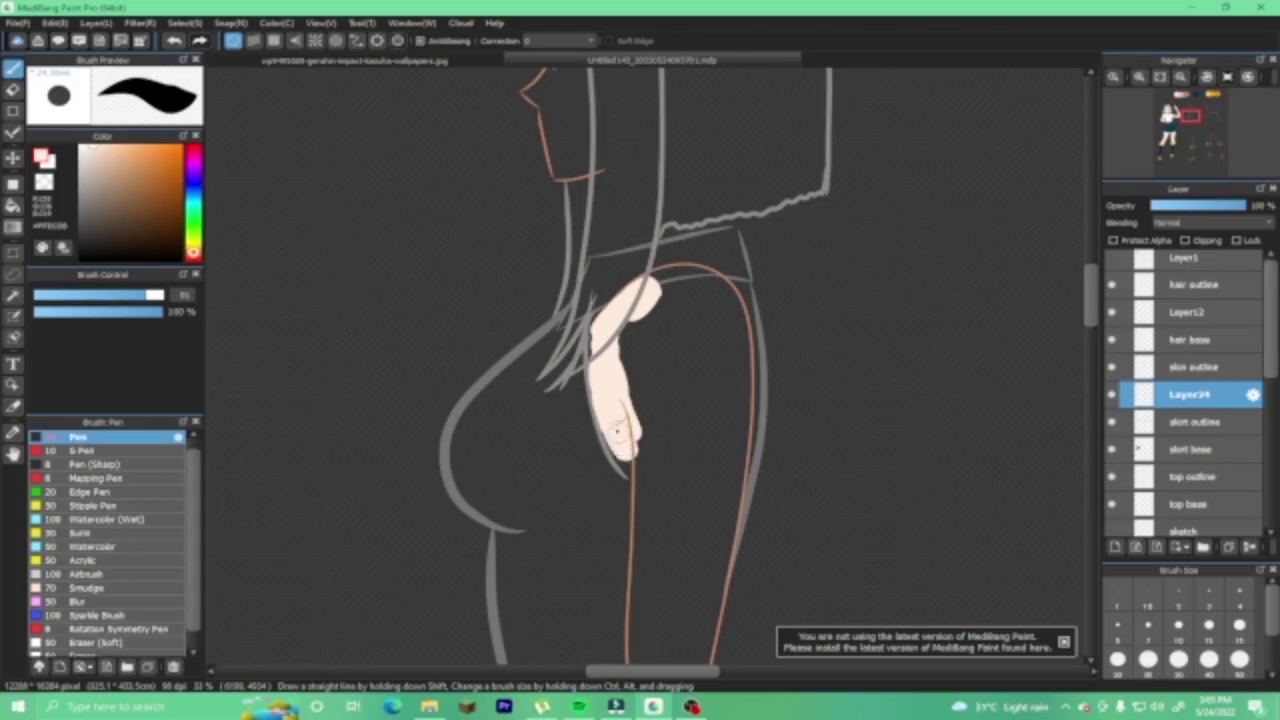
pyautogui.moveTo(633, 460)
pyautogui.mouseDown()
pyautogui.moveTo(648, 472)
pyautogui.moveTo(652, 448)
pyautogui.mouseUp()
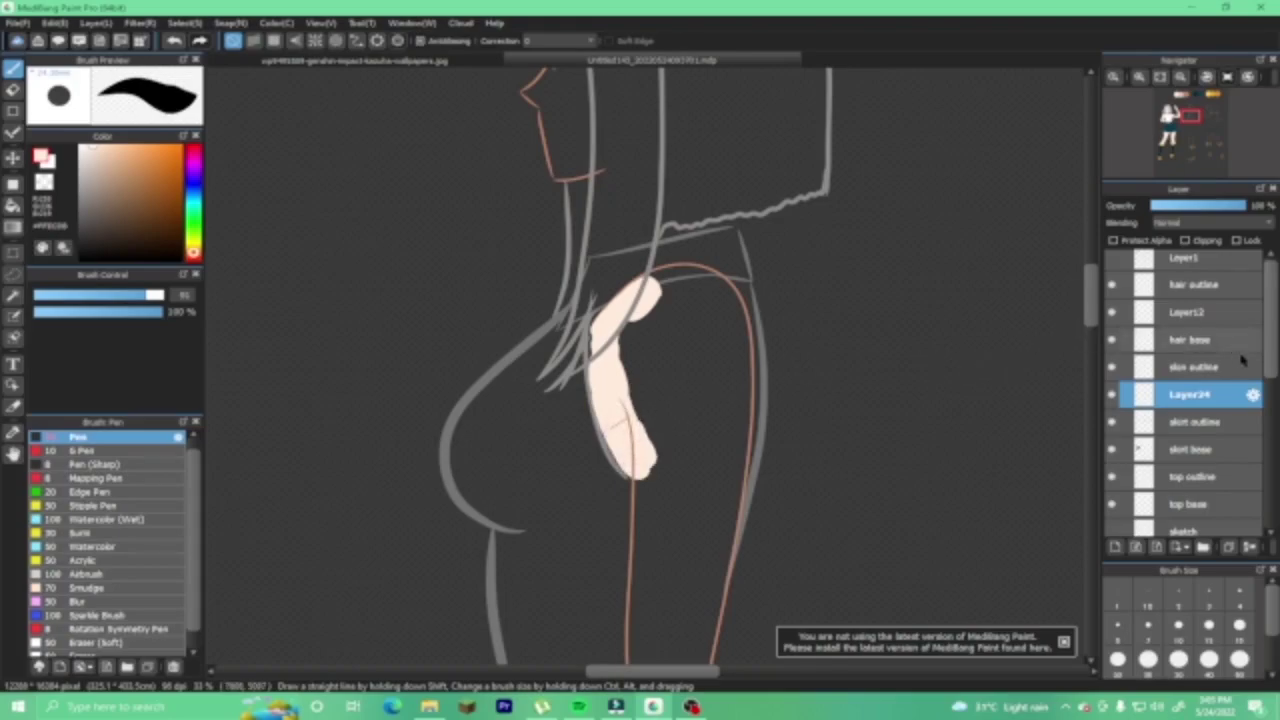
# Move Layer24 to just below the top outline layer and add another new layer directly above skirt outline.
pyautogui.moveTo(1272, 352); pyautogui.dragTo(1270, 356)
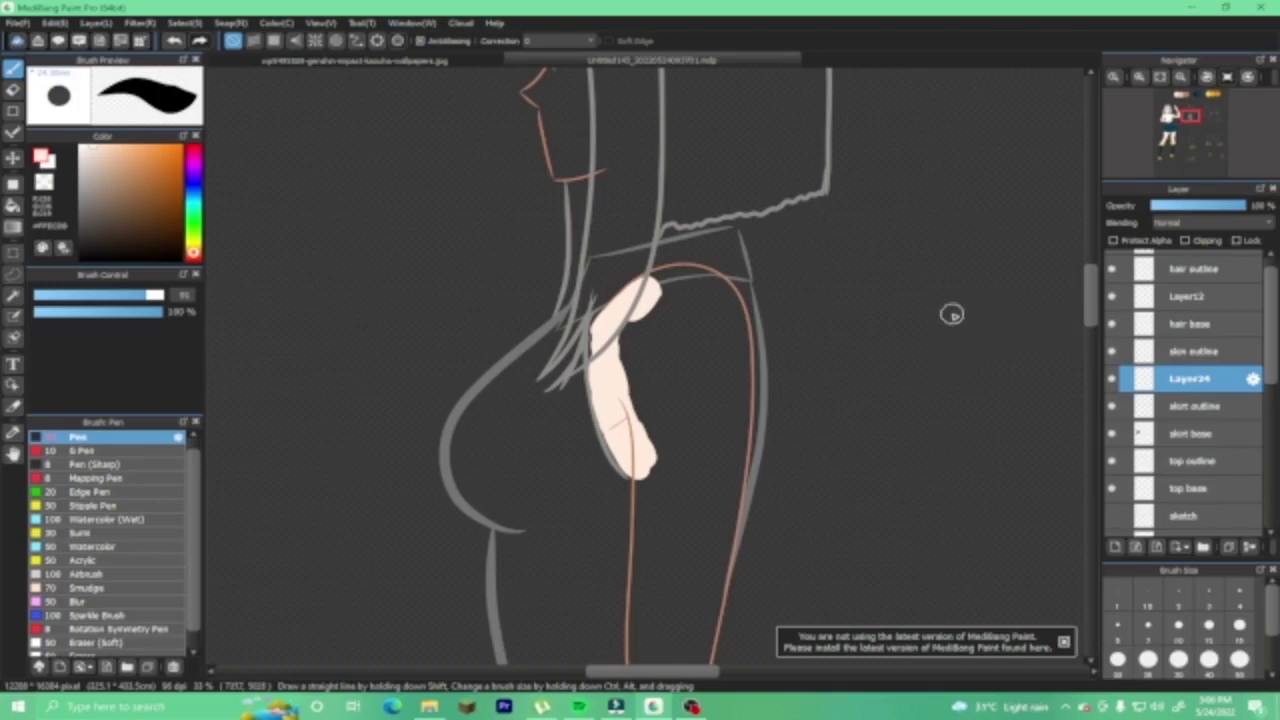
pyautogui.moveTo(1198, 403); pyautogui.dragTo(1175, 460)
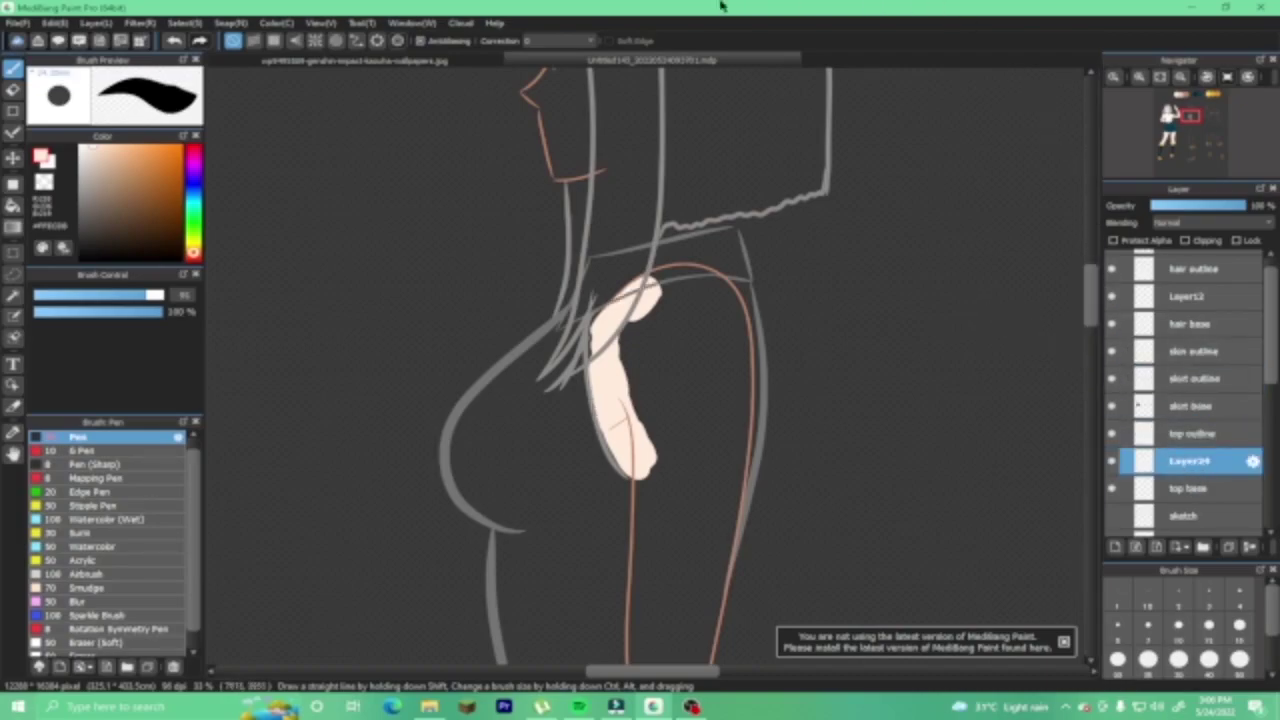
pyautogui.click(1214, 374)
pyautogui.click(1115, 547)
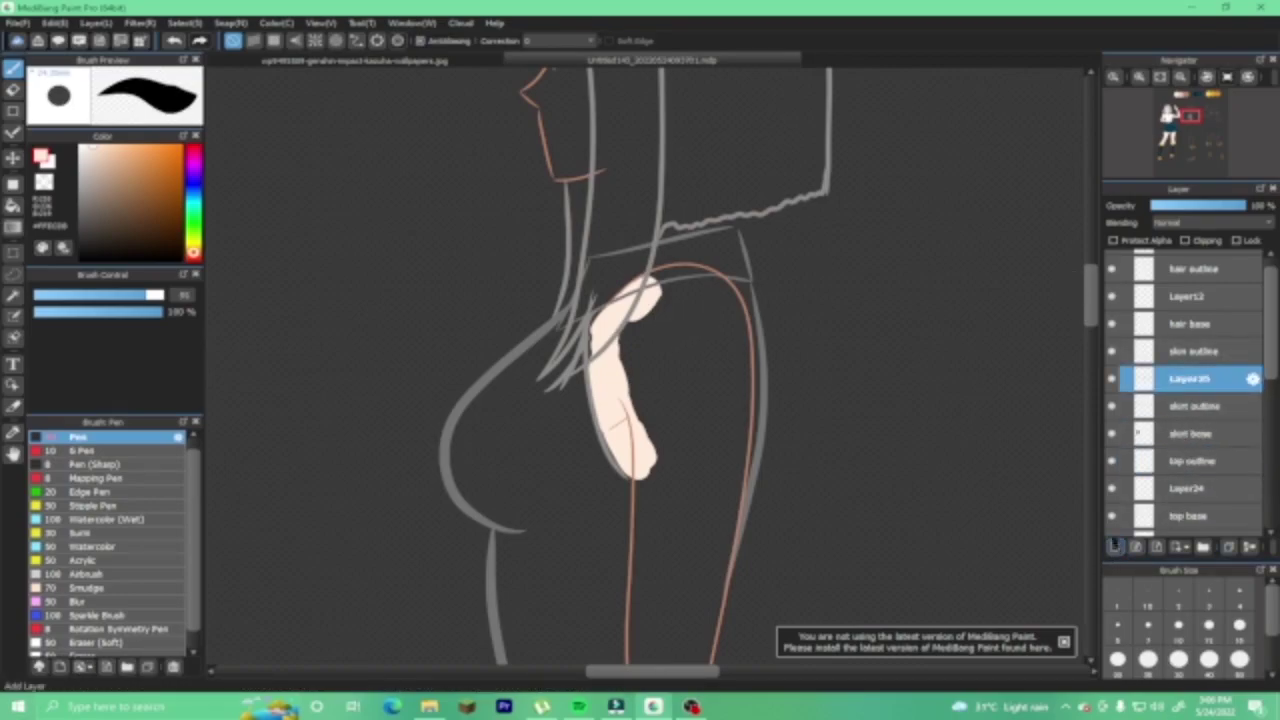
# Fill the side-view figure's shoulder and upper arm with the skin colour on Layer25, following the skin outline.
pyautogui.moveTo(645, 330)
pyautogui.mouseDown()
pyautogui.moveTo(636, 360)
pyautogui.moveTo(652, 452)
pyautogui.moveTo(664, 400)
pyautogui.mouseUp()
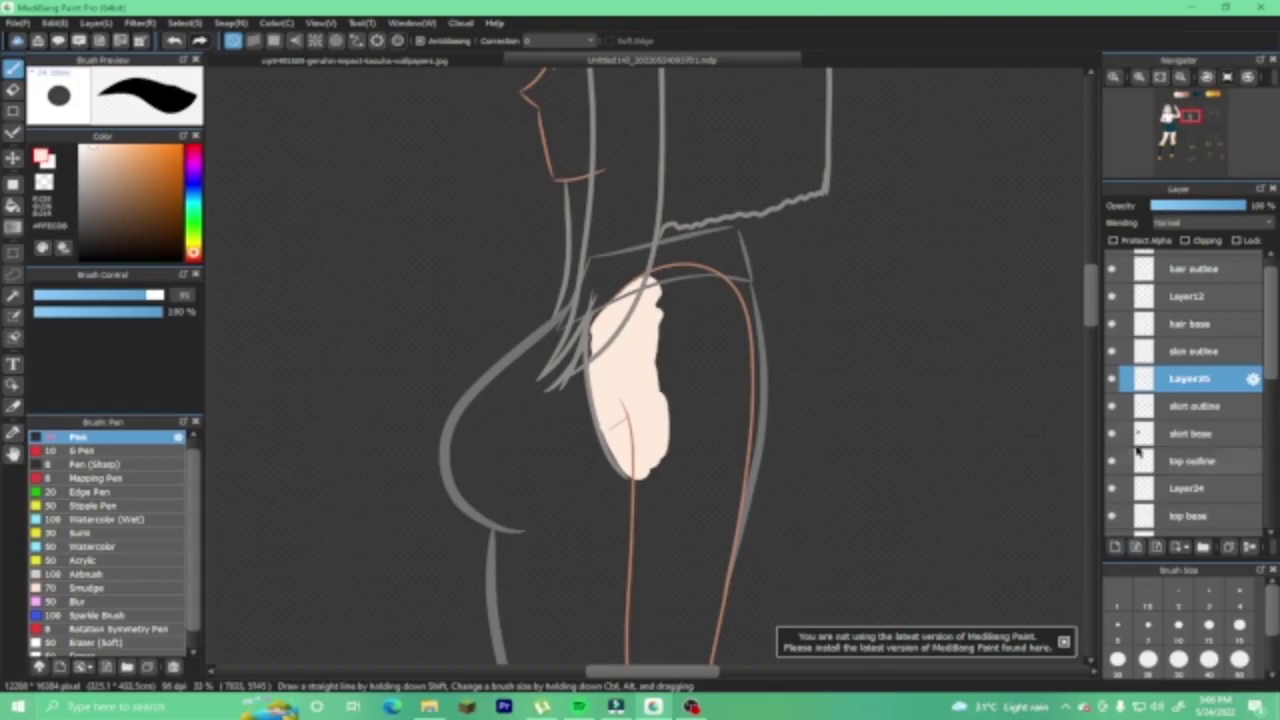
pyautogui.click(1166, 492)
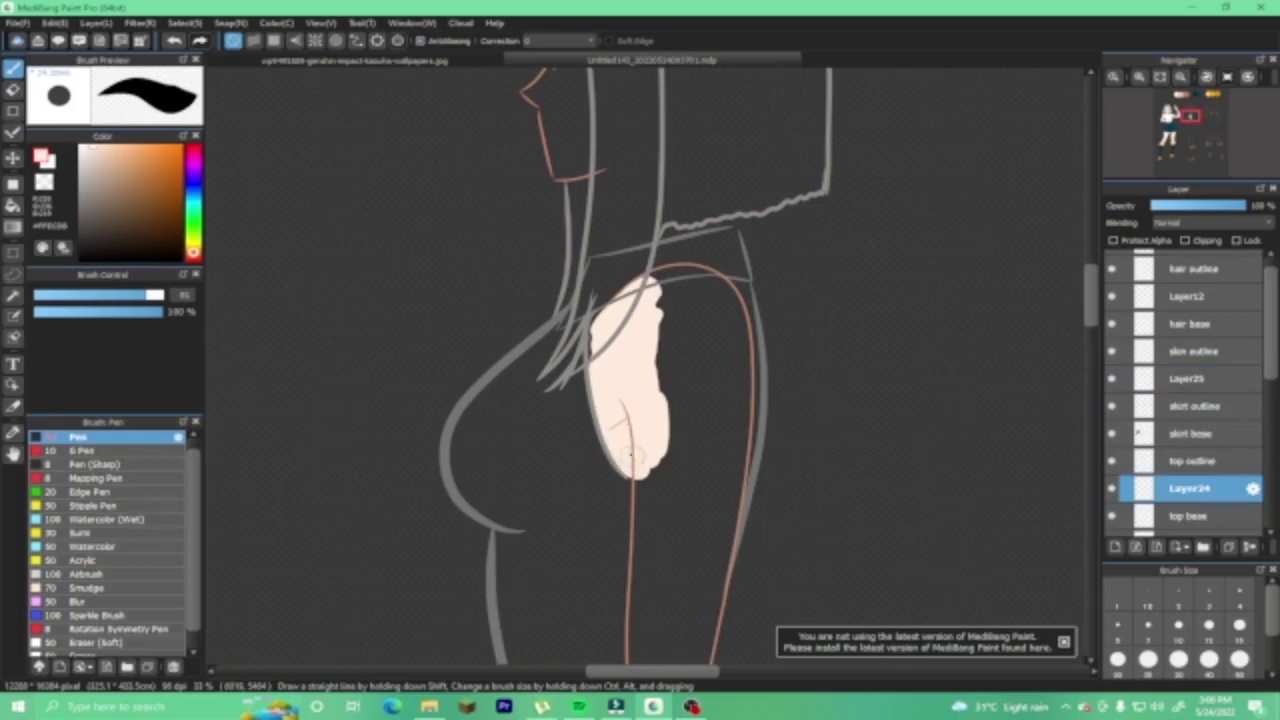
pyautogui.click(1207, 352)
pyautogui.click(1188, 380)
pyautogui.moveTo(605, 324)
pyautogui.mouseDown()
pyautogui.moveTo(670, 400)
pyautogui.moveTo(690, 330)
pyautogui.moveTo(723, 434)
pyautogui.moveTo(731, 400)
pyautogui.moveTo(746, 415)
pyautogui.moveTo(715, 530)
pyautogui.moveTo(690, 450)
pyautogui.moveTo(659, 468)
pyautogui.moveTo(645, 530)
pyautogui.moveTo(648, 480)
pyautogui.mouseUp()
pyautogui.moveTo(701, 356)
pyautogui.mouseDown()
pyautogui.moveTo(659, 344)
pyautogui.moveTo(663, 284)
pyautogui.mouseUp()
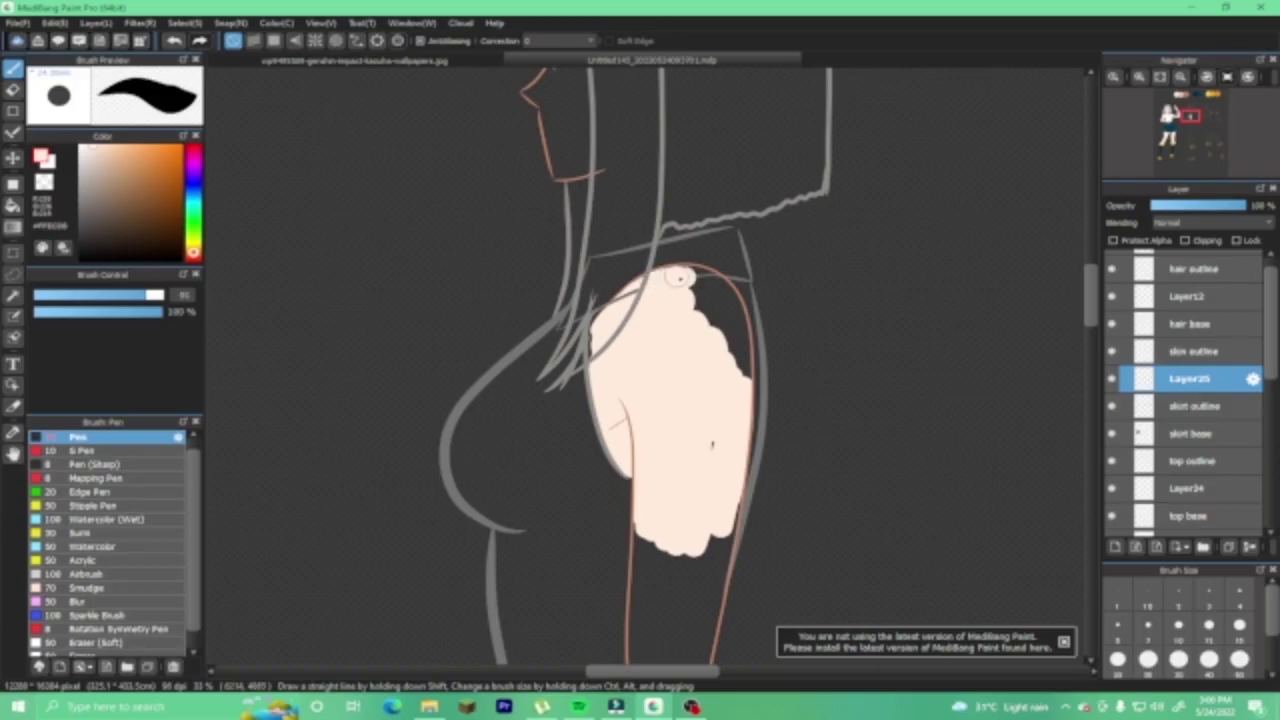
pyautogui.moveTo(690, 277)
pyautogui.mouseDown()
pyautogui.moveTo(735, 312)
pyautogui.moveTo(702, 308)
pyautogui.moveTo(686, 286)
pyautogui.moveTo(757, 286)
pyautogui.moveTo(714, 331)
pyautogui.moveTo(733, 370)
pyautogui.moveTo(737, 342)
pyautogui.mouseUp()
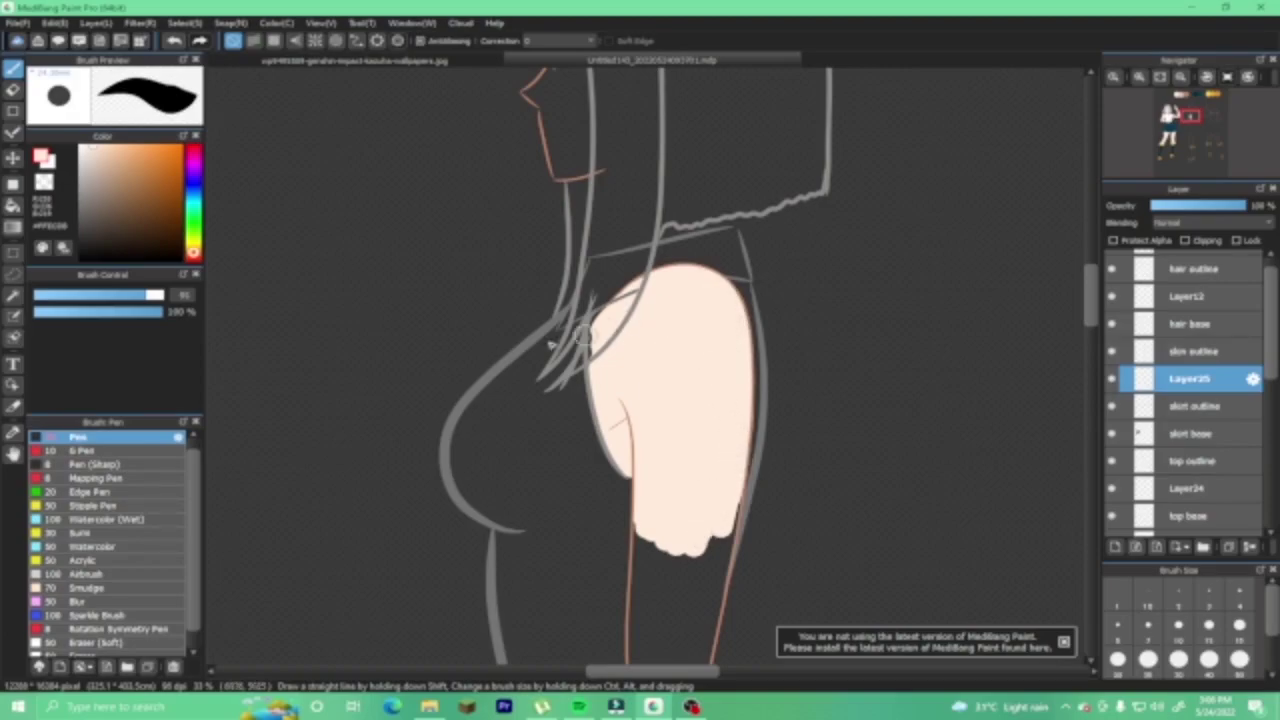
pyautogui.press('e')
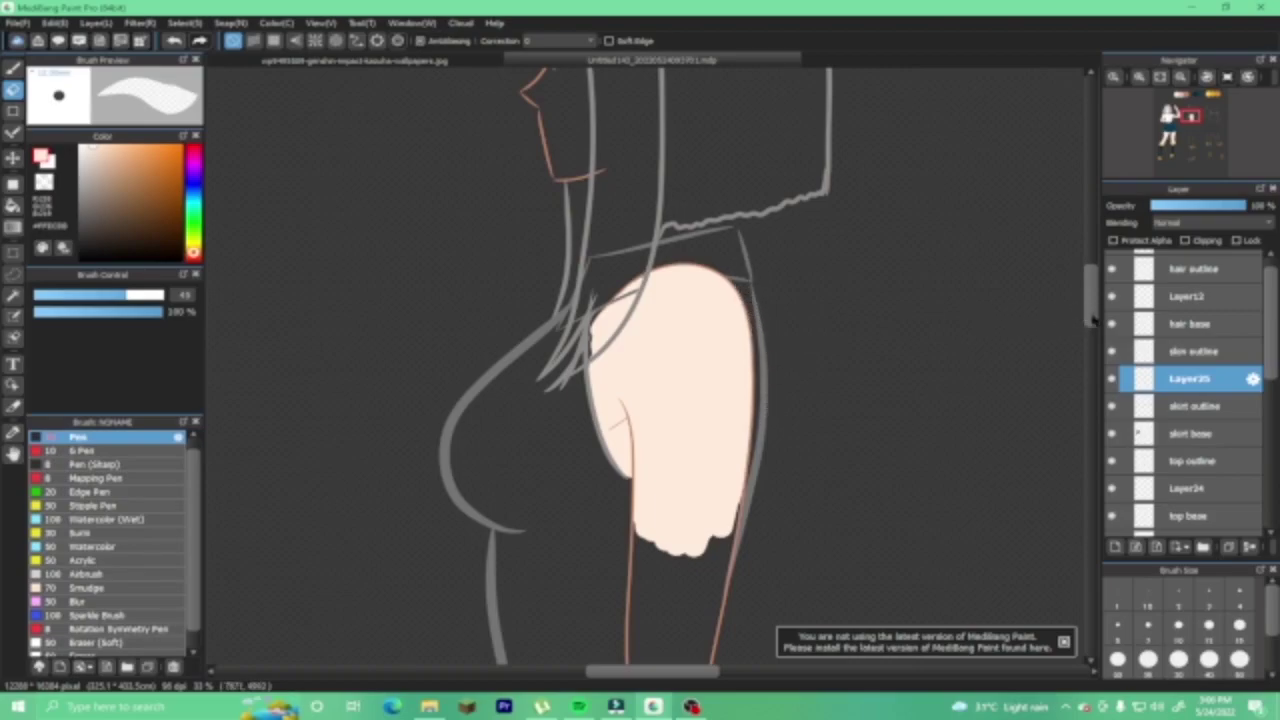
# Extend the skin fill down the side-view figure's arm to the skirt waistband, keeping to both outlines.
pyautogui.scroll(-3, 988, 308)
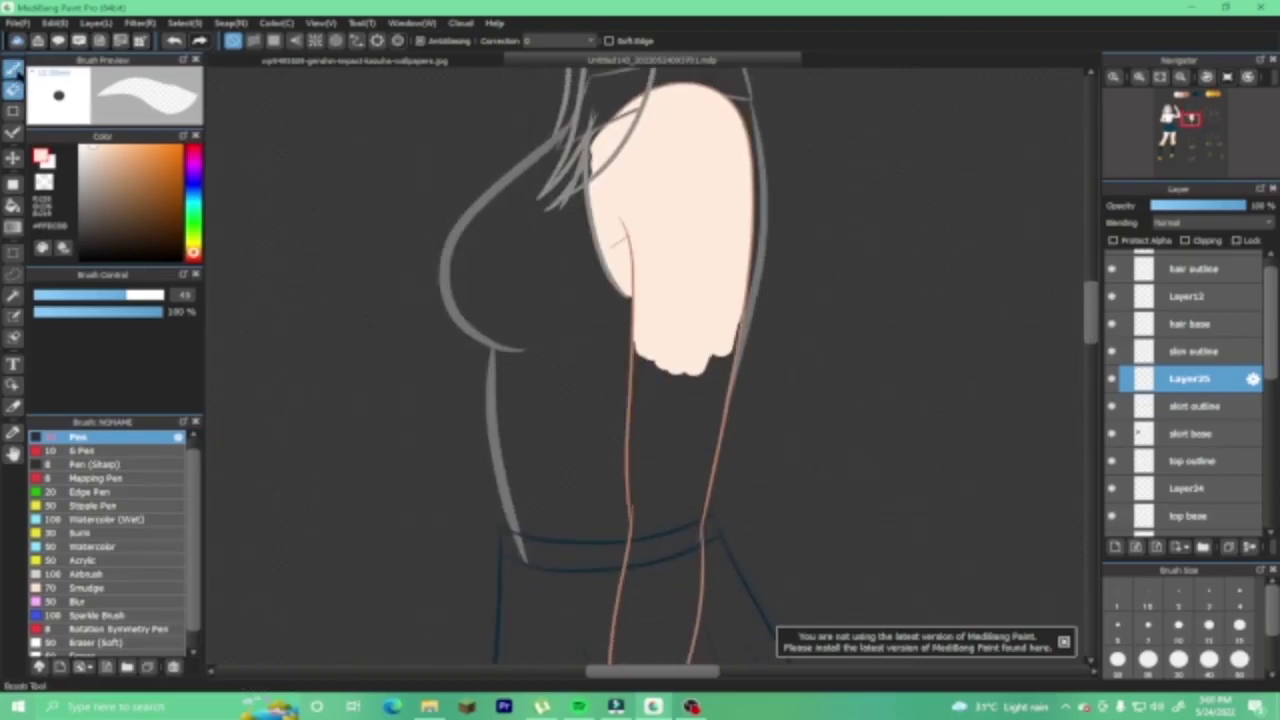
pyautogui.press('b')
pyautogui.moveTo(671, 401)
pyautogui.mouseDown()
pyautogui.moveTo(680, 504)
pyautogui.moveTo(730, 306)
pyautogui.mouseUp()
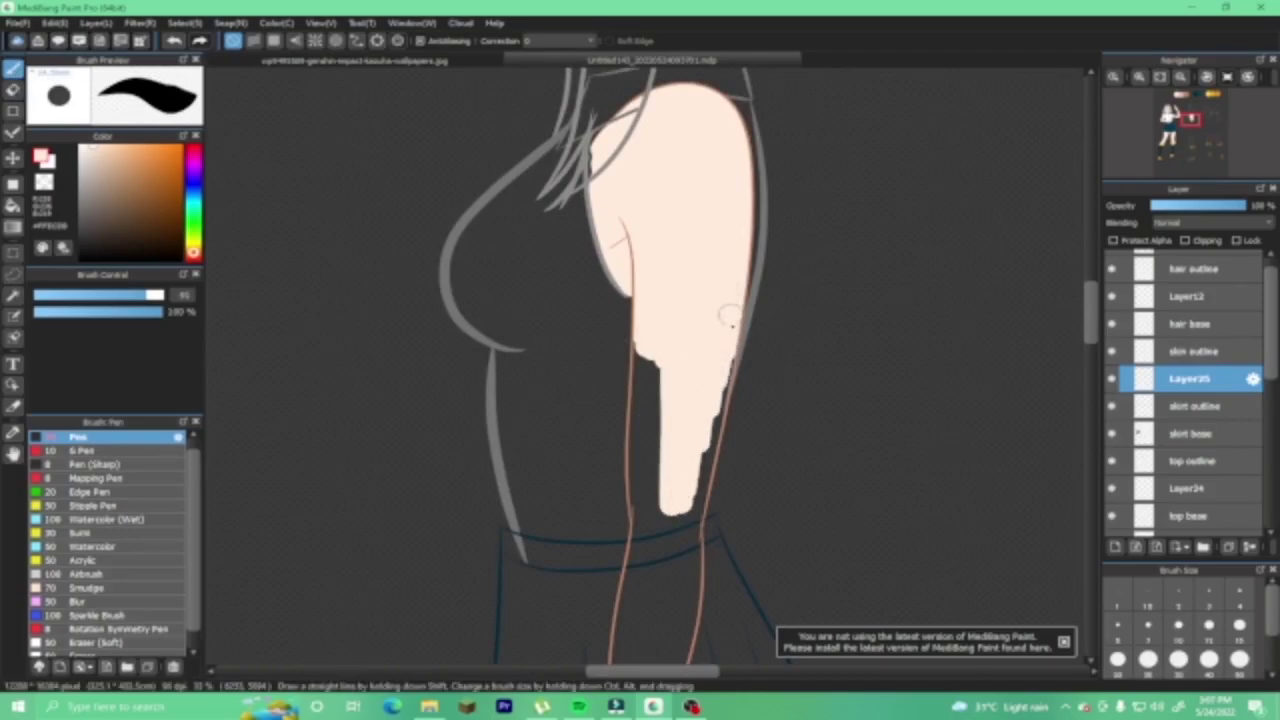
pyautogui.moveTo(714, 395)
pyautogui.mouseDown()
pyautogui.moveTo(686, 540)
pyautogui.moveTo(655, 485)
pyautogui.moveTo(648, 535)
pyautogui.moveTo(635, 530)
pyautogui.moveTo(644, 370)
pyautogui.moveTo(657, 467)
pyautogui.mouseUp()
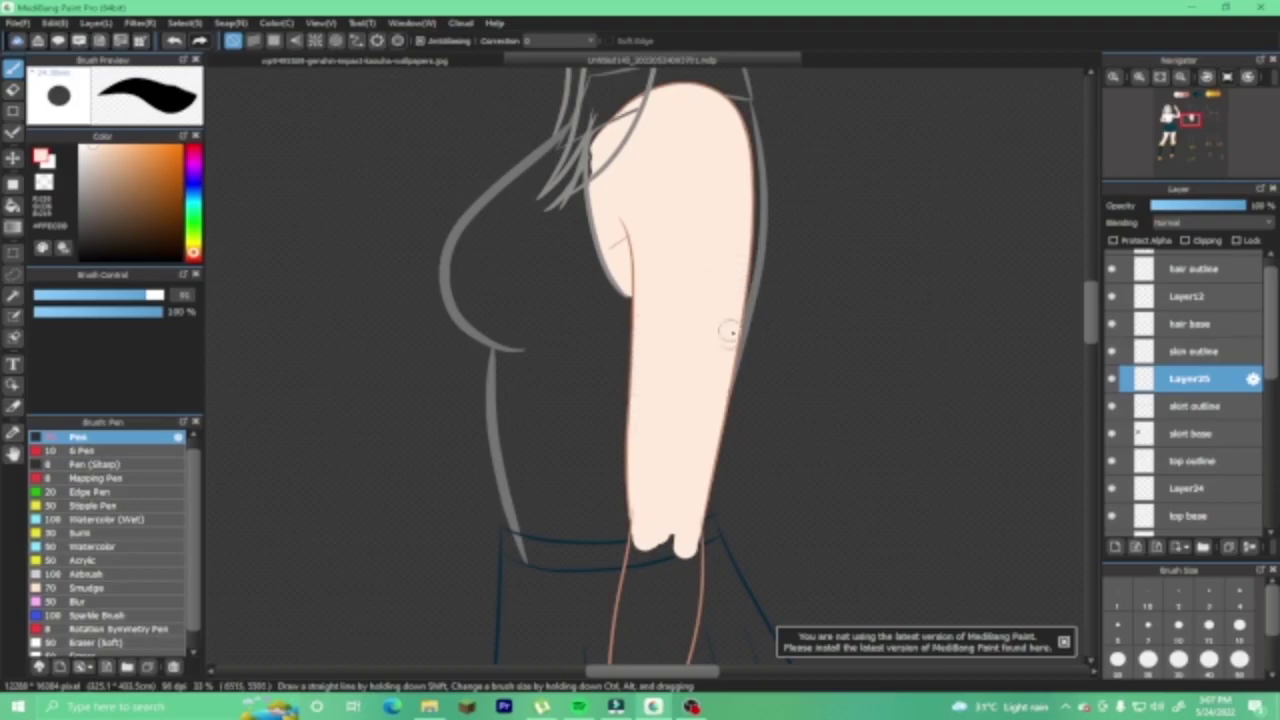
# Fill the side-view figure's arm with skin colour from the waistband down to the upper forearm, out to both outlines.
pyautogui.moveTo(1088, 318); pyautogui.dragTo(1090, 356)
pyautogui.moveTo(651, 257)
pyautogui.mouseDown()
pyautogui.moveTo(645, 345)
pyautogui.moveTo(676, 315)
pyautogui.moveTo(698, 232)
pyautogui.moveTo(677, 337)
pyautogui.moveTo(660, 354)
pyautogui.moveTo(634, 277)
pyautogui.moveTo(626, 310)
pyautogui.mouseUp()
pyautogui.press('e')
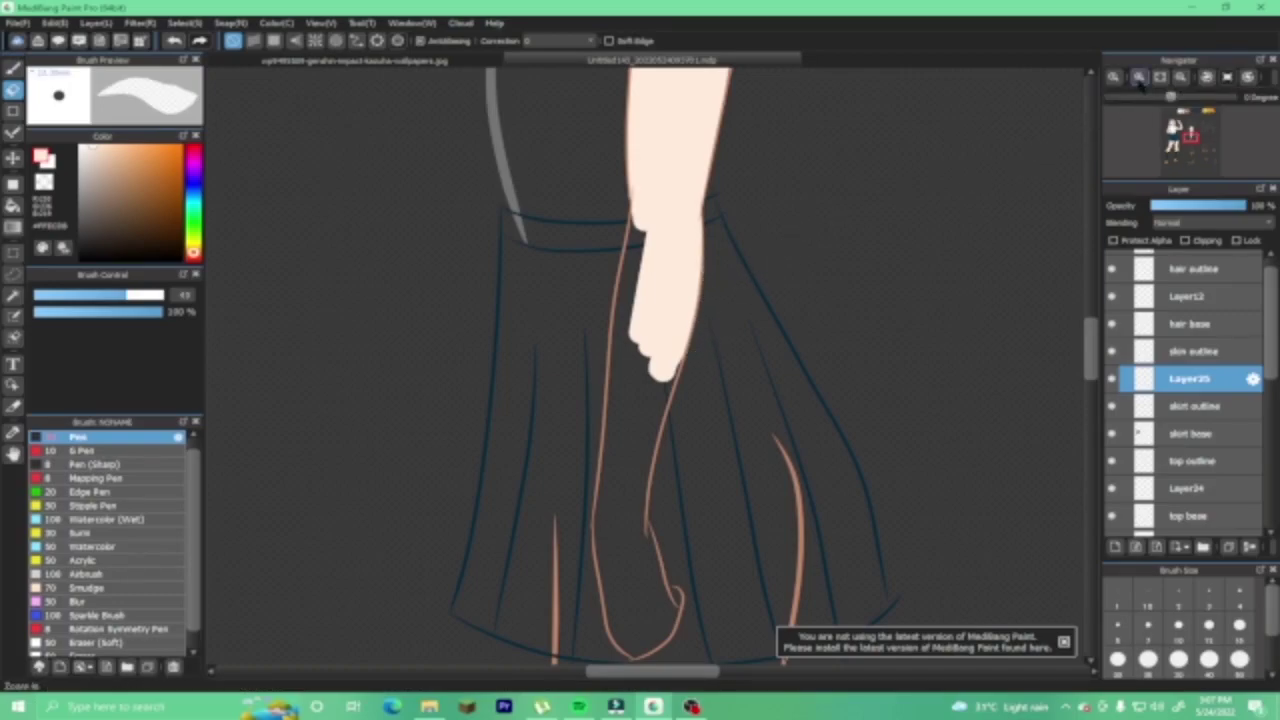
pyautogui.scroll(1, 997, 280)
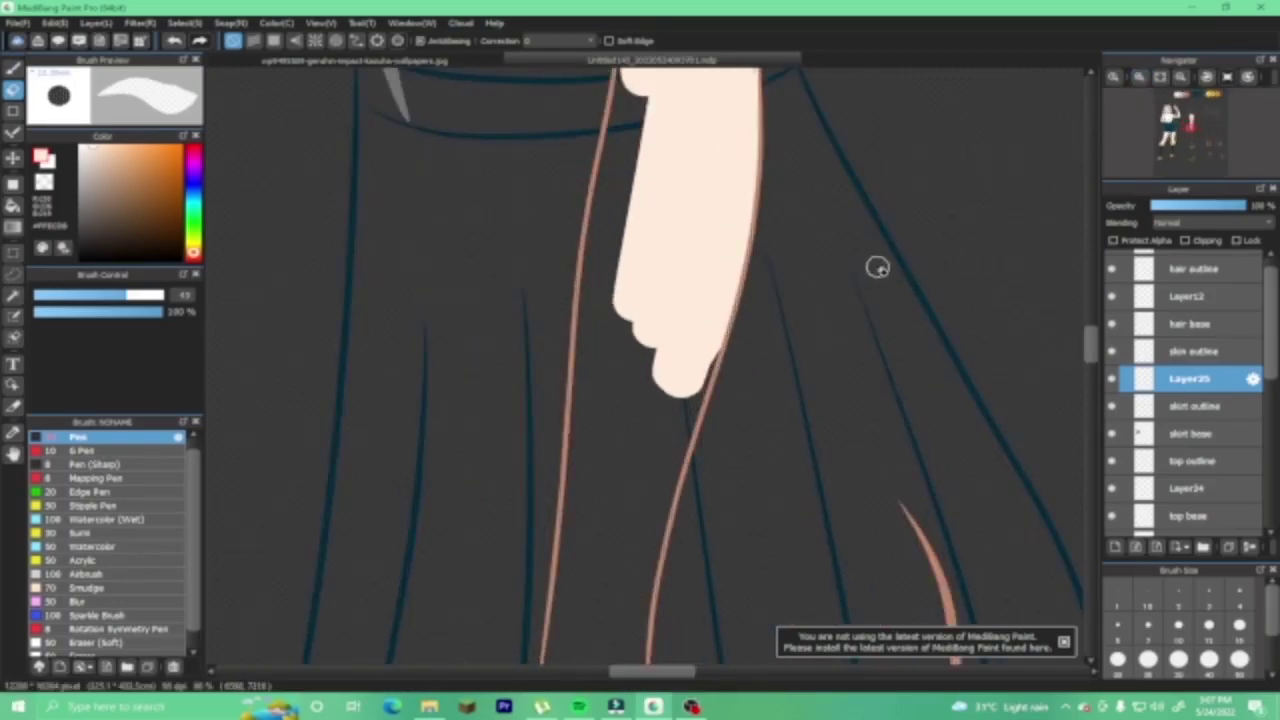
pyautogui.press('b')
pyautogui.moveTo(664, 288)
pyautogui.mouseDown()
pyautogui.moveTo(621, 362)
pyautogui.moveTo(605, 437)
pyautogui.moveTo(598, 345)
pyautogui.moveTo(613, 226)
pyautogui.moveTo(669, 200)
pyautogui.mouseUp()
pyautogui.scroll(3, 1095, 358)
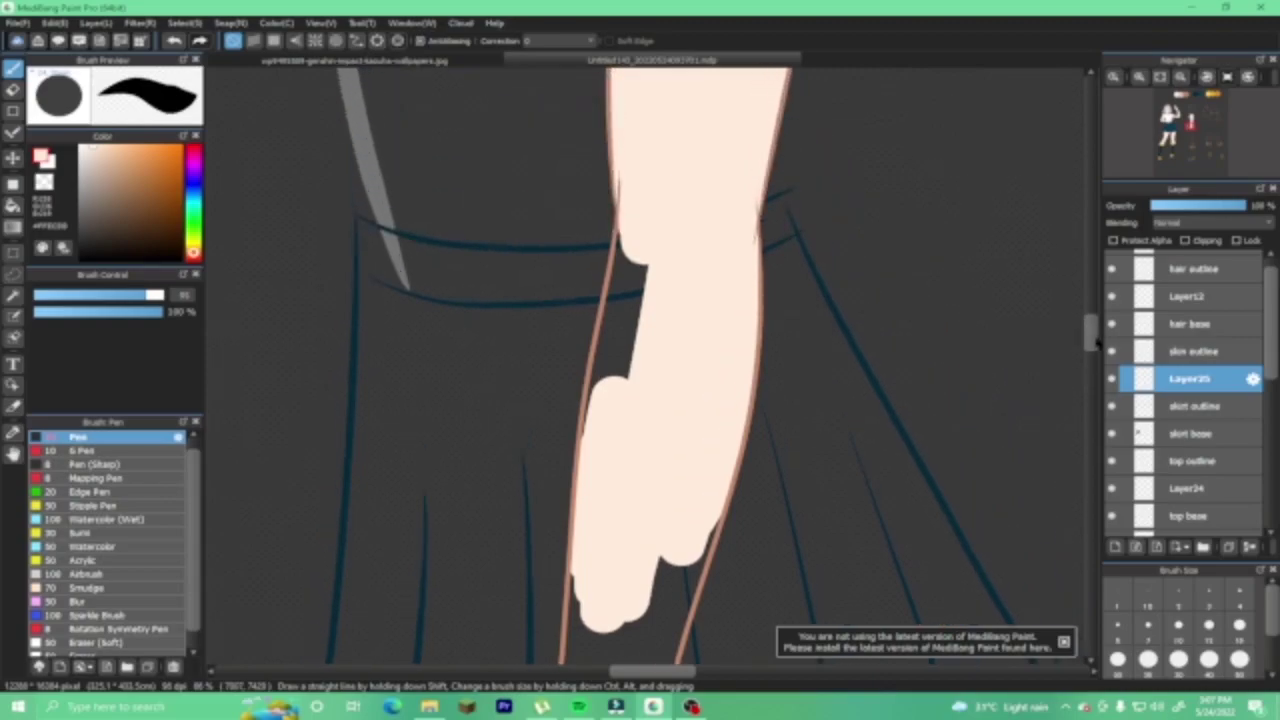
pyautogui.moveTo(634, 280)
pyautogui.mouseDown()
pyautogui.moveTo(634, 295)
pyautogui.moveTo(640, 220)
pyautogui.moveTo(608, 403)
pyautogui.mouseUp()
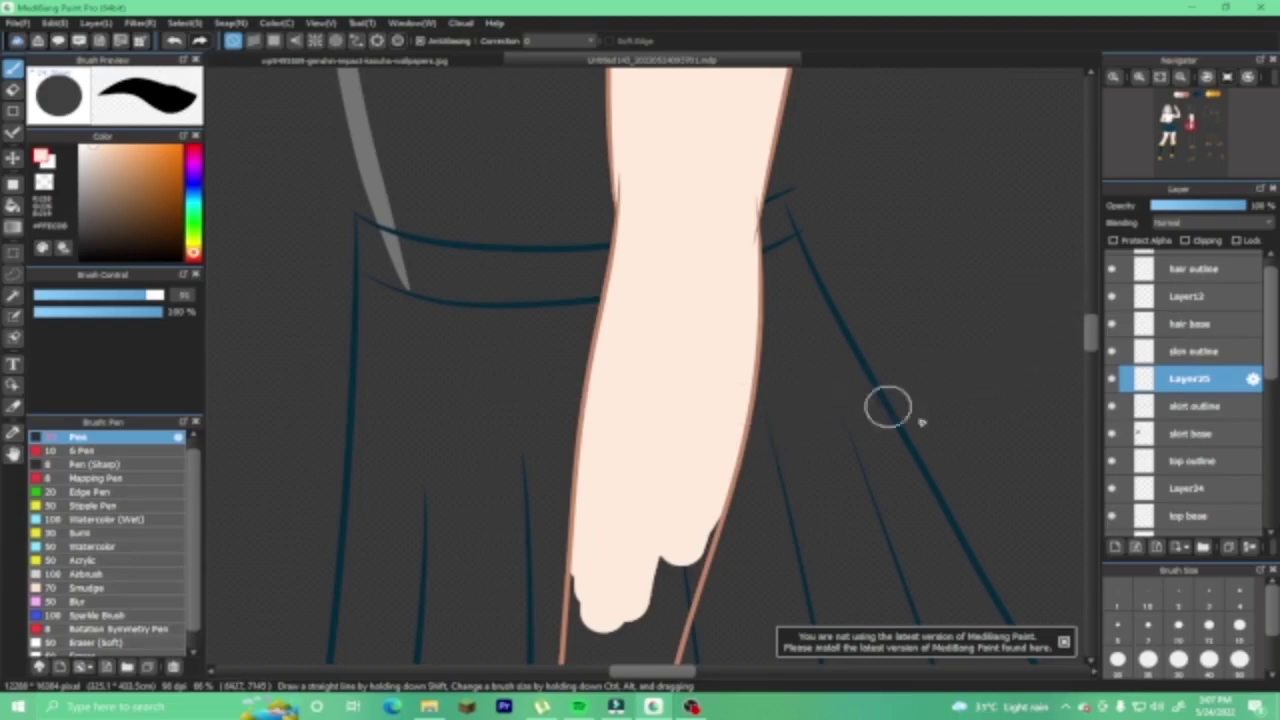
# Extend the skin fill along the forearm and erase the paint that spills past its rear outline.
pyautogui.scroll(-5, 1058, 357)
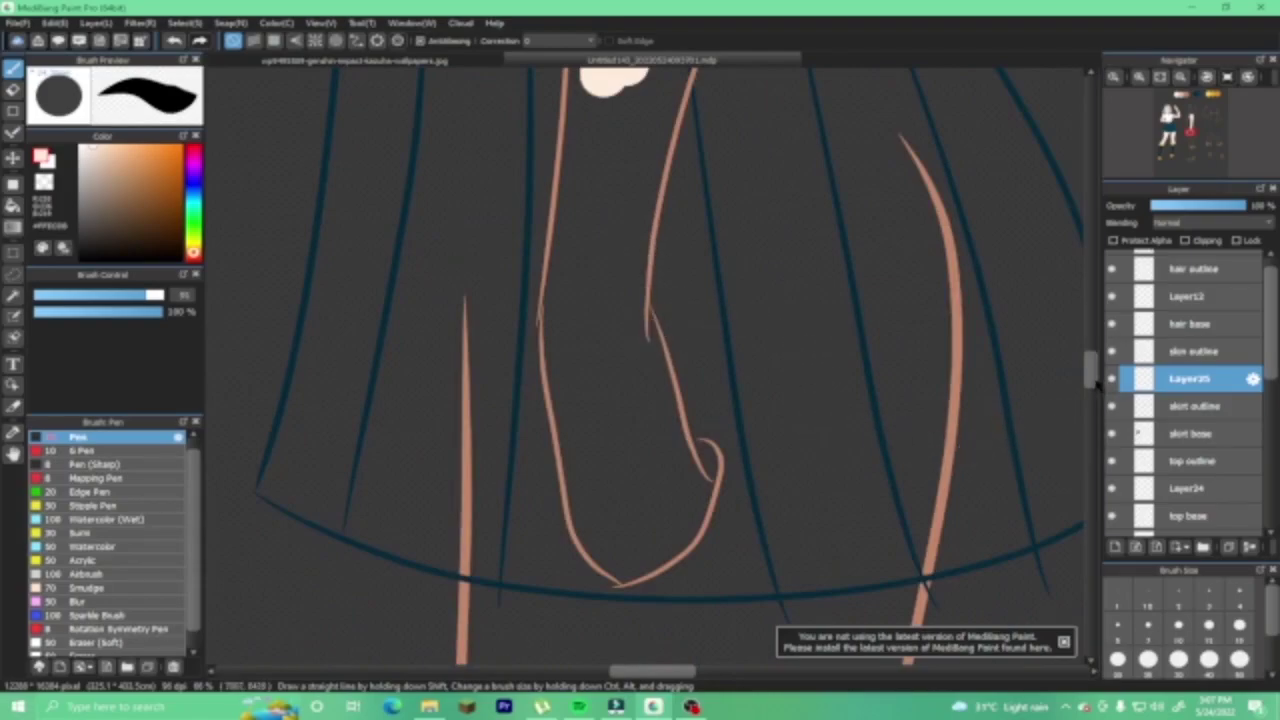
pyautogui.scroll(1, 1097, 384)
pyautogui.scroll(5, 1092, 372)
pyautogui.moveTo(651, 300)
pyautogui.mouseDown()
pyautogui.moveTo(636, 427)
pyautogui.moveTo(680, 334)
pyautogui.moveTo(664, 415)
pyautogui.moveTo(698, 312)
pyautogui.mouseUp()
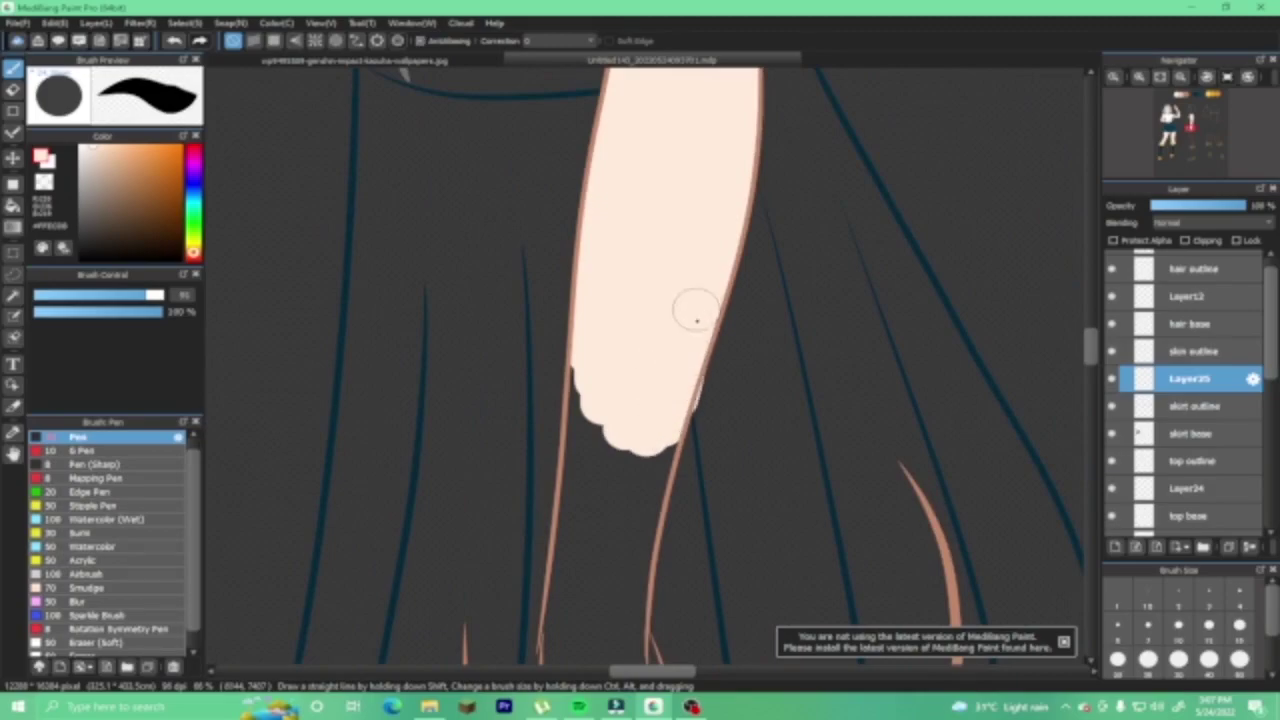
pyautogui.press('e')
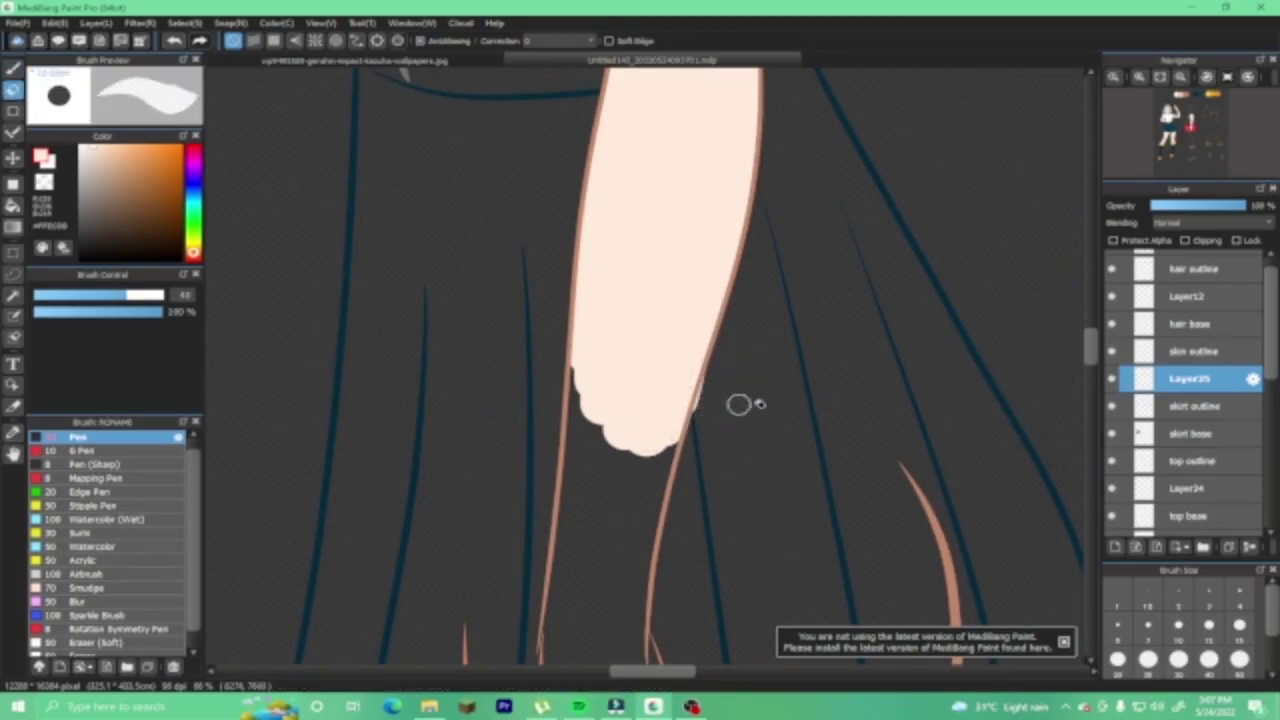
pyautogui.moveTo(728, 364); pyautogui.dragTo(689, 443)
pyautogui.press('b')
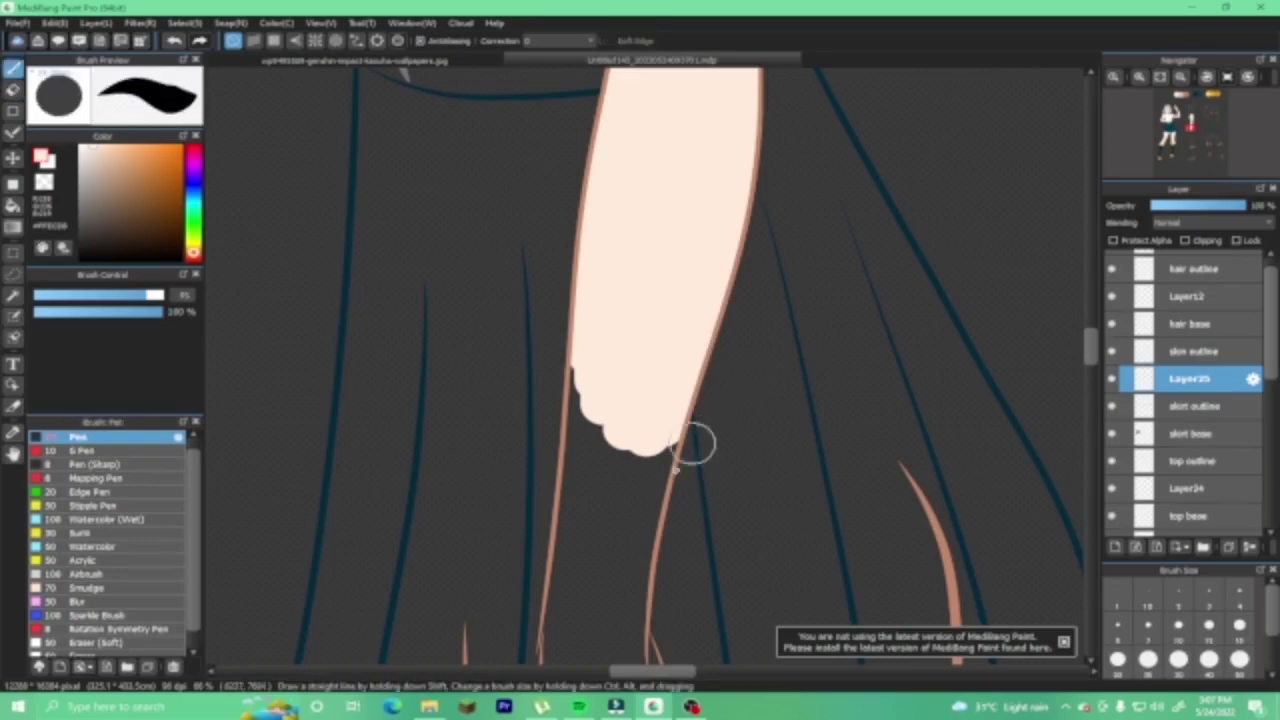
# Paint the lower forearm with the skin colour down to the wrist, filling between both outlines.
pyautogui.moveTo(640, 408)
pyautogui.mouseDown()
pyautogui.moveTo(615, 533)
pyautogui.moveTo(628, 555)
pyautogui.moveTo(652, 440)
pyautogui.moveTo(628, 564)
pyautogui.moveTo(625, 523)
pyautogui.moveTo(585, 538)
pyautogui.moveTo(573, 596)
pyautogui.moveTo(585, 525)
pyautogui.mouseUp()
pyautogui.moveTo(598, 392)
pyautogui.mouseDown()
pyautogui.moveTo(584, 510)
pyautogui.moveTo(583, 482)
pyautogui.mouseUp()
pyautogui.moveTo(592, 419); pyautogui.dragTo(593, 381)
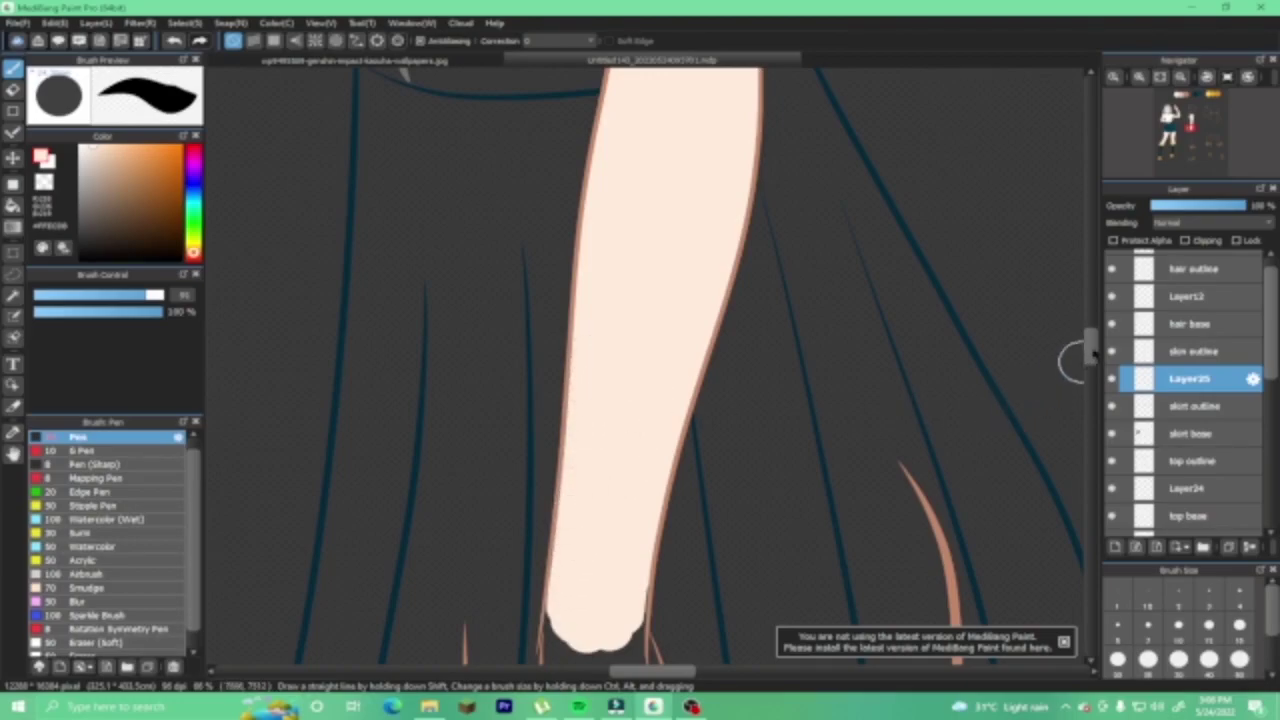
# Fill the side-view figure's hand with the skin colour from the wrist to the fingertips, including the thumb.
pyautogui.scroll(-3, 1076, 360)
pyautogui.moveTo(636, 400)
pyautogui.mouseDown()
pyautogui.moveTo(622, 431)
pyautogui.moveTo(644, 462)
pyautogui.moveTo(633, 422)
pyautogui.moveTo(689, 570)
pyautogui.mouseUp()
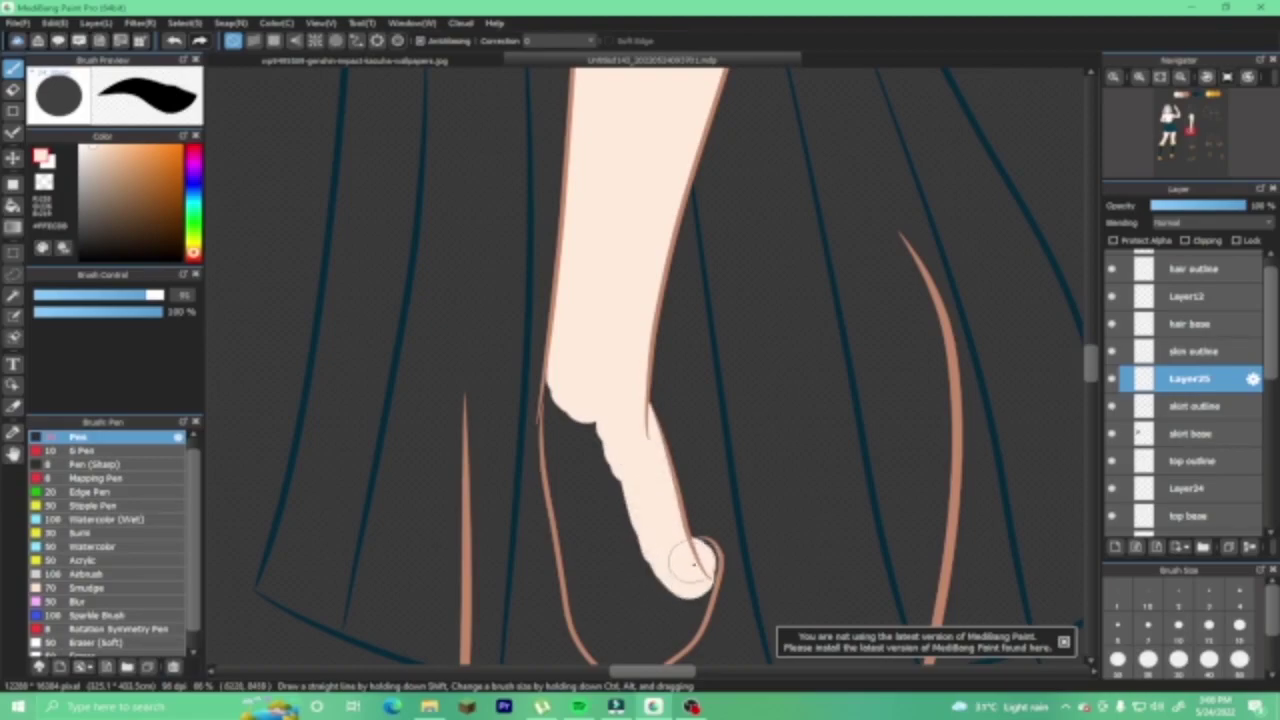
pyautogui.moveTo(695, 588)
pyautogui.mouseDown()
pyautogui.moveTo(665, 635)
pyautogui.moveTo(636, 628)
pyautogui.moveTo(617, 481)
pyautogui.moveTo(607, 477)
pyautogui.moveTo(629, 564)
pyautogui.moveTo(583, 449)
pyautogui.moveTo(572, 362)
pyautogui.moveTo(572, 489)
pyautogui.moveTo(592, 603)
pyautogui.mouseUp()
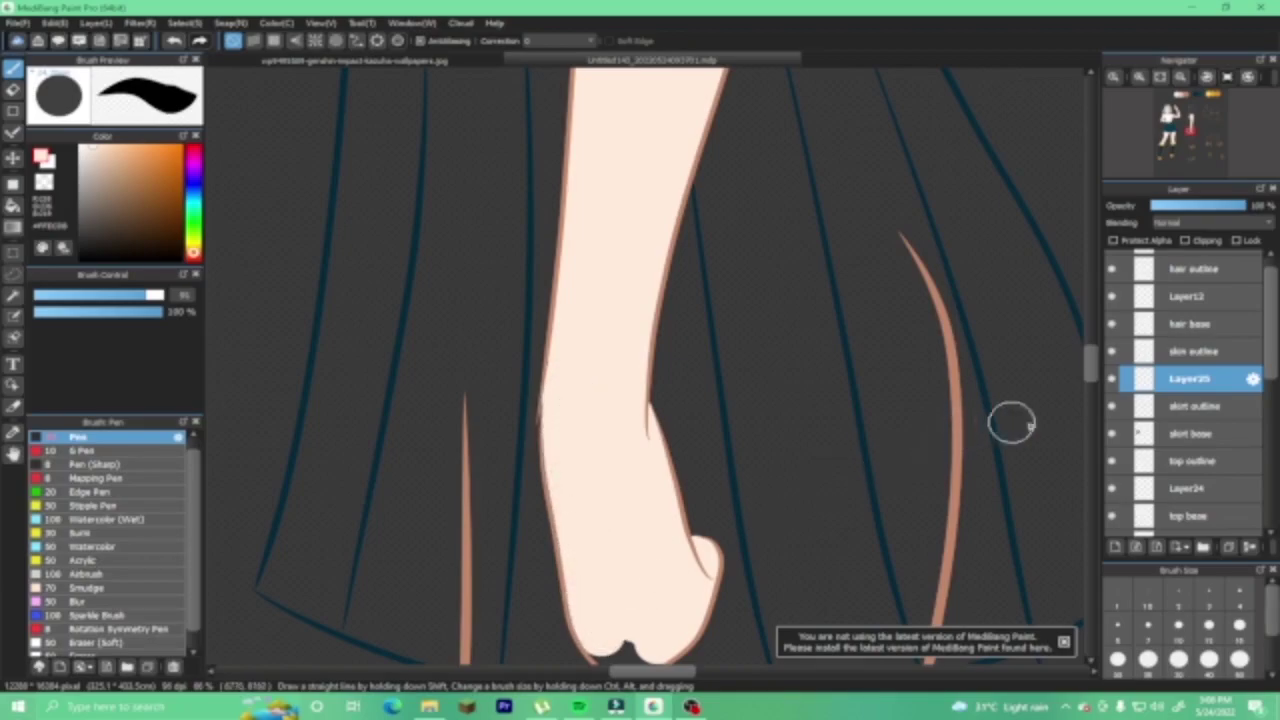
pyautogui.moveTo(1094, 357); pyautogui.dragTo(1092, 386)
pyautogui.moveTo(625, 372)
pyautogui.mouseDown()
pyautogui.moveTo(614, 367)
pyautogui.moveTo(620, 379)
pyautogui.mouseUp()
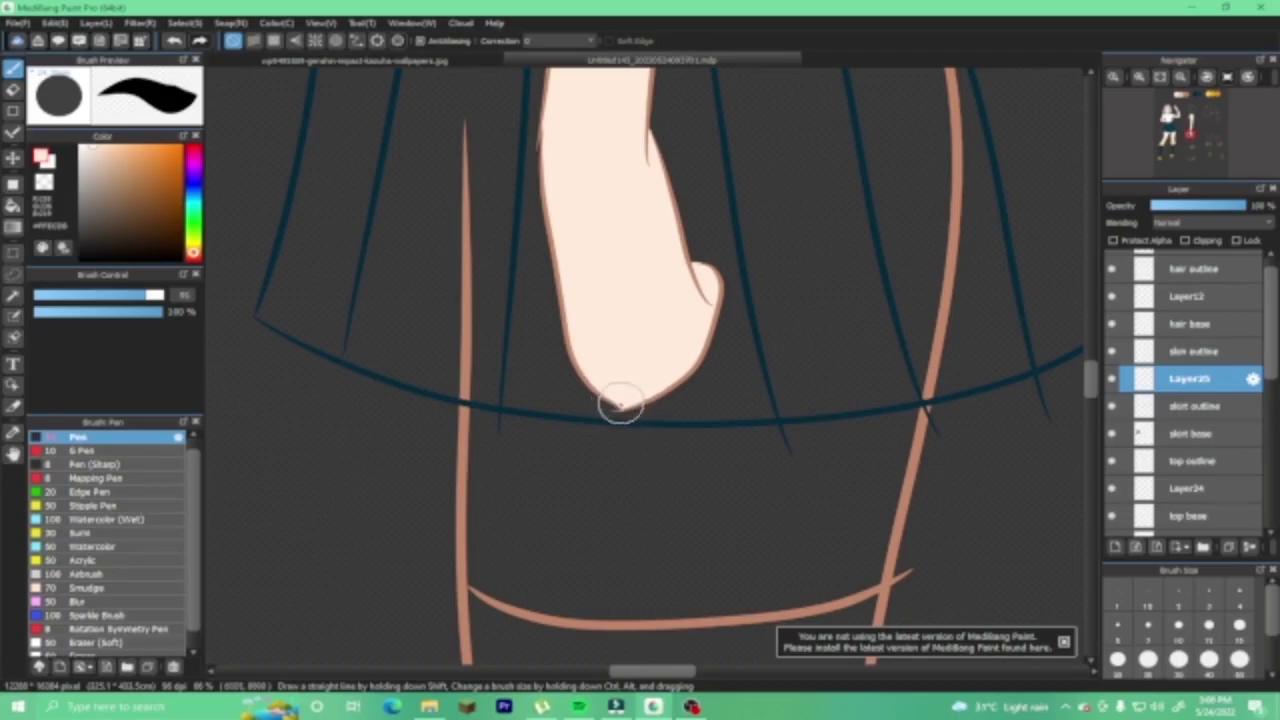
# Paint the side-view face with the skin colour from the forehead to the chin, filling the nose profile and running back under the hair.
pyautogui.moveTo(1156, 107)
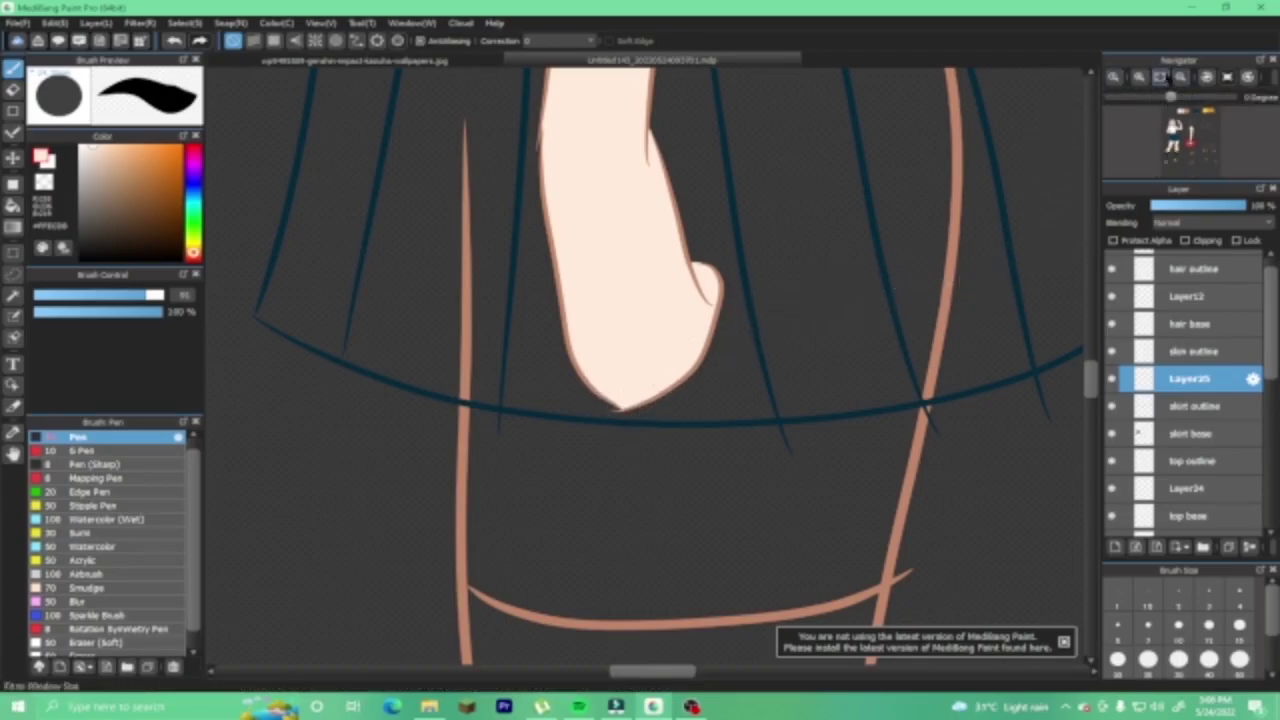
pyautogui.click(1160, 78)
pyautogui.click(1160, 78)
pyautogui.moveTo(1093, 375); pyautogui.dragTo(1093, 285)
pyautogui.moveTo(588, 300); pyautogui.dragTo(575, 258)
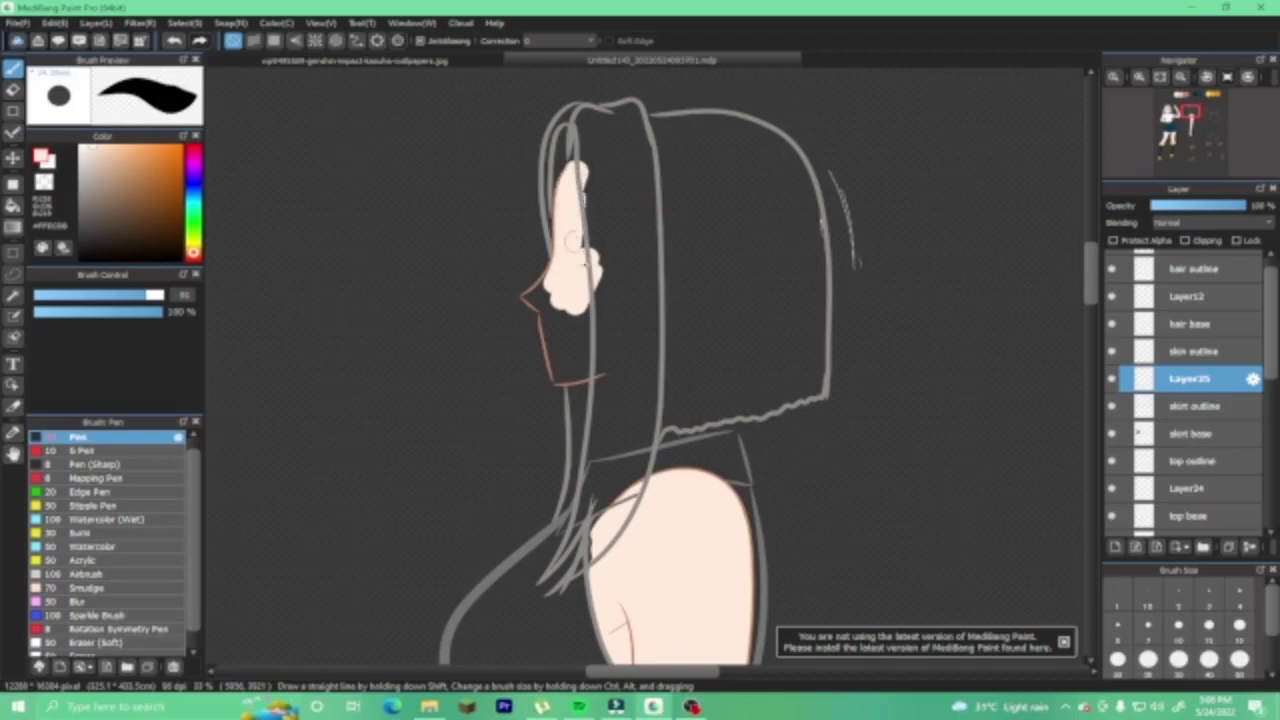
pyautogui.moveTo(558, 285); pyautogui.dragTo(573, 358)
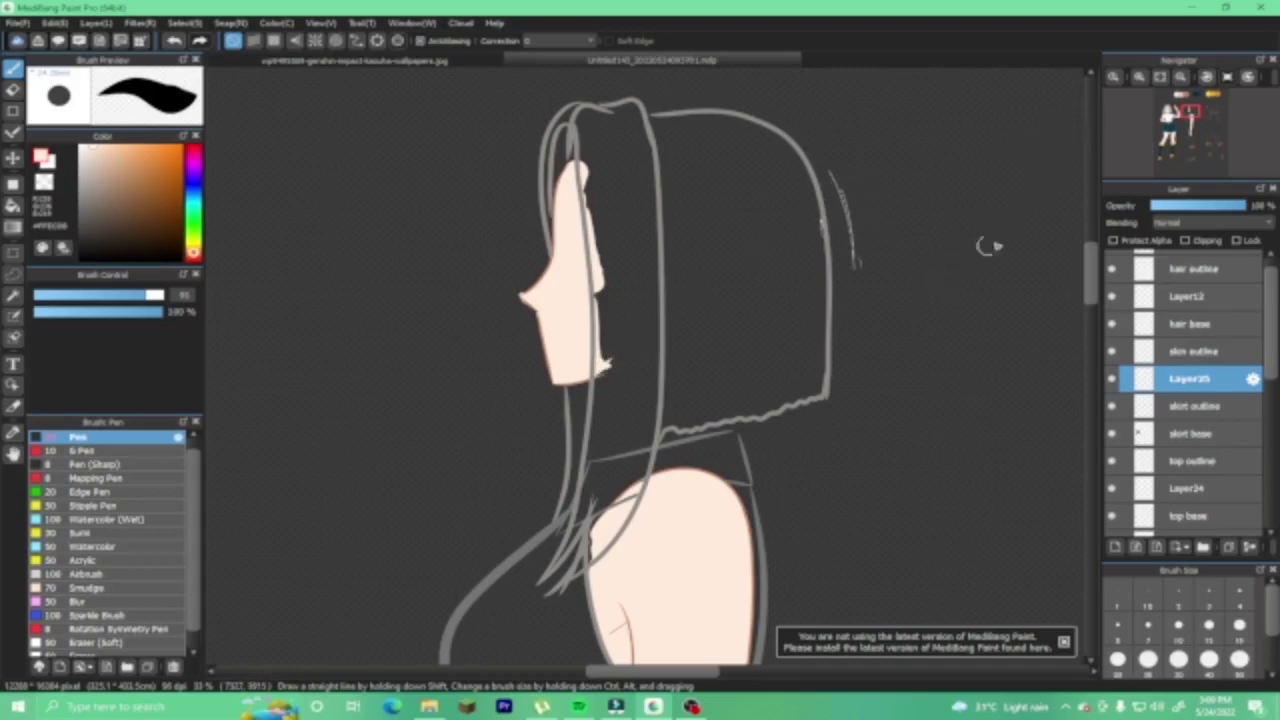
# On the skirt base layer, sample the dark teal skirt colour and paint patches on both sides of the side-view forearm.
pyautogui.moveTo(1093, 274); pyautogui.dragTo(1083, 365)
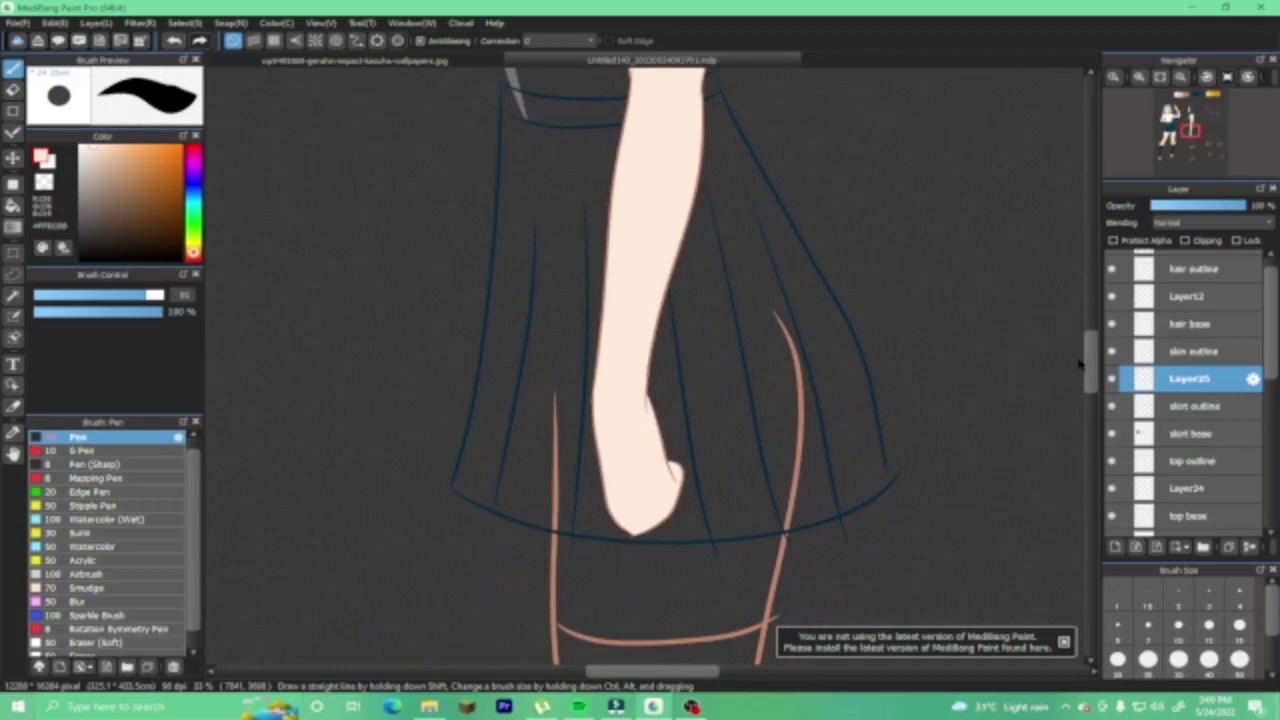
pyautogui.click(1170, 437)
pyautogui.moveTo(625, 678); pyautogui.dragTo(715, 672)
pyautogui.keyDown('alt'); pyautogui.click(551, 234); pyautogui.keyUp('alt')
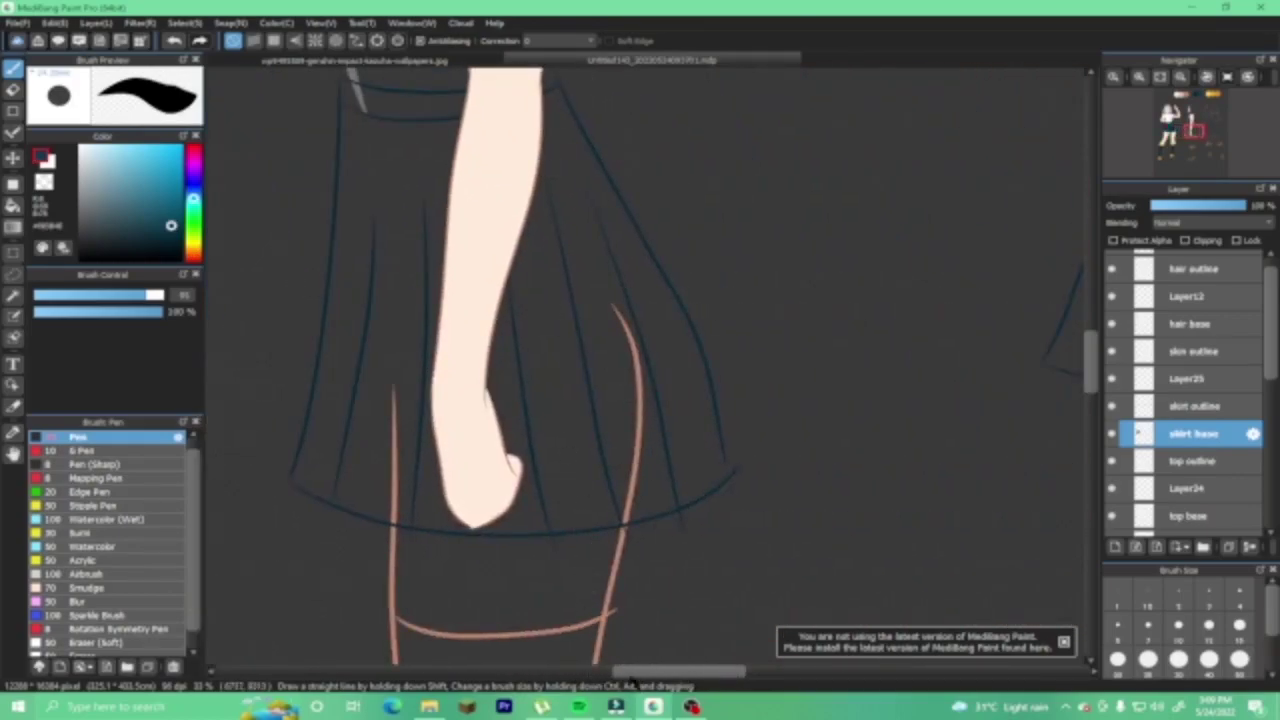
pyautogui.moveTo(633, 680); pyautogui.dragTo(615, 678)
pyautogui.moveTo(490, 314); pyautogui.dragTo(499, 394)
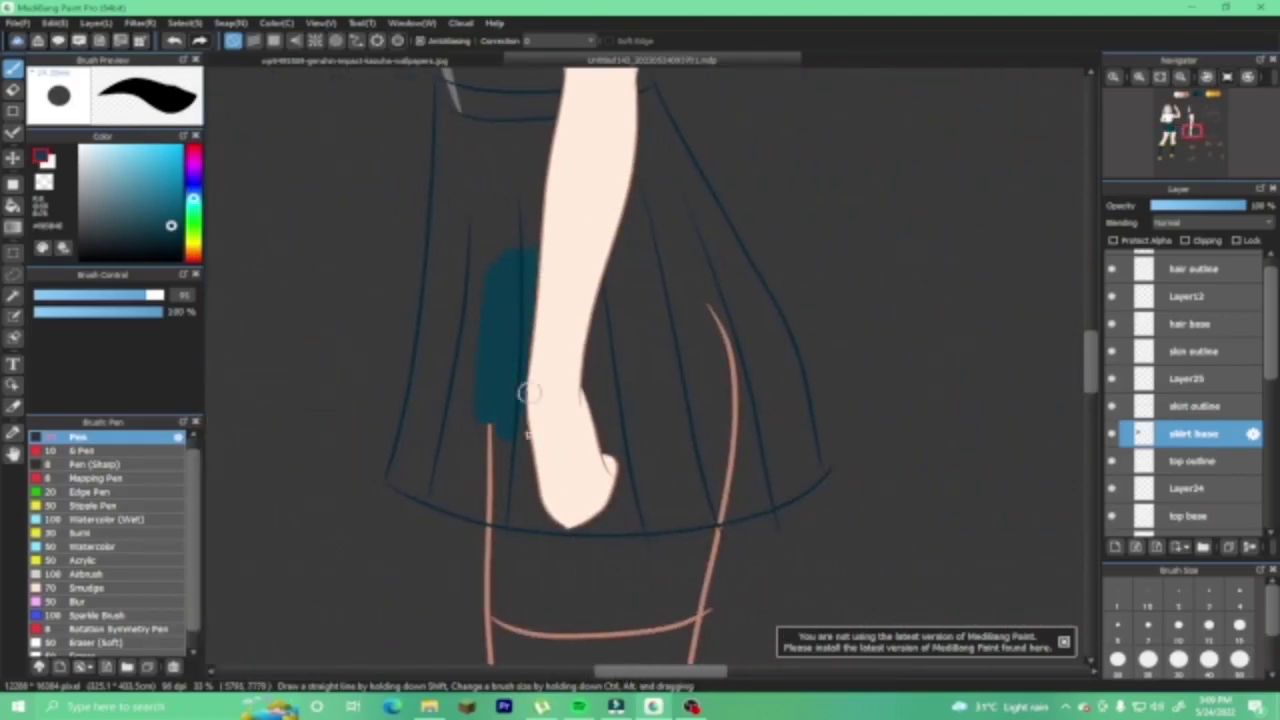
pyautogui.moveTo(627, 405); pyautogui.dragTo(625, 307)
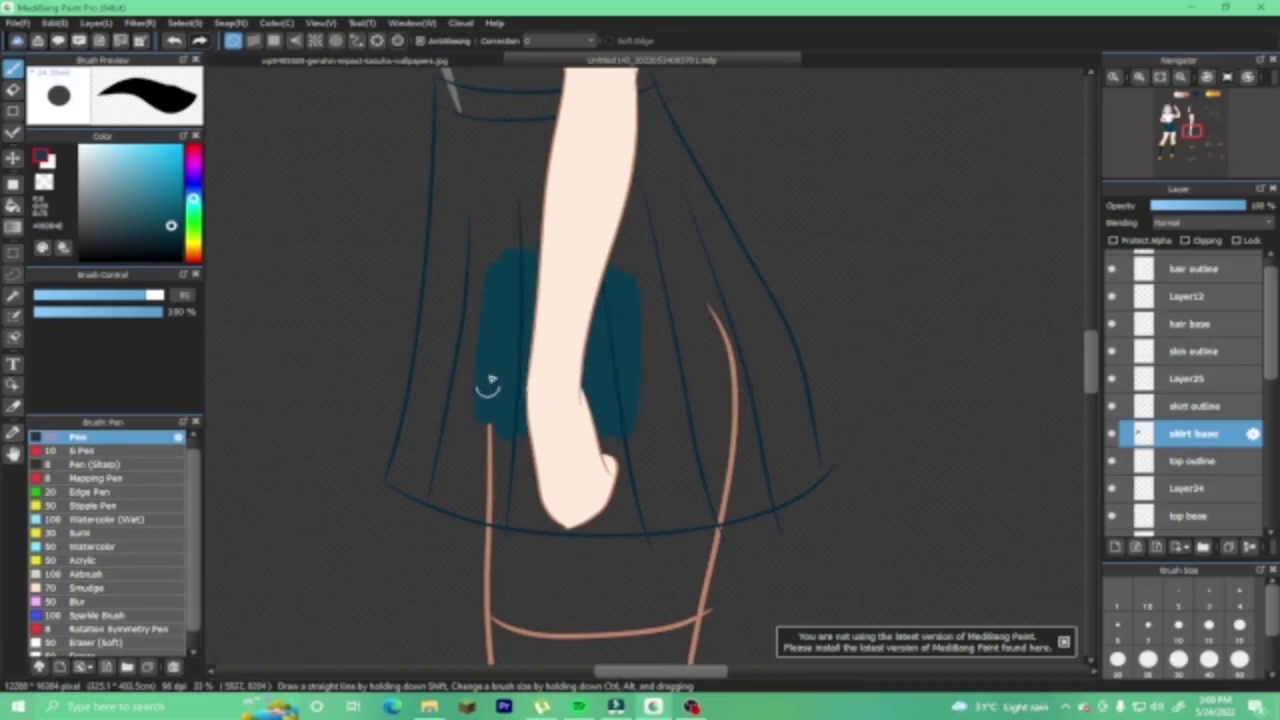
# Extend the teal fill up to the waistband, and with the brush size at 211 spread it behind the arm down to the hem.
pyautogui.scroll(3, 900, 300)
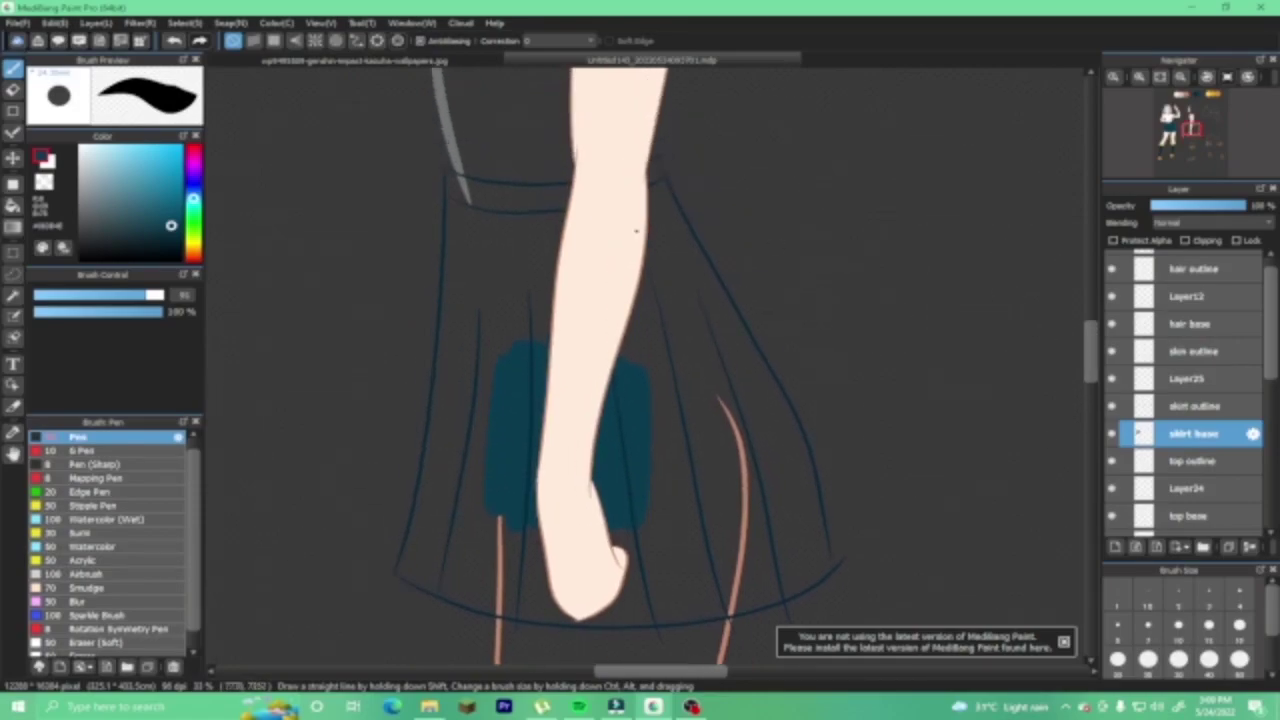
pyautogui.moveTo(474, 205)
pyautogui.mouseDown()
pyautogui.moveTo(503, 348)
pyautogui.moveTo(505, 273)
pyautogui.mouseUp()
pyautogui.moveTo(1148, 97)
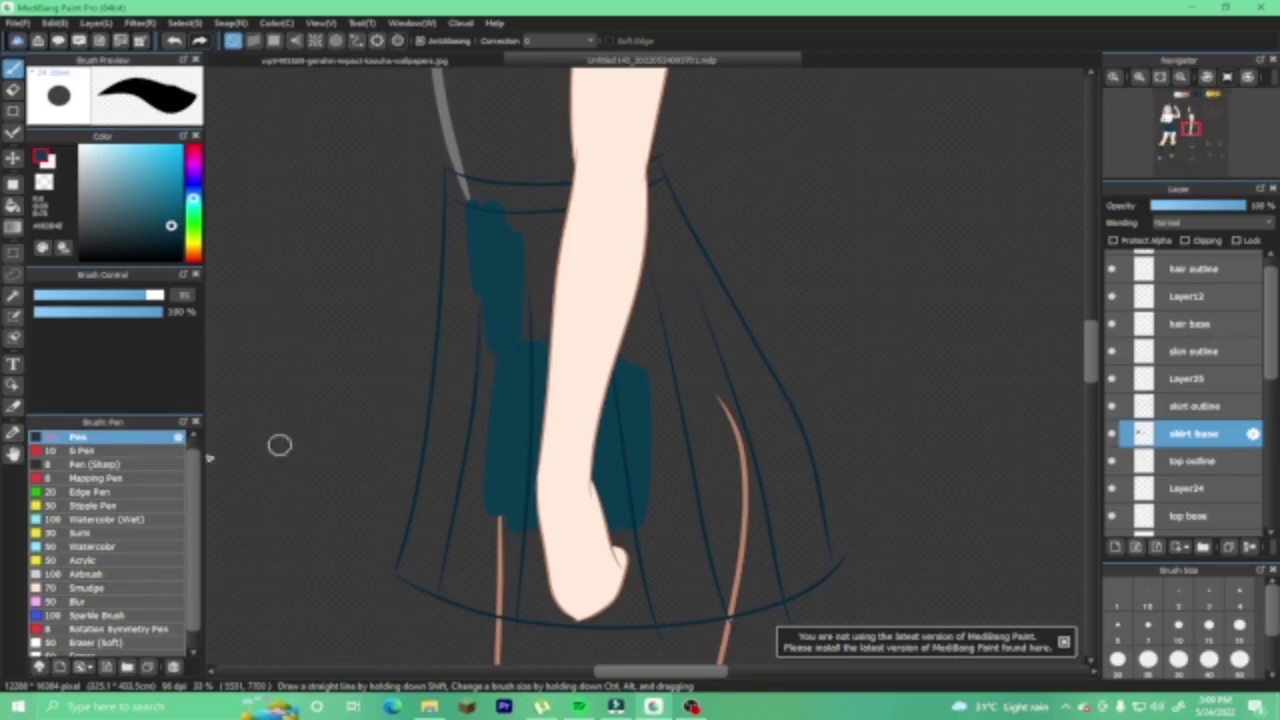
pyautogui.moveTo(155, 295); pyautogui.dragTo(185, 296)
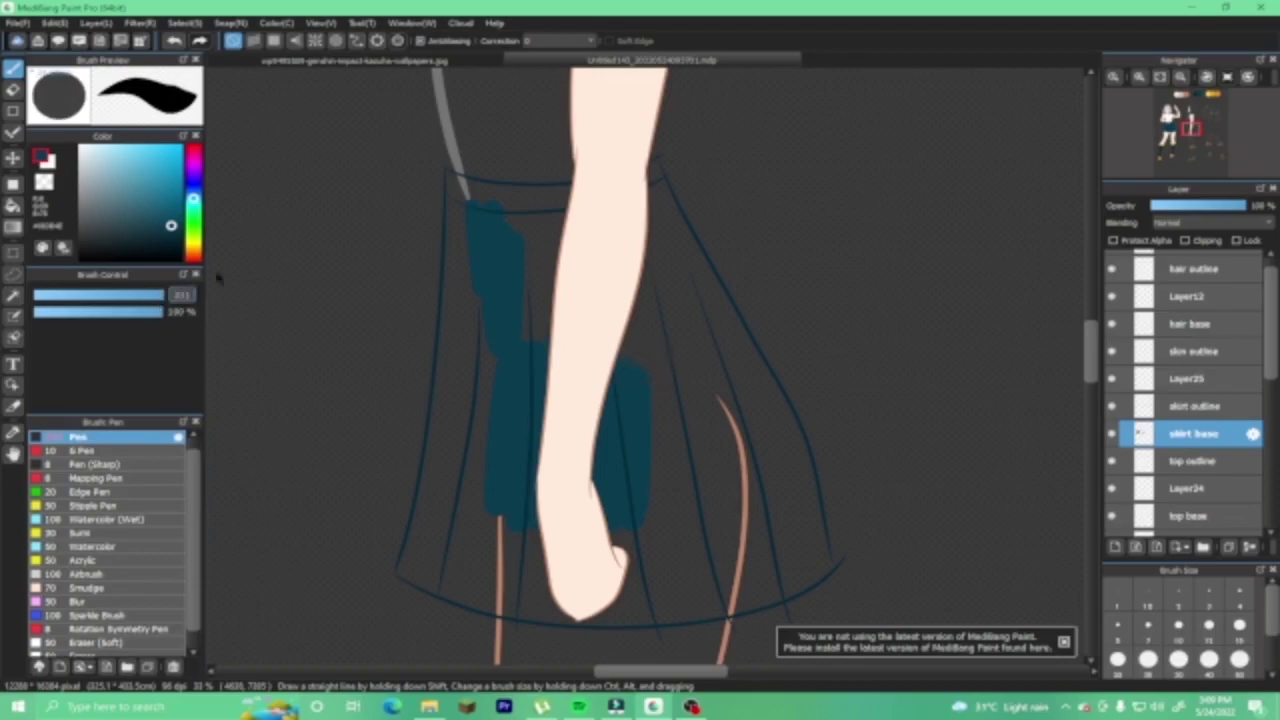
pyautogui.moveTo(567, 395)
pyautogui.mouseDown()
pyautogui.moveTo(517, 298)
pyautogui.moveTo(519, 245)
pyautogui.moveTo(553, 221)
pyautogui.moveTo(613, 353)
pyautogui.moveTo(692, 455)
pyautogui.moveTo(679, 420)
pyautogui.moveTo(711, 394)
pyautogui.moveTo(711, 370)
pyautogui.moveTo(735, 441)
pyautogui.moveTo(733, 503)
pyautogui.moveTo(653, 427)
pyautogui.moveTo(641, 491)
pyautogui.moveTo(620, 513)
pyautogui.moveTo(634, 572)
pyautogui.moveTo(617, 596)
pyautogui.moveTo(630, 605)
pyautogui.moveTo(703, 587)
pyautogui.mouseUp()
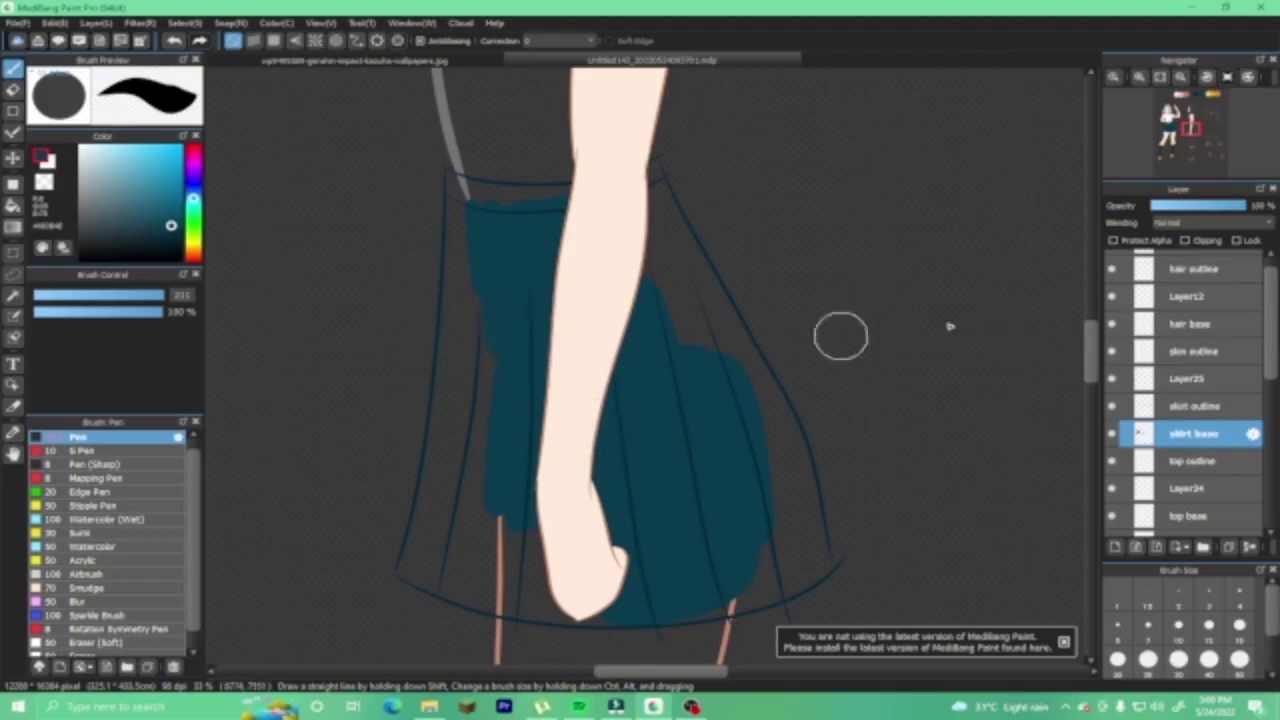
# Hide the dark background layer and make the skirt base layer active again.
pyautogui.moveTo(1268, 349)
pyautogui.mouseDown()
pyautogui.moveTo(1268, 470)
pyautogui.moveTo(1271, 300)
pyautogui.mouseUp()
pyautogui.click(1114, 524)
pyautogui.click(1195, 381)
# Fill the middle of the side-view skirt with teal, out to the front outline and towards the rear outline.
pyautogui.click(1113, 78)
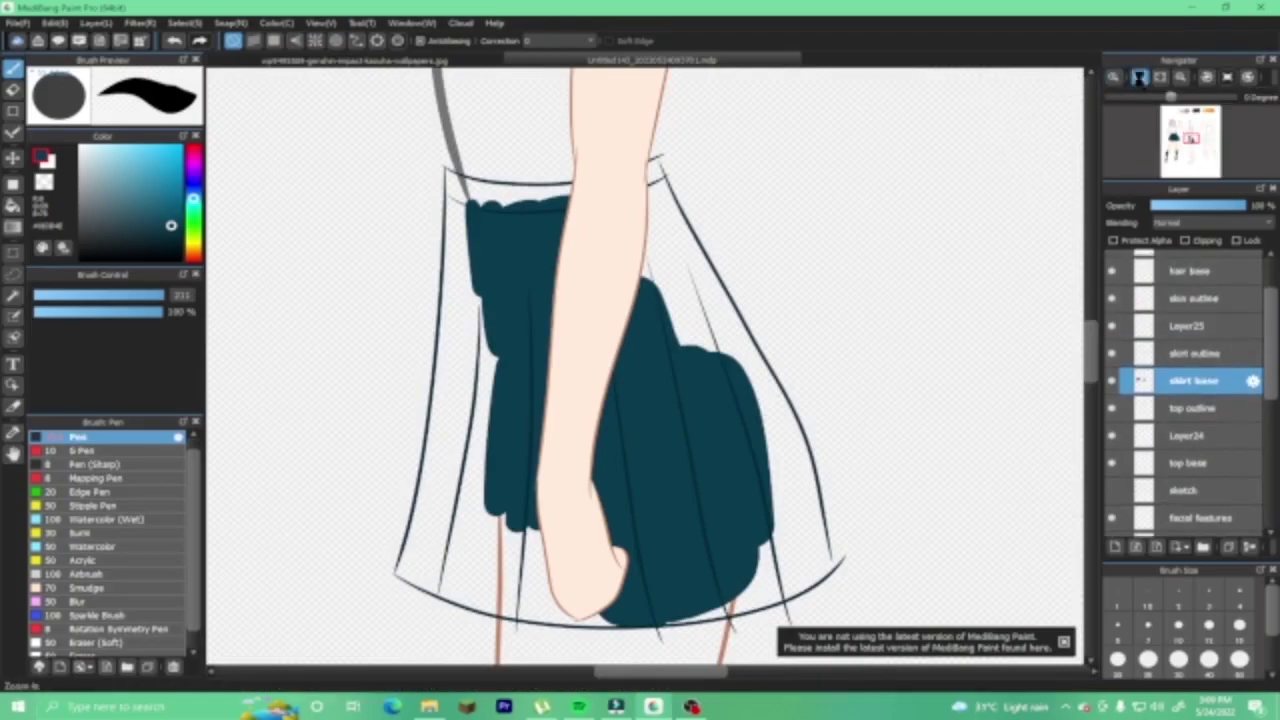
pyautogui.click(1113, 78)
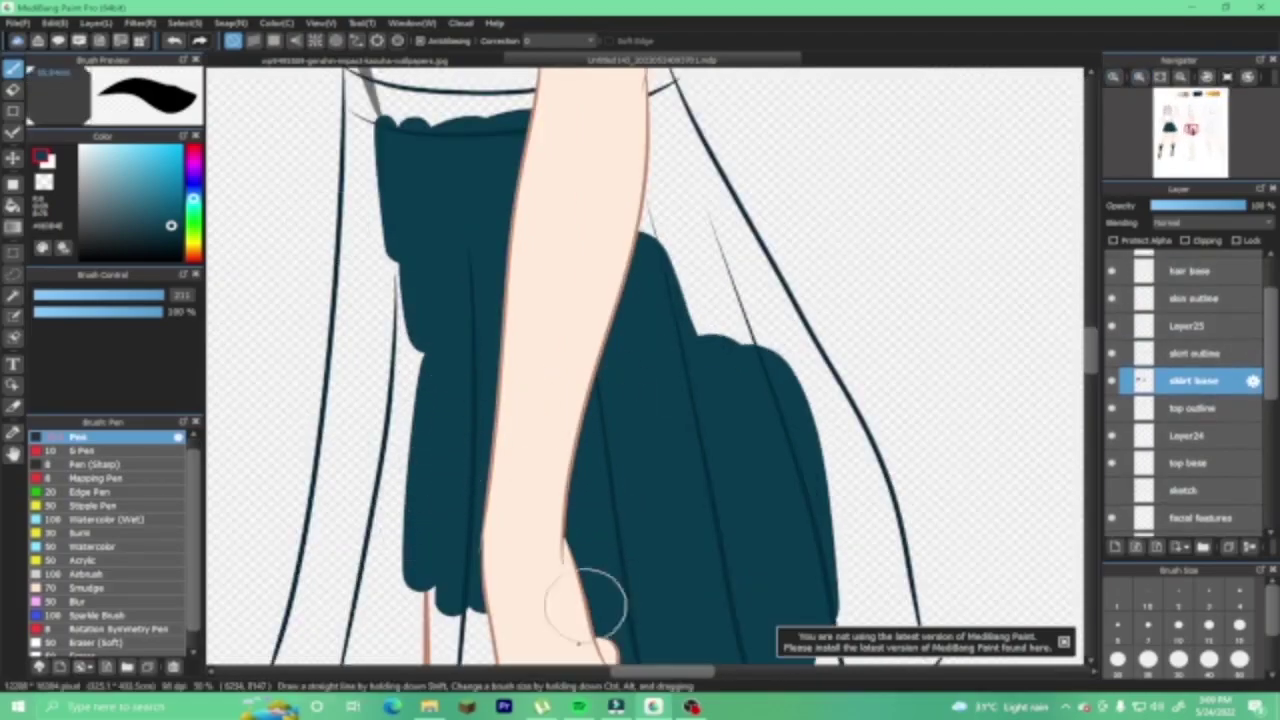
pyautogui.hscroll(-5, 637, 655)
pyautogui.moveTo(677, 323)
pyautogui.mouseDown()
pyautogui.moveTo(640, 515)
pyautogui.moveTo(646, 360)
pyautogui.moveTo(620, 498)
pyautogui.moveTo(630, 355)
pyautogui.moveTo(608, 548)
pyautogui.moveTo(698, 194)
pyautogui.moveTo(662, 307)
pyautogui.moveTo(642, 318)
pyautogui.moveTo(645, 252)
pyautogui.moveTo(626, 378)
pyautogui.moveTo(633, 272)
pyautogui.moveTo(637, 282)
pyautogui.moveTo(648, 232)
pyautogui.moveTo(672, 286)
pyautogui.moveTo(717, 248)
pyautogui.mouseUp()
pyautogui.moveTo(877, 187)
pyautogui.mouseDown()
pyautogui.moveTo(938, 298)
pyautogui.moveTo(999, 352)
pyautogui.mouseUp()
pyautogui.moveTo(700, 615)
pyautogui.mouseDown()
pyautogui.moveTo(749, 594)
pyautogui.moveTo(674, 611)
pyautogui.moveTo(612, 607)
pyautogui.moveTo(594, 589)
pyautogui.moveTo(609, 518)
pyautogui.mouseUp()
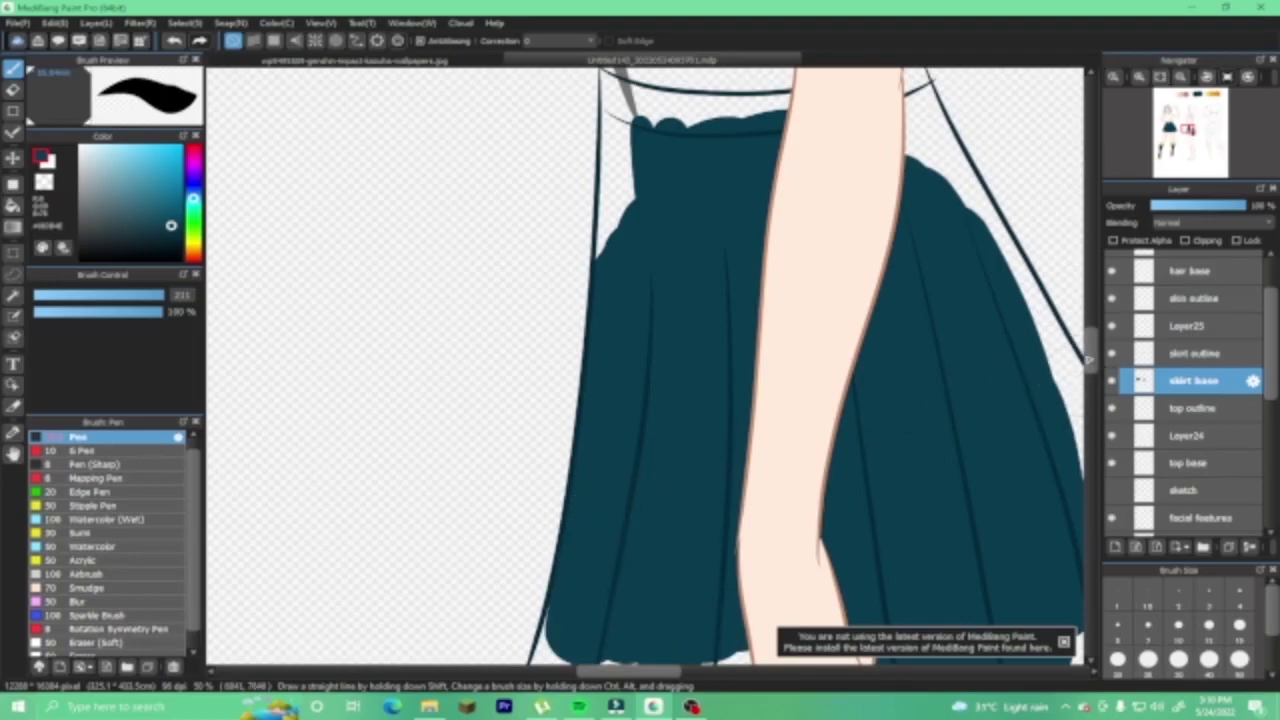
# Fill the skirt's front hem corner and the hem below the hand with teal, and erase the spill beneath the hemline.
pyautogui.scroll(-3, 1088, 358)
pyautogui.moveTo(709, 374)
pyautogui.mouseDown()
pyautogui.moveTo(797, 450)
pyautogui.moveTo(714, 468)
pyautogui.moveTo(723, 479)
pyautogui.moveTo(896, 481)
pyautogui.moveTo(821, 483)
pyautogui.moveTo(879, 490)
pyautogui.mouseUp()
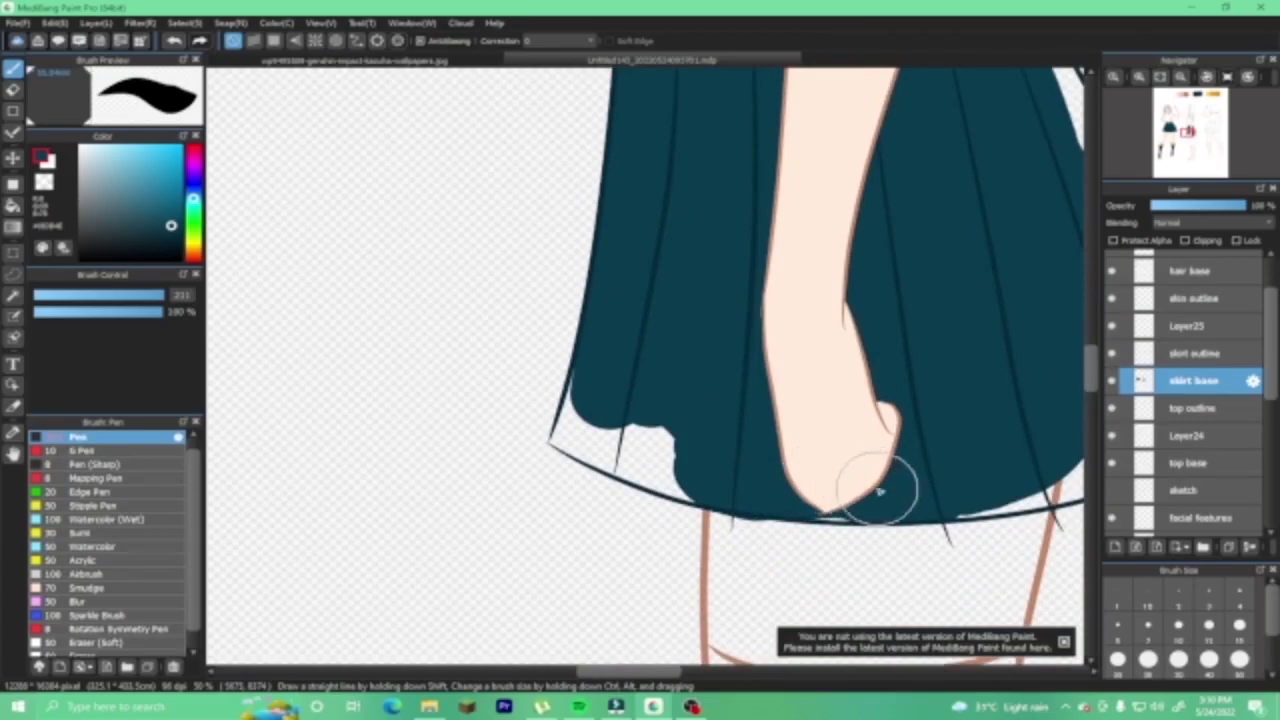
pyautogui.moveTo(677, 403)
pyautogui.mouseDown()
pyautogui.moveTo(670, 462)
pyautogui.moveTo(704, 471)
pyautogui.moveTo(609, 365)
pyautogui.moveTo(626, 400)
pyautogui.moveTo(604, 410)
pyautogui.moveTo(606, 436)
pyautogui.moveTo(628, 437)
pyautogui.moveTo(639, 398)
pyautogui.moveTo(617, 368)
pyautogui.moveTo(573, 435)
pyautogui.moveTo(561, 438)
pyautogui.moveTo(561, 420)
pyautogui.moveTo(552, 443)
pyautogui.moveTo(569, 453)
pyautogui.moveTo(552, 440)
pyautogui.moveTo(562, 395)
pyautogui.mouseUp()
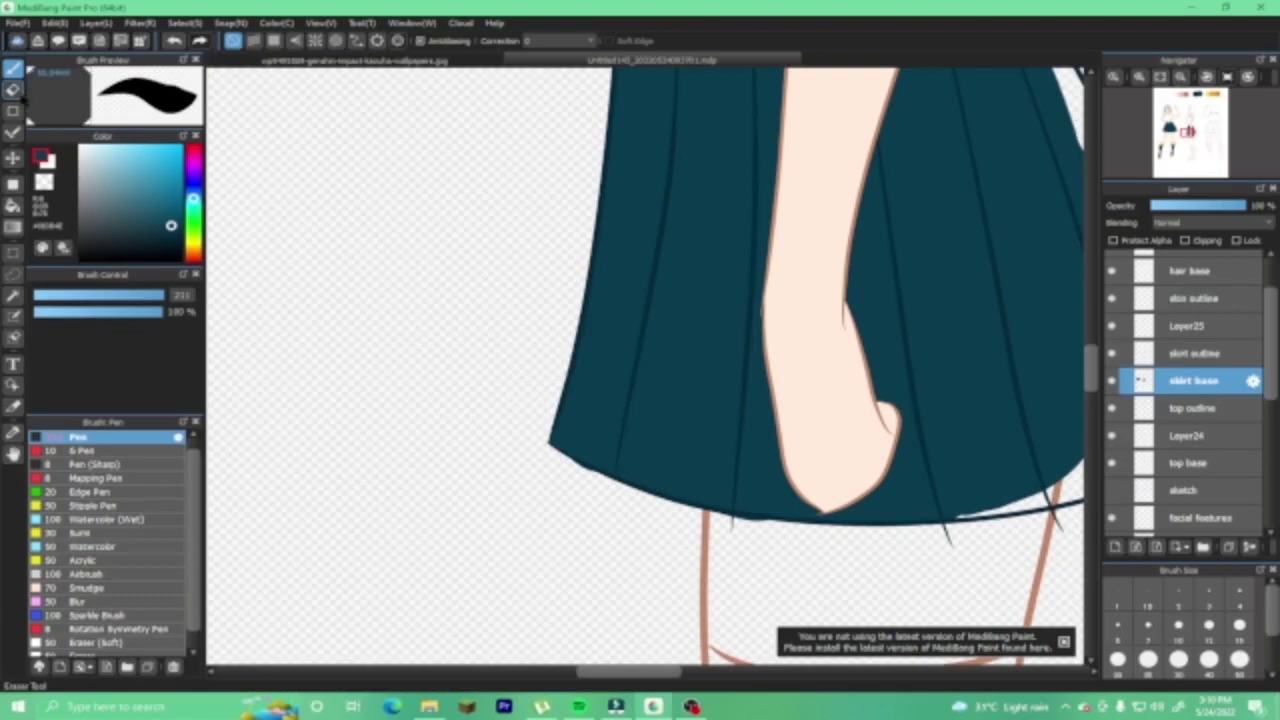
pyautogui.click(14, 90)
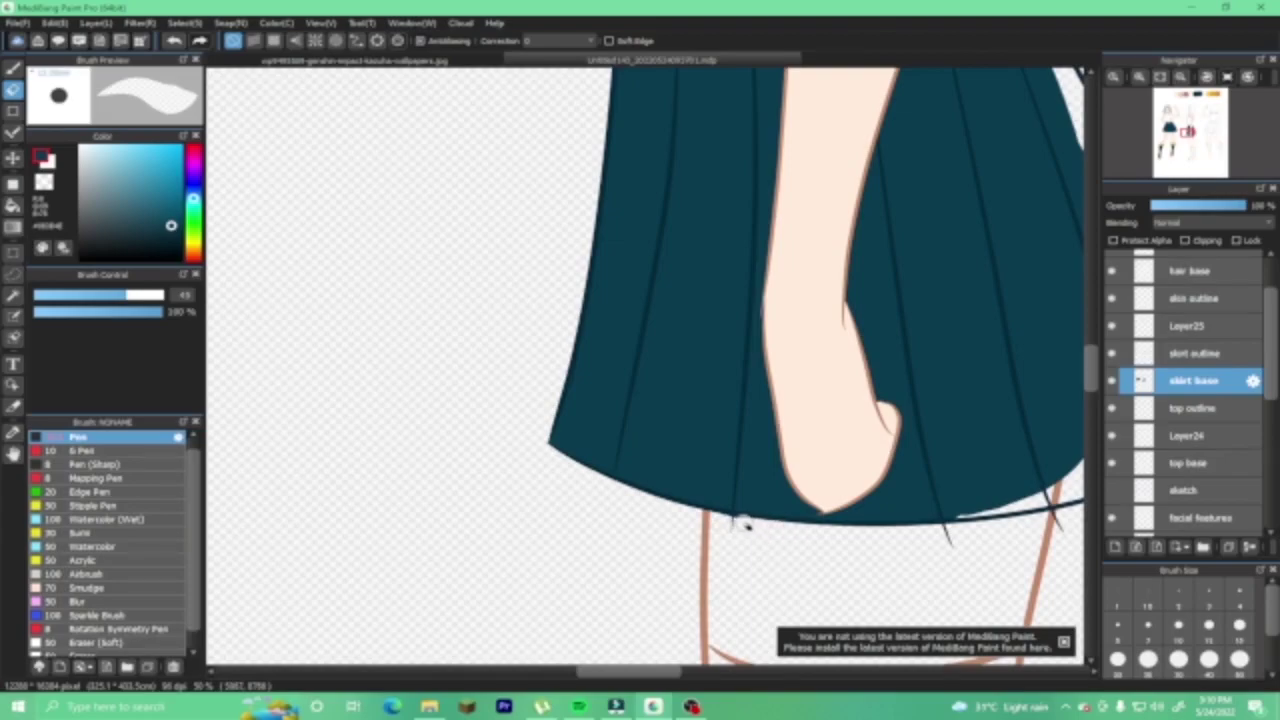
# Fill the rear lower part of the skirt with teal out to the rear outline and into the back hem corner.
pyautogui.moveTo(945, 397); pyautogui.dragTo(678, 407)
pyautogui.press('b')
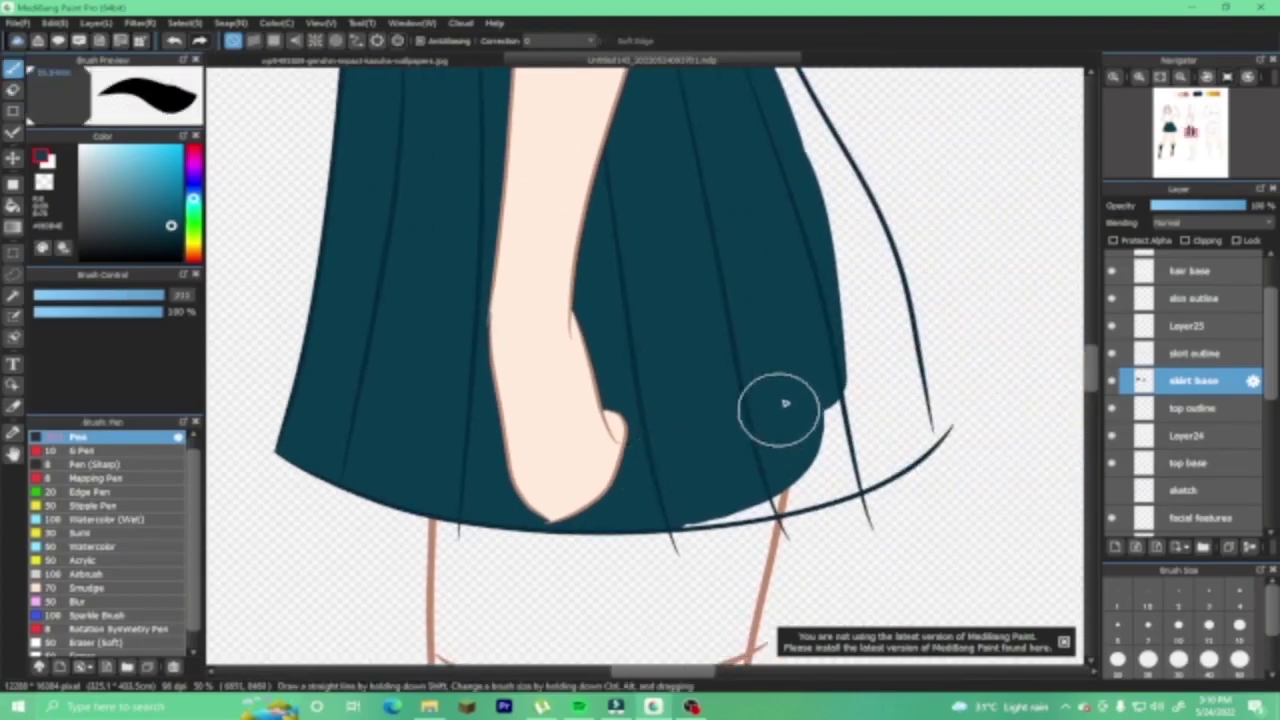
pyautogui.moveTo(840, 380)
pyautogui.mouseDown()
pyautogui.moveTo(851, 409)
pyautogui.moveTo(797, 469)
pyautogui.moveTo(683, 491)
pyautogui.moveTo(840, 443)
pyautogui.moveTo(856, 459)
pyautogui.moveTo(894, 436)
pyautogui.moveTo(851, 243)
pyautogui.moveTo(770, 80)
pyautogui.mouseUp()
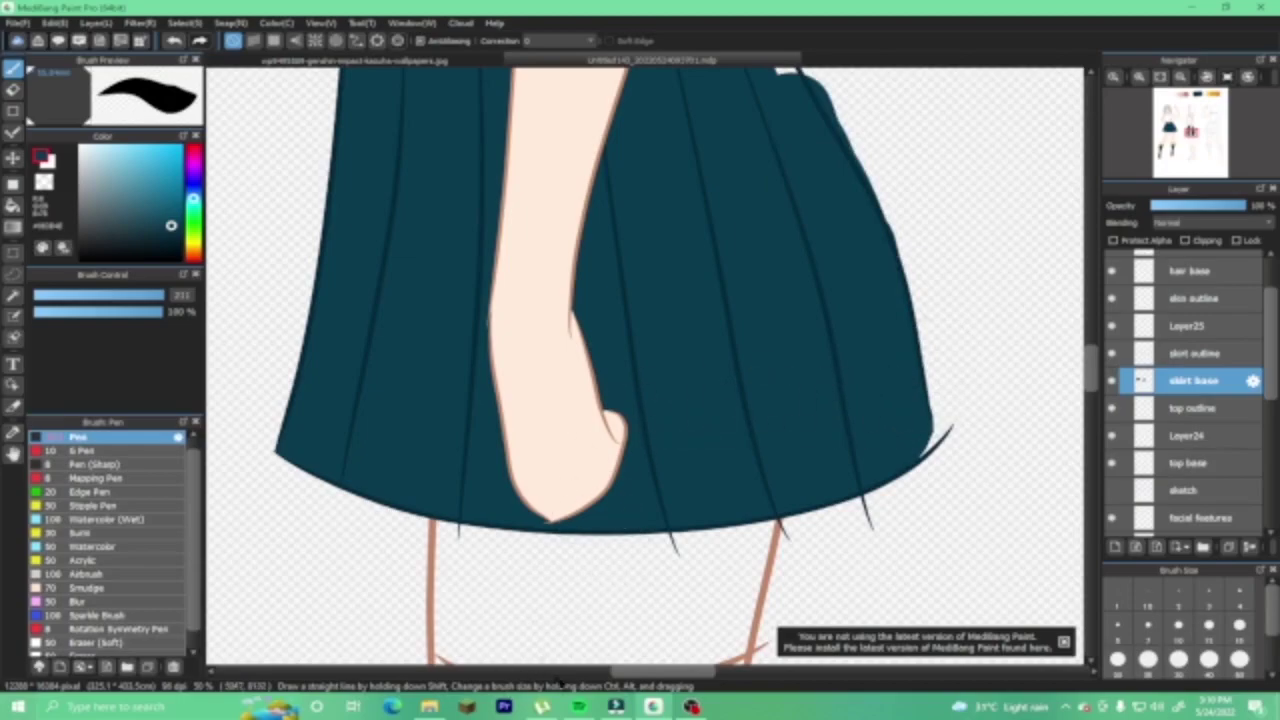
pyautogui.hscroll(5, 600, 480)
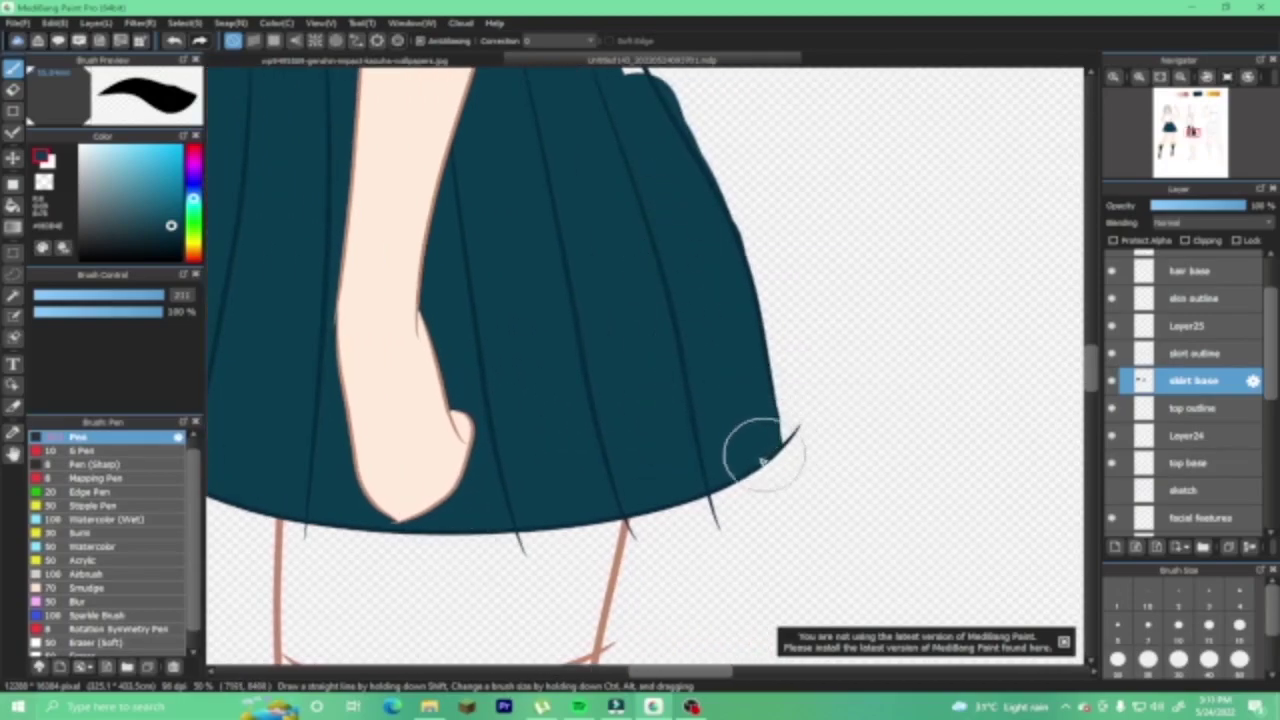
# Fill the upper rear of the skirt with teal from the waistband behind the arm down along the rear outline.
pyautogui.scroll(2, 1092, 350)
pyautogui.scroll(2, 1092, 350)
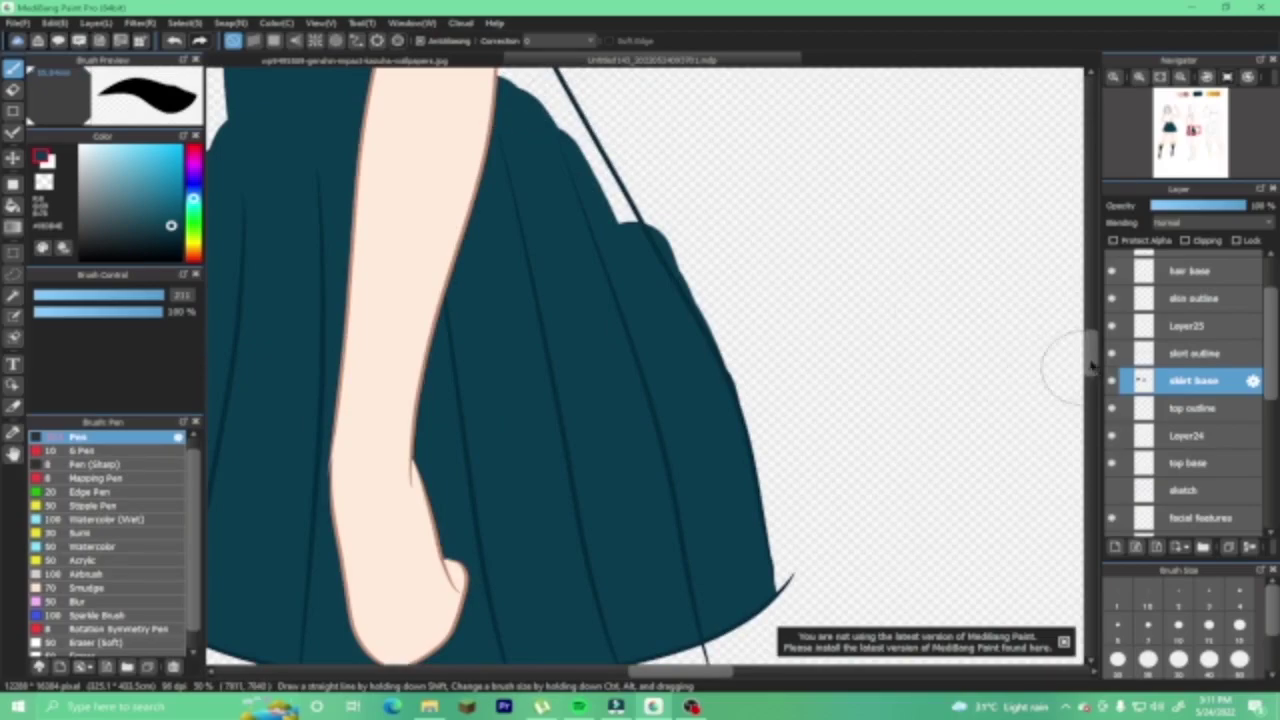
pyautogui.scroll(9, 1057, 357)
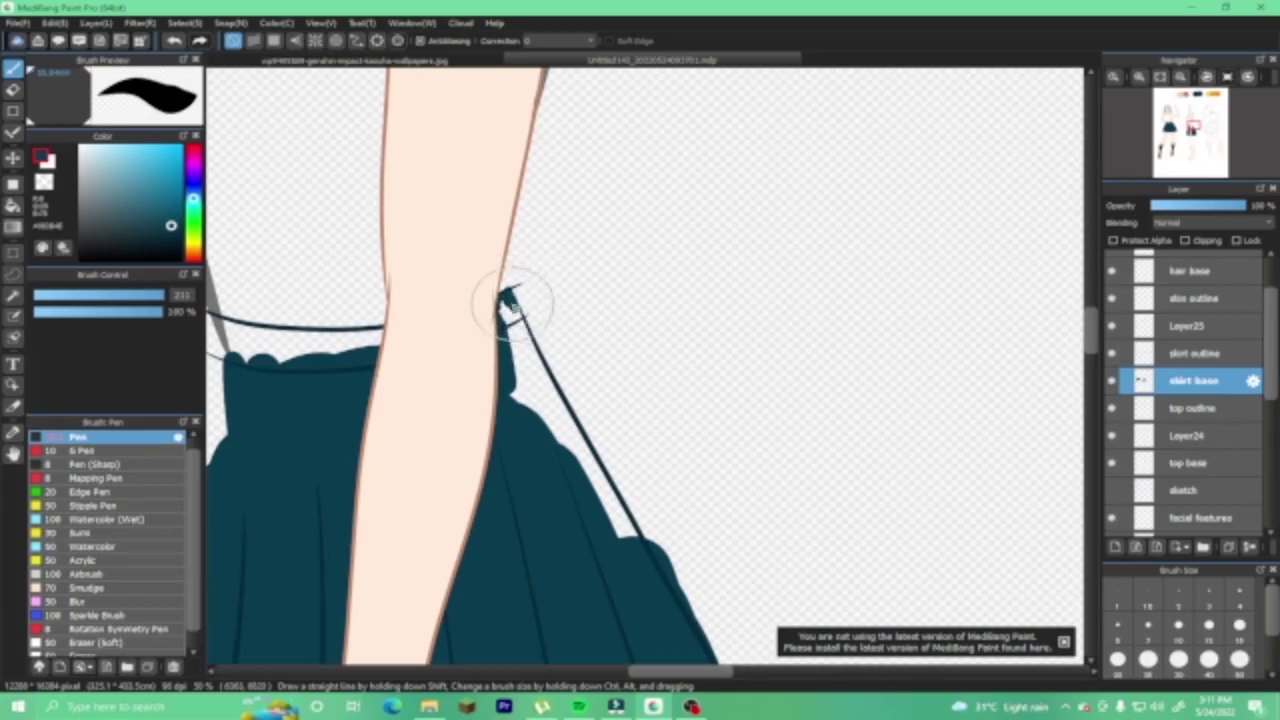
pyautogui.moveTo(492, 334)
pyautogui.mouseDown()
pyautogui.moveTo(508, 299)
pyautogui.moveTo(544, 404)
pyautogui.moveTo(531, 445)
pyautogui.moveTo(552, 447)
pyautogui.moveTo(572, 477)
pyautogui.moveTo(531, 353)
pyautogui.moveTo(601, 502)
pyautogui.moveTo(610, 448)
pyautogui.moveTo(543, 383)
pyautogui.moveTo(622, 512)
pyautogui.mouseUp()
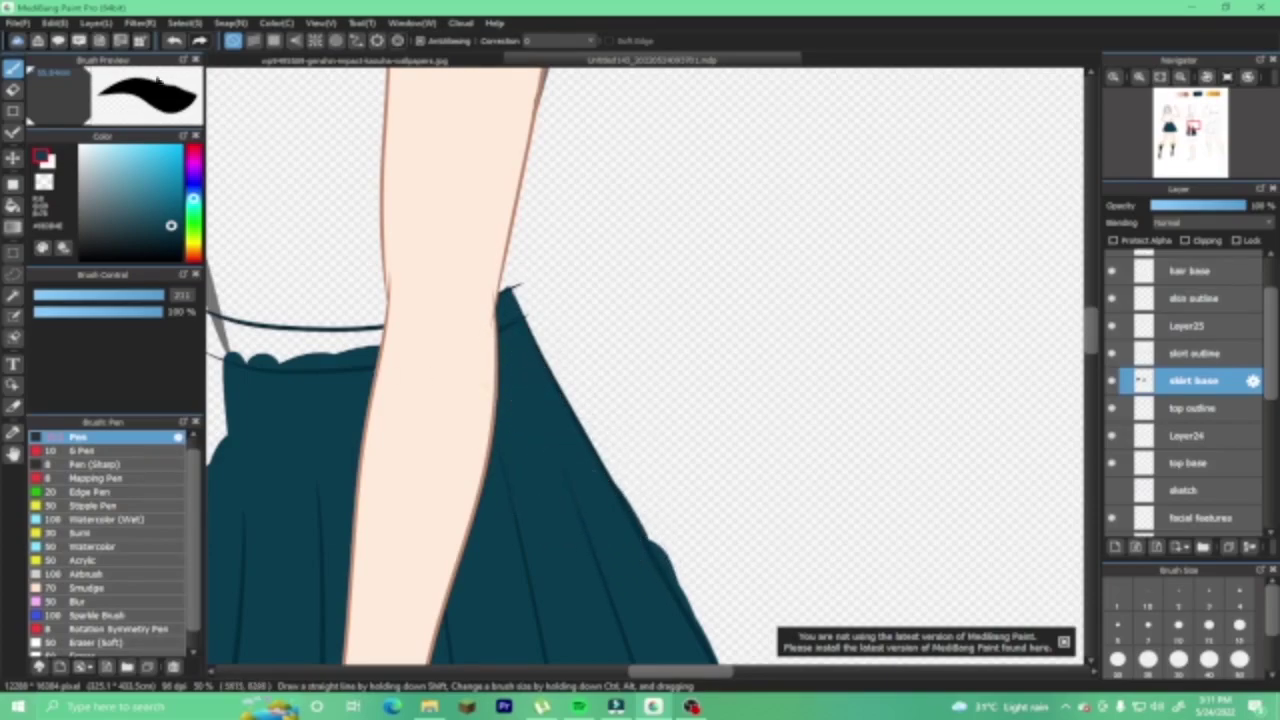
# On the skirt outline layer, erase the line ends that overshoot the rear corner of the waistband.
pyautogui.press('e')
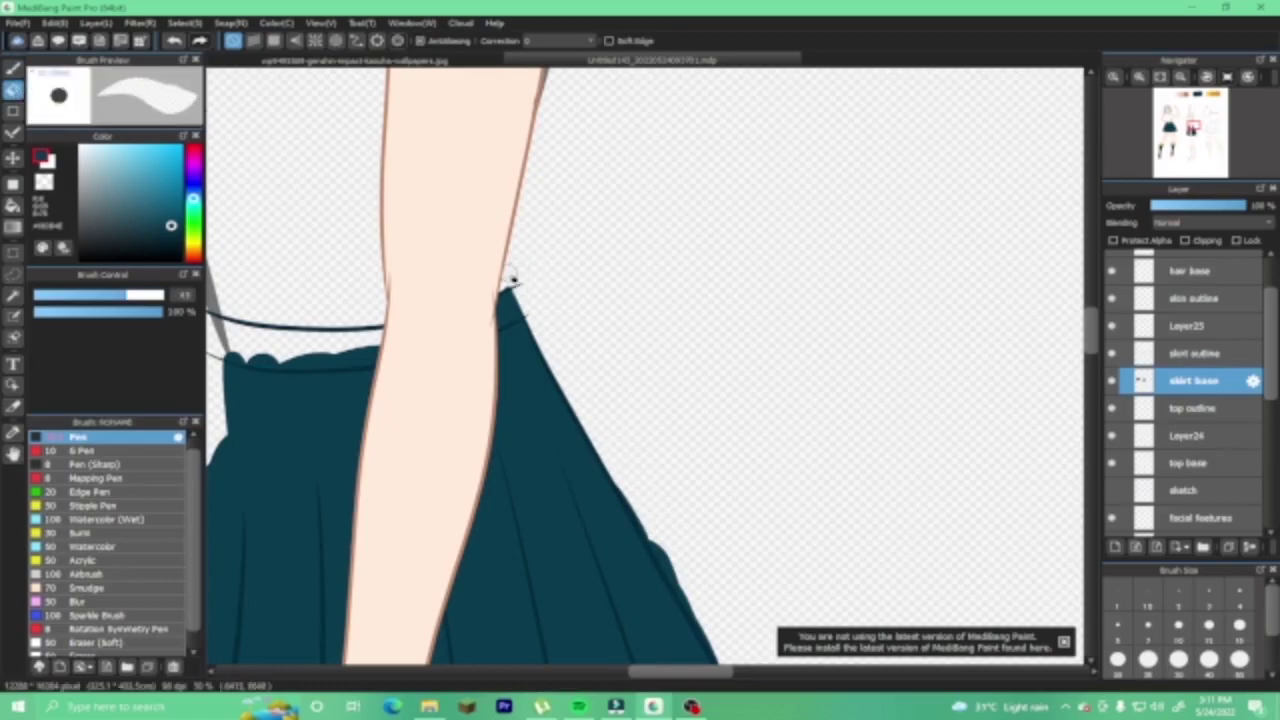
pyautogui.click(1150, 354)
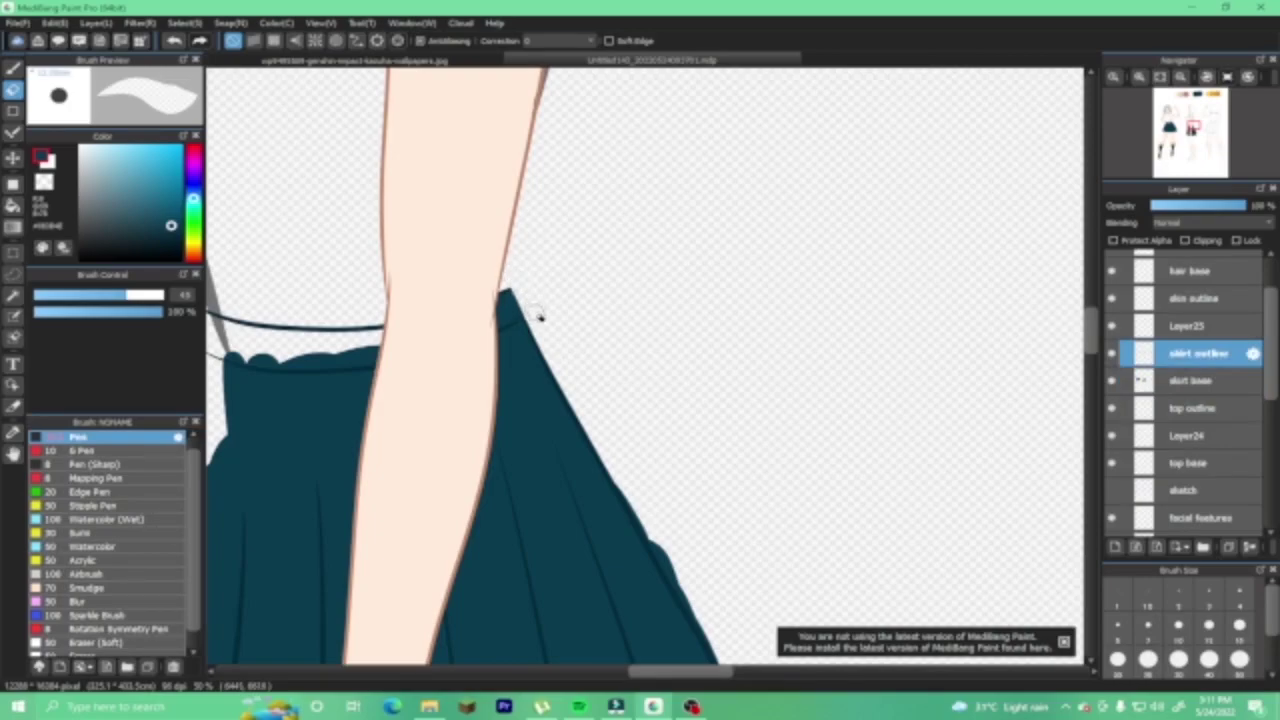
pyautogui.press('b')
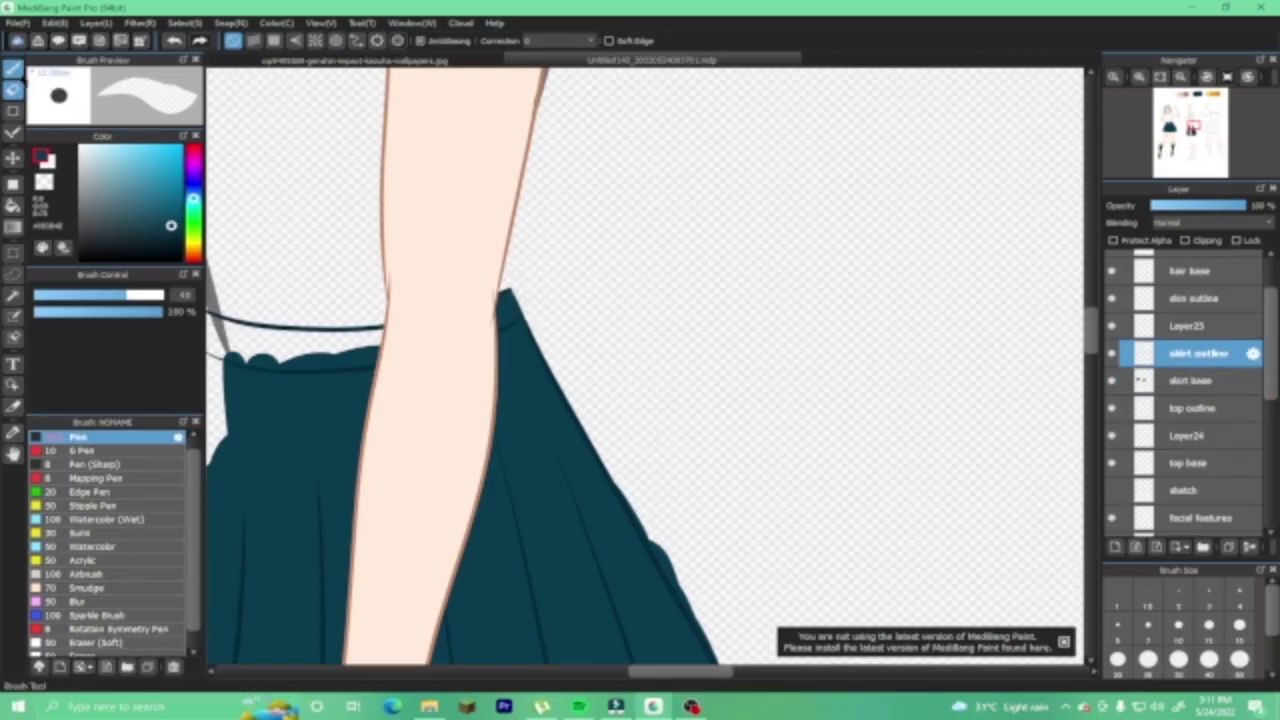
pyautogui.press('e')
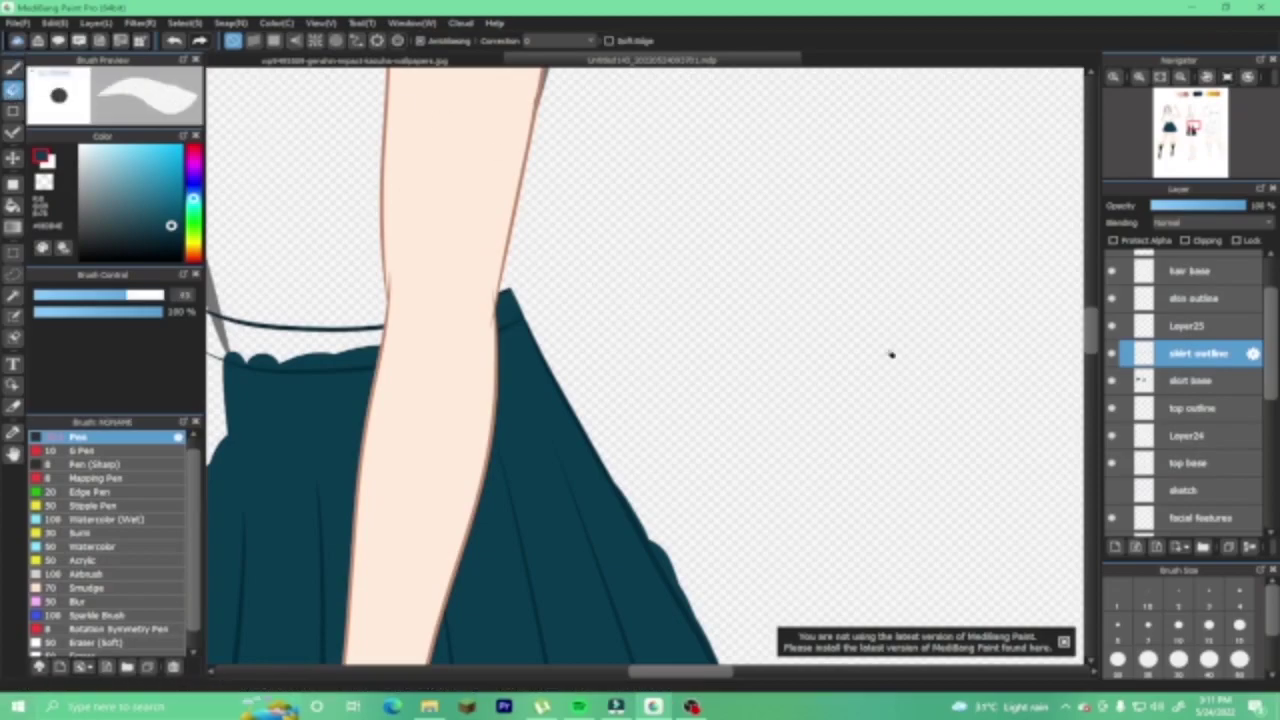
# On the skirt base layer, erase the teal paint that spills past the skirt's rear outline.
pyautogui.click(1150, 381)
pyautogui.scroll(-1, 1094, 344)
pyautogui.scroll(-5, 868, 212)
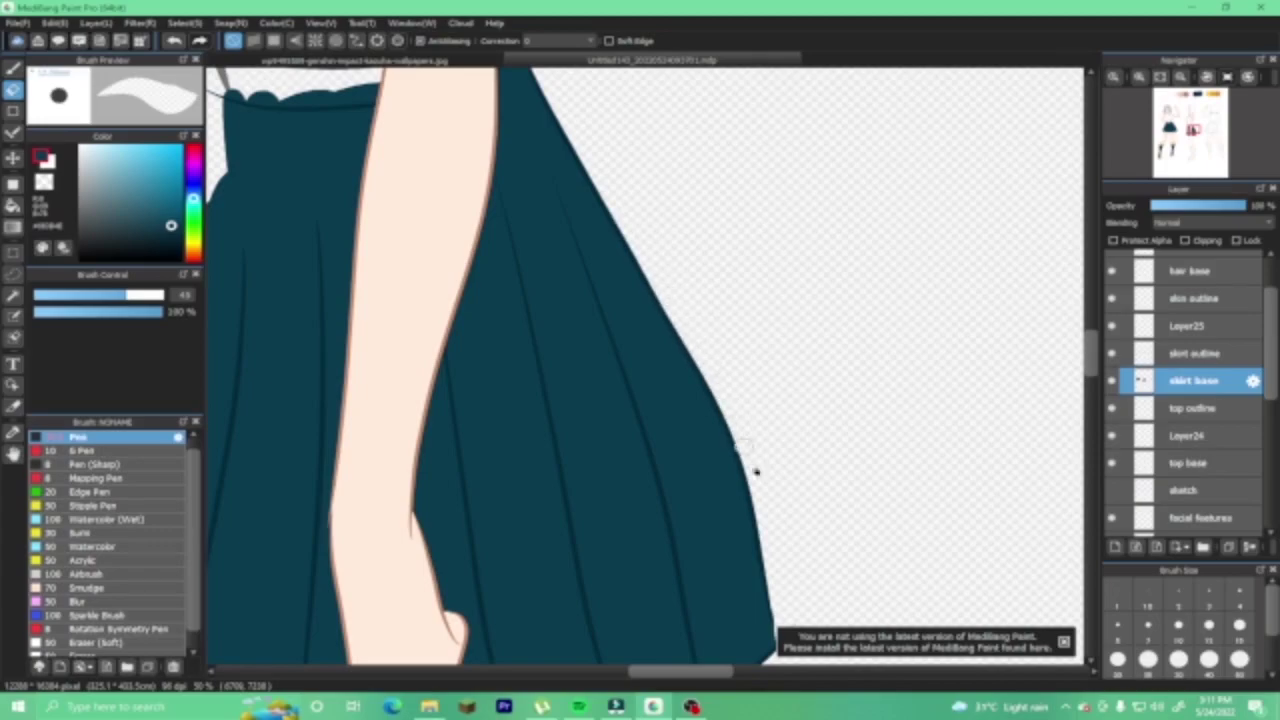
pyautogui.scroll(-3, 980, 390)
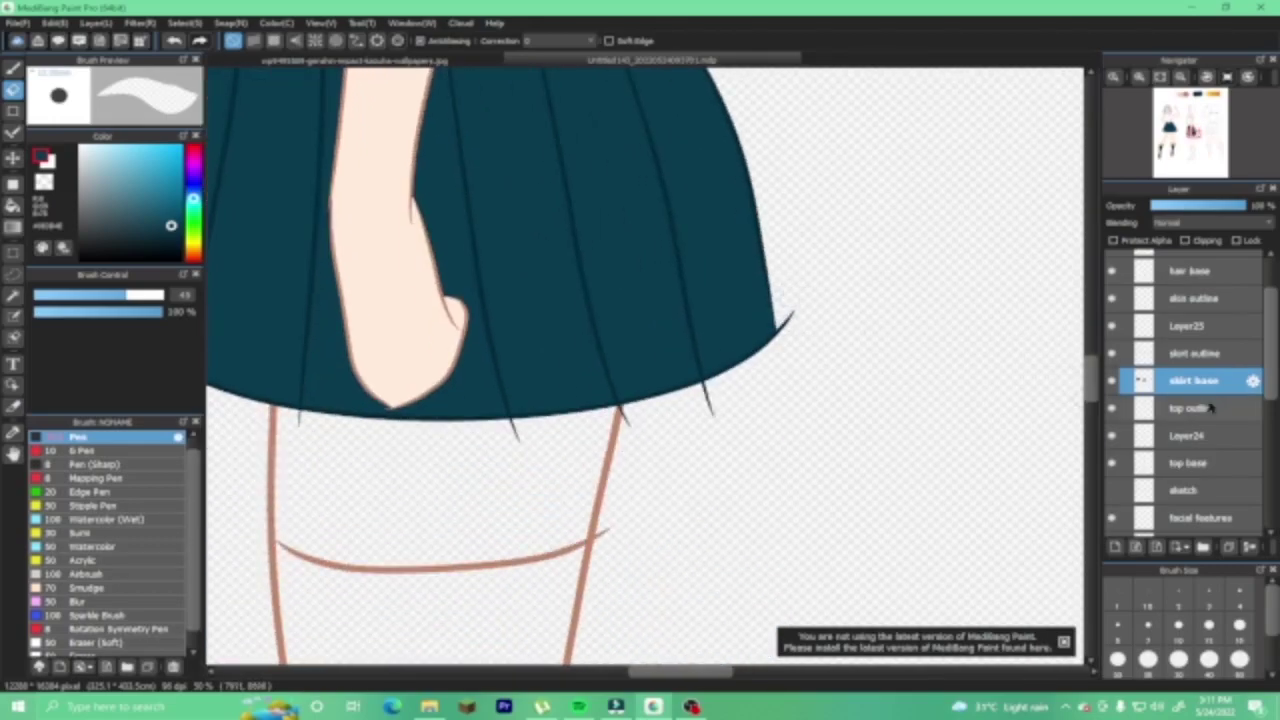
# On the skirt outline layer, erase the pleat line ends below the hem and the overshoot at the rear hem corner.
pyautogui.click(1196, 356)
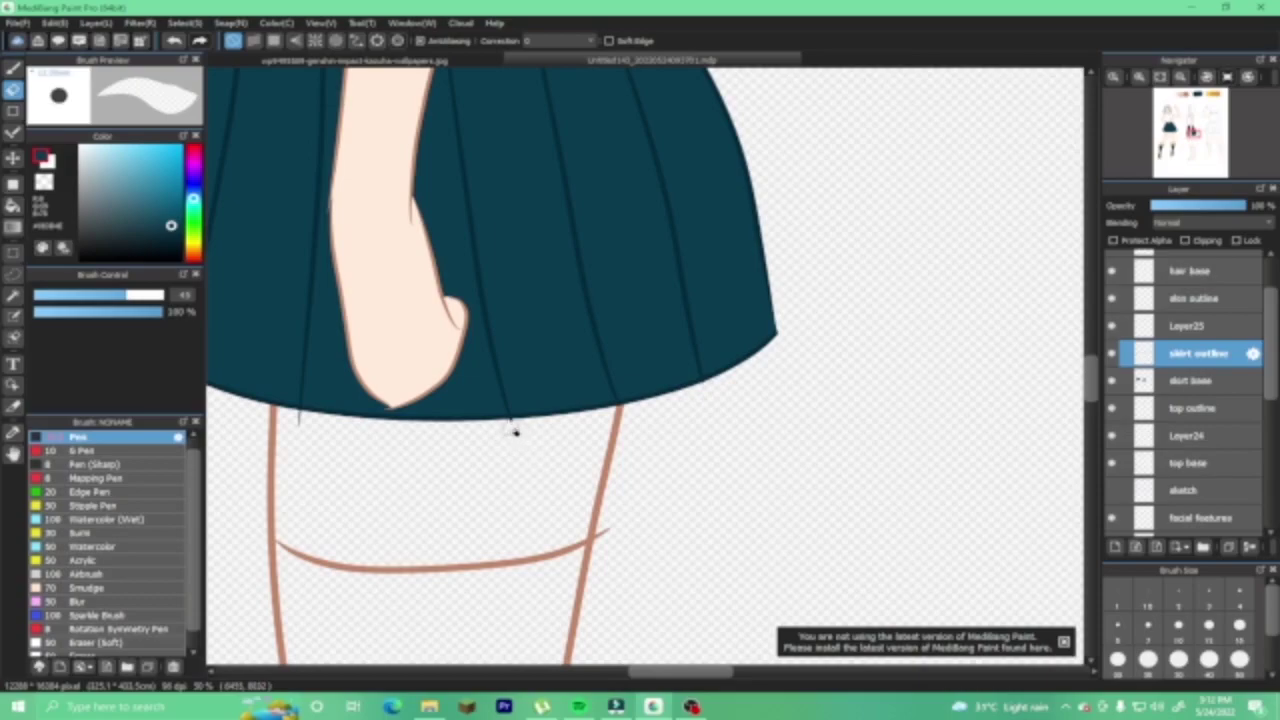
pyautogui.moveTo(628, 676); pyautogui.dragTo(596, 676)
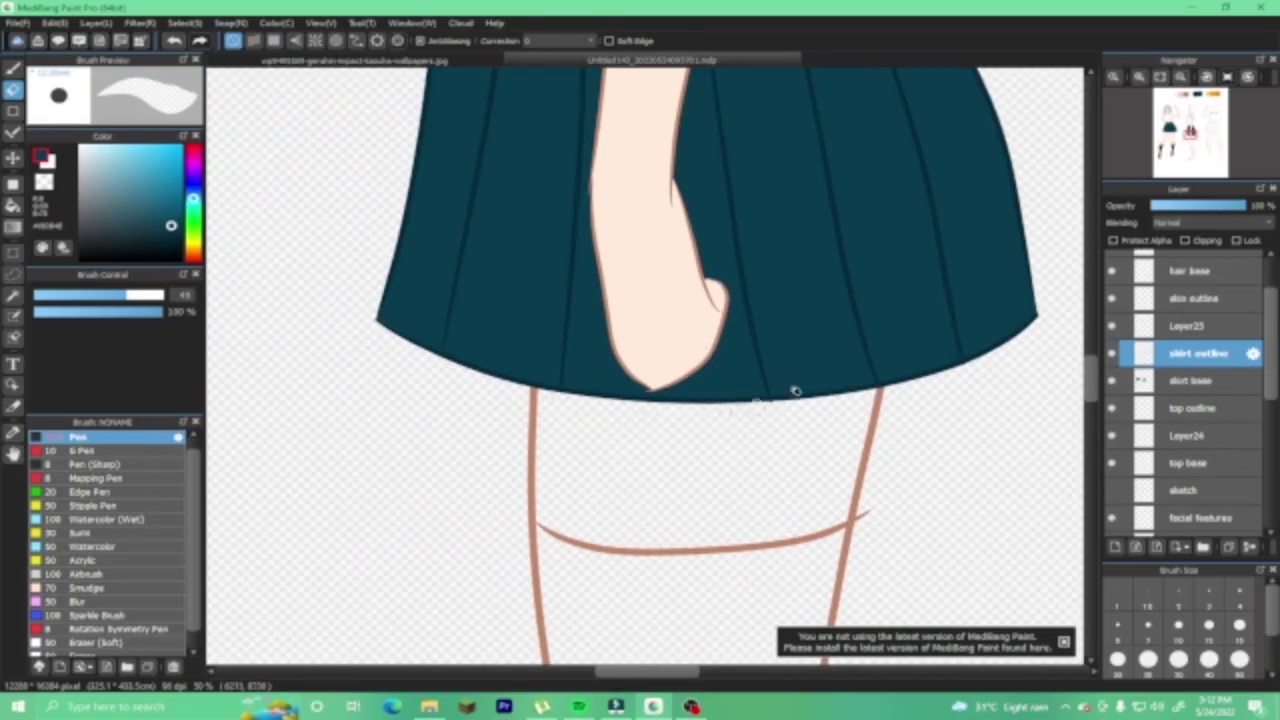
pyautogui.moveTo(1093, 372); pyautogui.dragTo(1080, 328)
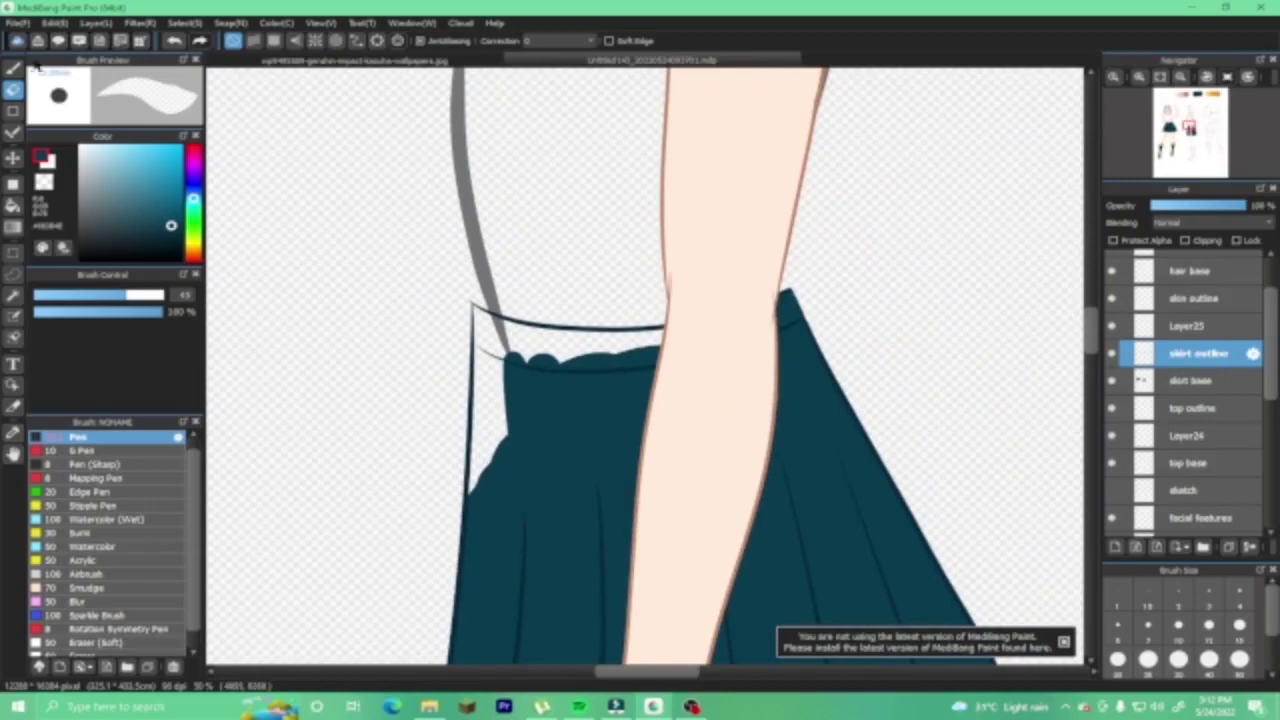
# On the skirt base layer, fill the unpainted waistband and upper front of the side-view skirt with teal.
pyautogui.press('b')
pyautogui.click(1190, 381)
pyautogui.moveTo(510, 365)
pyautogui.mouseDown()
pyautogui.moveTo(494, 367)
pyautogui.moveTo(508, 419)
pyautogui.moveTo(492, 461)
pyautogui.moveTo(473, 468)
pyautogui.moveTo(476, 444)
pyautogui.moveTo(484, 452)
pyautogui.moveTo(473, 304)
pyautogui.moveTo(490, 316)
pyautogui.moveTo(483, 330)
pyautogui.moveTo(494, 318)
pyautogui.moveTo(514, 330)
pyautogui.moveTo(519, 359)
pyautogui.moveTo(554, 362)
pyautogui.moveTo(537, 334)
pyautogui.moveTo(624, 350)
pyautogui.moveTo(565, 336)
pyautogui.moveTo(672, 342)
pyautogui.moveTo(609, 349)
pyautogui.mouseUp()
pyautogui.press('e')
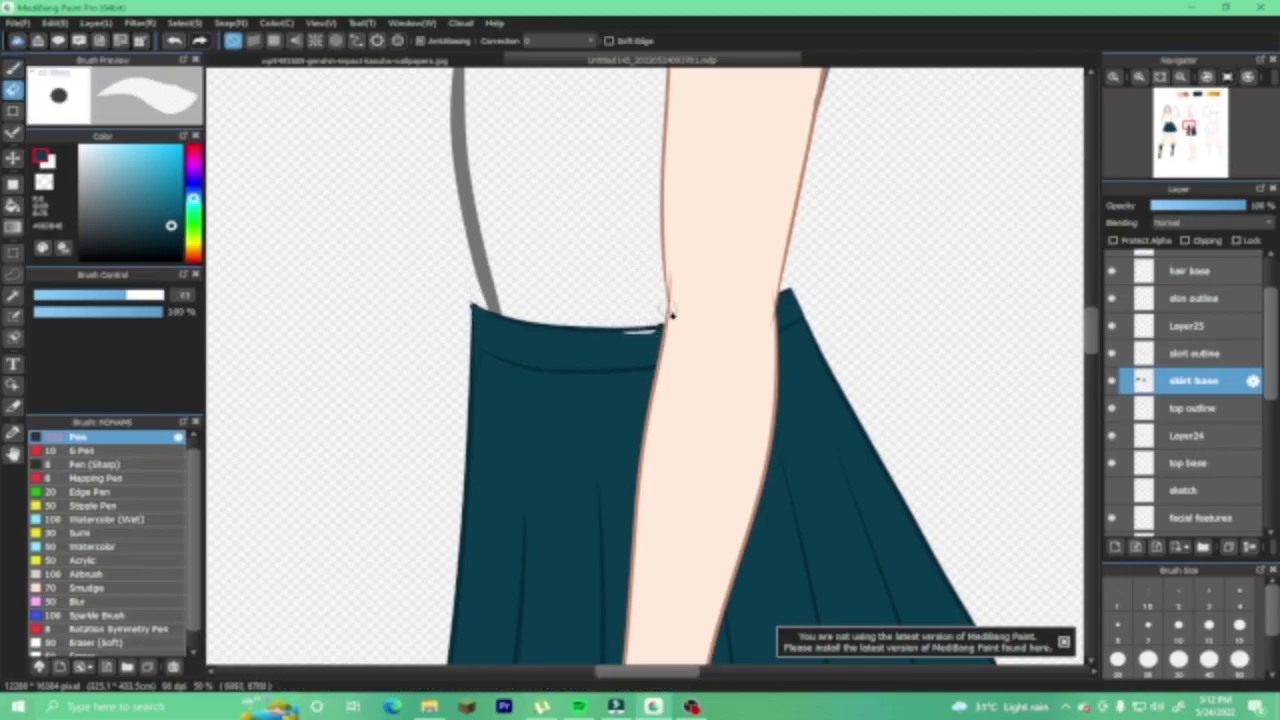
pyautogui.press('b')
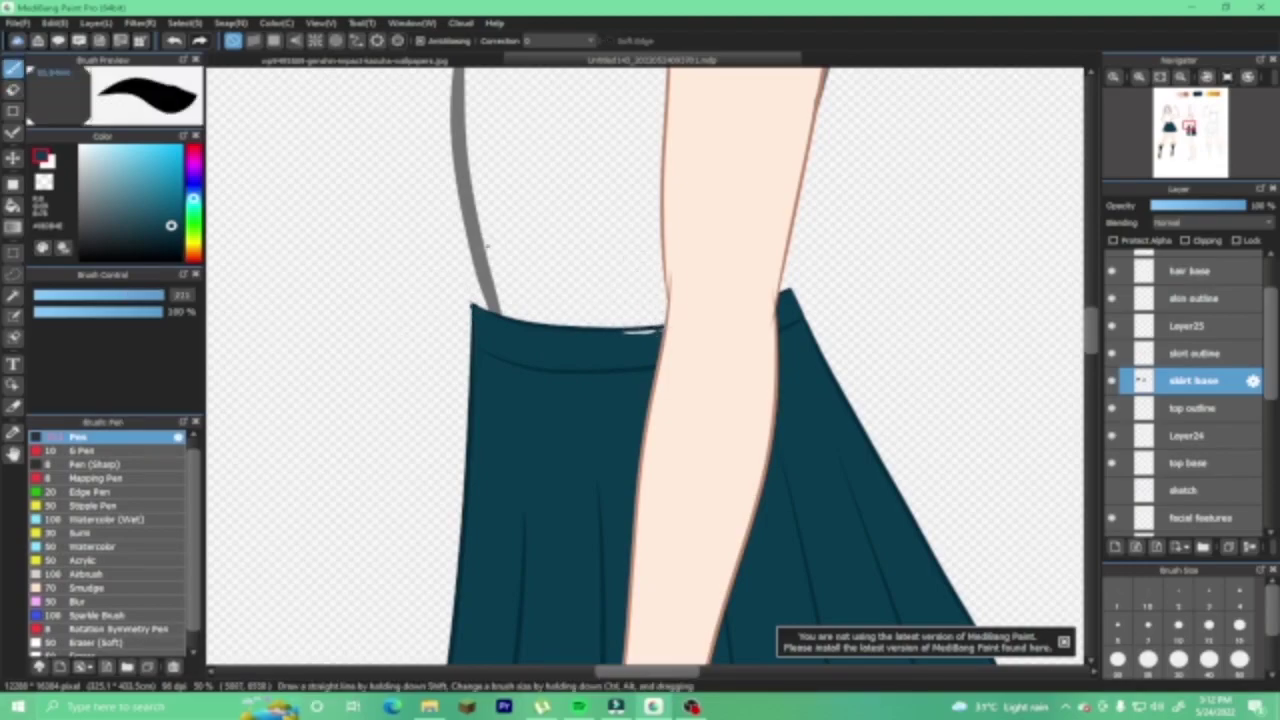
pyautogui.moveTo(648, 380)
pyautogui.mouseDown()
pyautogui.moveTo(634, 363)
pyautogui.moveTo(654, 366)
pyautogui.mouseUp()
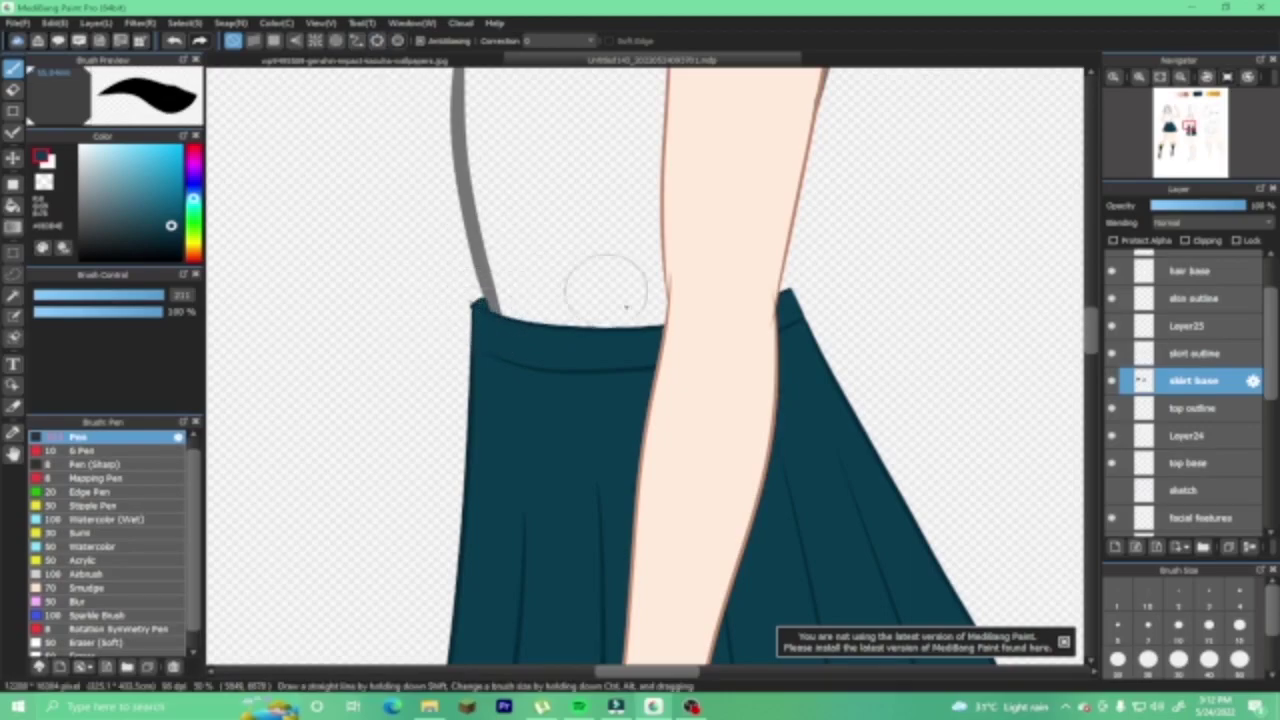
# Show the black Layer6 backdrop and fill the chest of the side-view top with white on the top base layer.
pyautogui.click(1203, 433)
pyautogui.click(1190, 465)
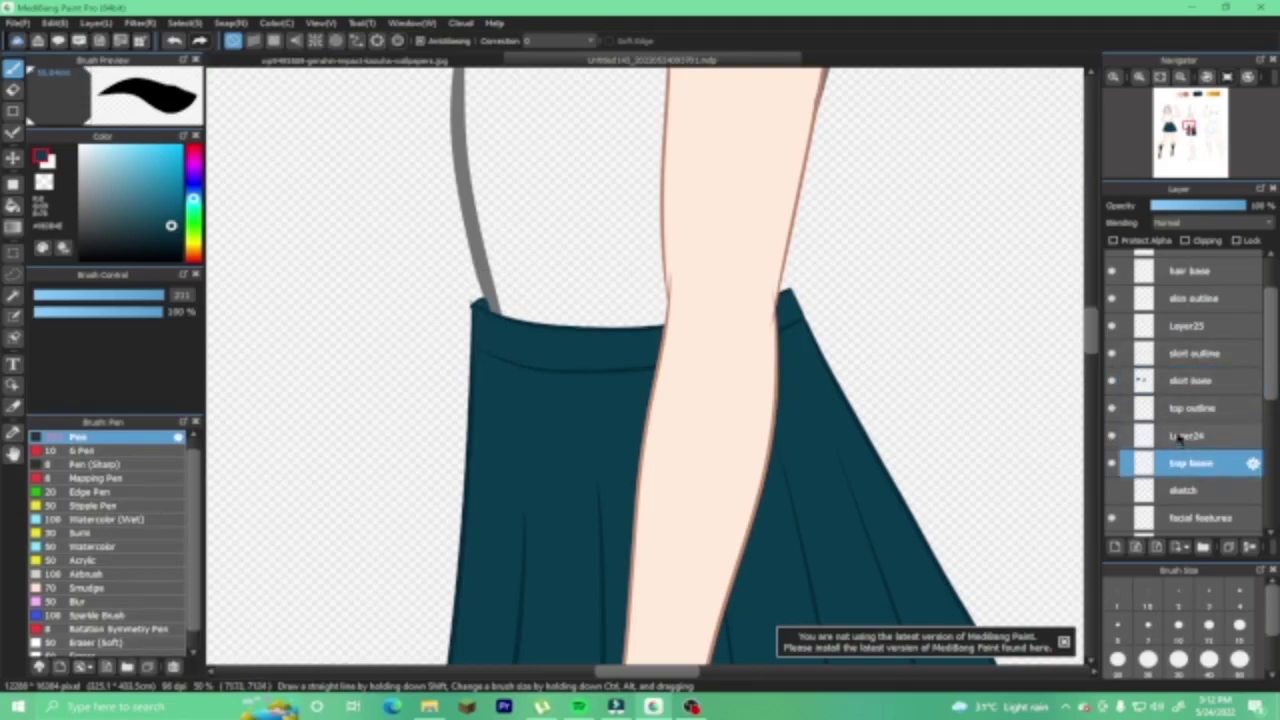
pyautogui.moveTo(1090, 350); pyautogui.dragTo(1087, 315)
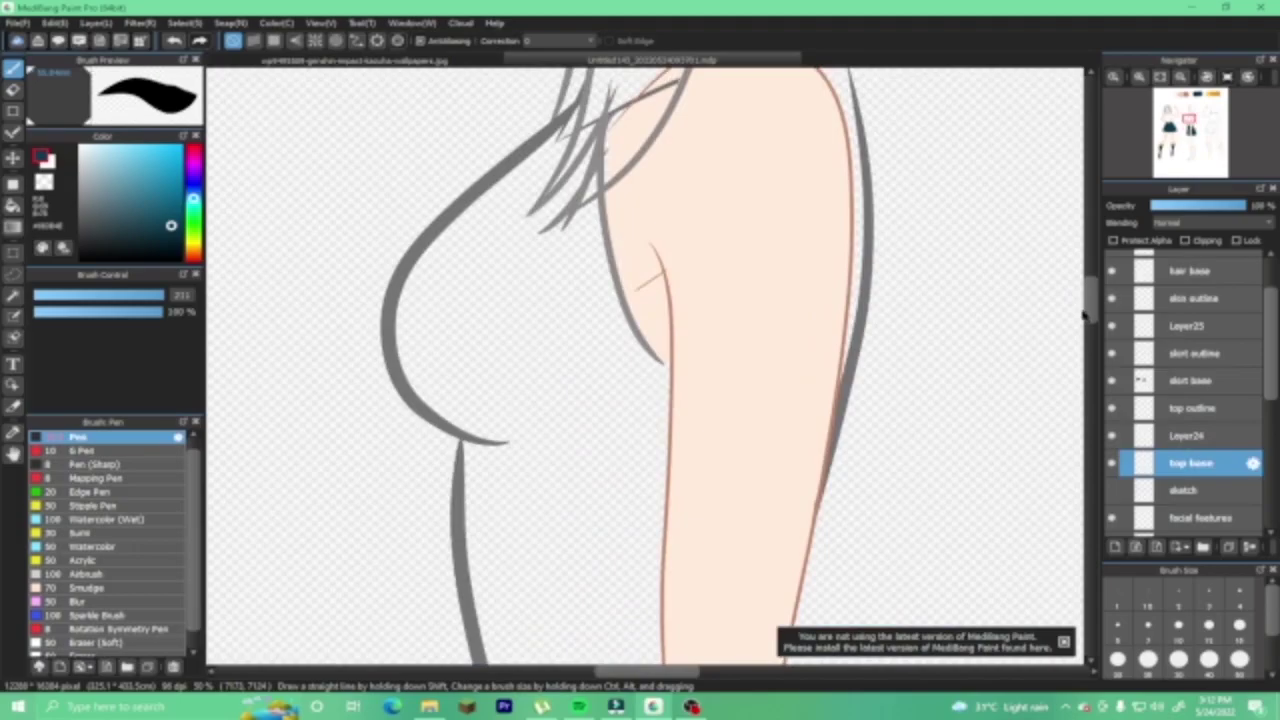
pyautogui.click(102, 170)
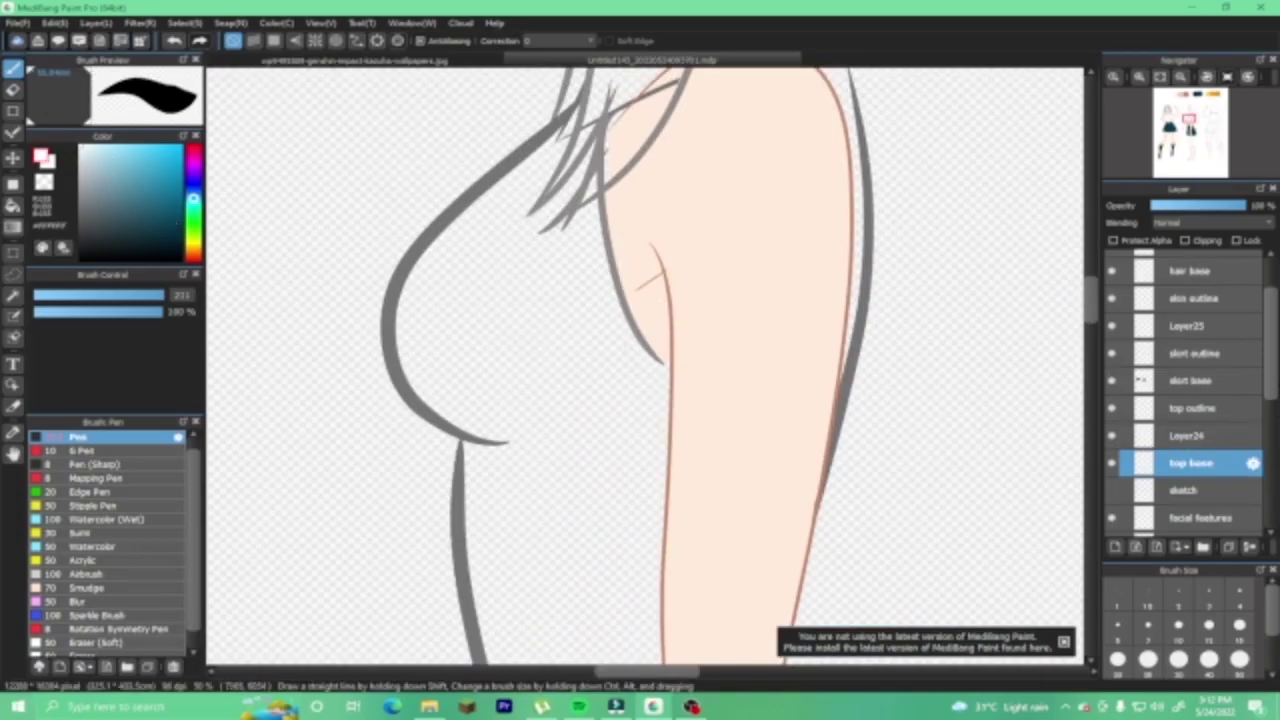
pyautogui.moveTo(1272, 383)
pyautogui.mouseDown()
pyautogui.moveTo(1272, 475)
pyautogui.moveTo(1275, 400)
pyautogui.mouseUp()
pyautogui.click(1112, 522)
pyautogui.moveTo(510, 350)
pyautogui.mouseDown()
pyautogui.moveTo(484, 268)
pyautogui.moveTo(443, 314)
pyautogui.moveTo(443, 366)
pyautogui.moveTo(493, 385)
pyautogui.moveTo(571, 403)
pyautogui.moveTo(597, 349)
pyautogui.moveTo(622, 388)
pyautogui.moveTo(663, 403)
pyautogui.moveTo(625, 355)
pyautogui.moveTo(660, 370)
pyautogui.moveTo(703, 350)
pyautogui.moveTo(530, 240)
pyautogui.moveTo(540, 220)
pyautogui.moveTo(510, 200)
pyautogui.moveTo(495, 228)
pyautogui.moveTo(545, 190)
pyautogui.moveTo(530, 210)
pyautogui.moveTo(586, 337)
pyautogui.mouseUp()
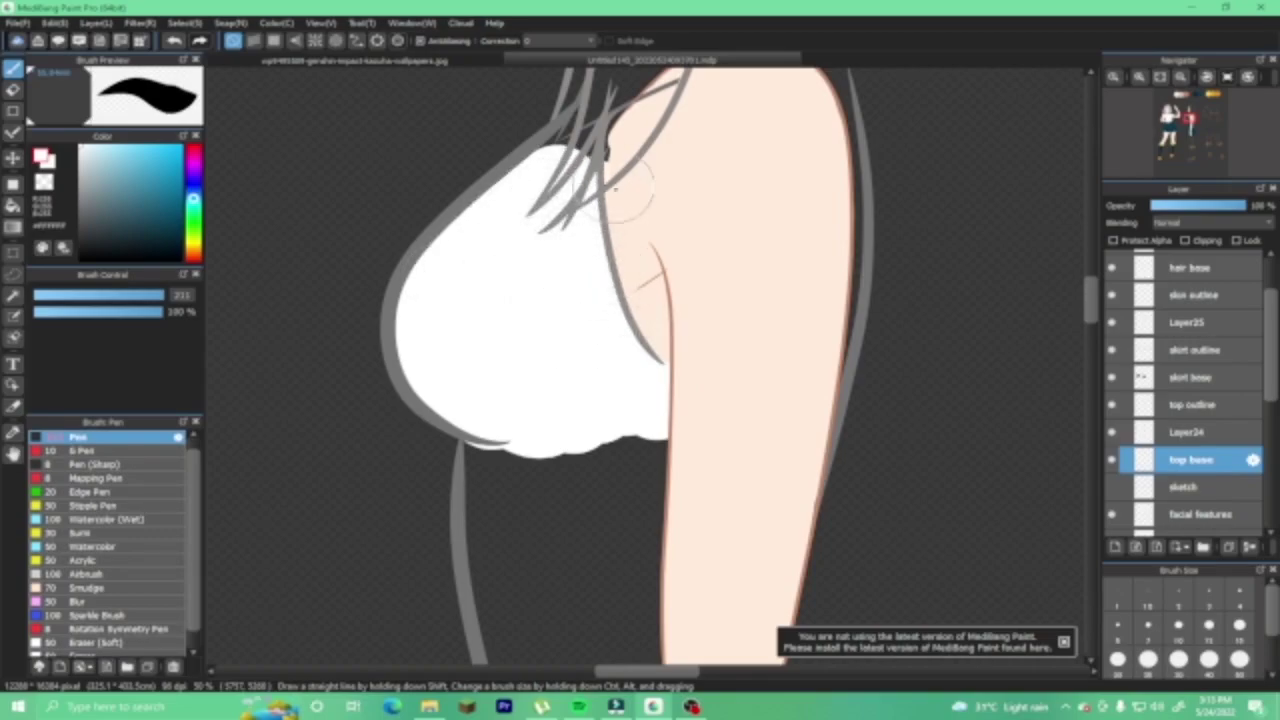
pyautogui.moveTo(645, 190)
pyautogui.mouseDown()
pyautogui.moveTo(540, 205)
pyautogui.moveTo(565, 135)
pyautogui.moveTo(605, 105)
pyautogui.moveTo(588, 140)
pyautogui.mouseUp()
# Fill the top's torso with white down to the skirt waistband and erase the spill past the front waist outline.
pyautogui.moveTo(528, 537)
pyautogui.mouseDown()
pyautogui.moveTo(505, 495)
pyautogui.moveTo(537, 586)
pyautogui.moveTo(606, 514)
pyautogui.moveTo(609, 457)
pyautogui.moveTo(625, 595)
pyautogui.mouseUp()
pyautogui.scroll(-3, 1045, 350)
pyautogui.moveTo(543, 271)
pyautogui.mouseDown()
pyautogui.moveTo(541, 408)
pyautogui.moveTo(501, 263)
pyautogui.moveTo(515, 329)
pyautogui.moveTo(583, 413)
pyautogui.moveTo(643, 434)
pyautogui.mouseUp()
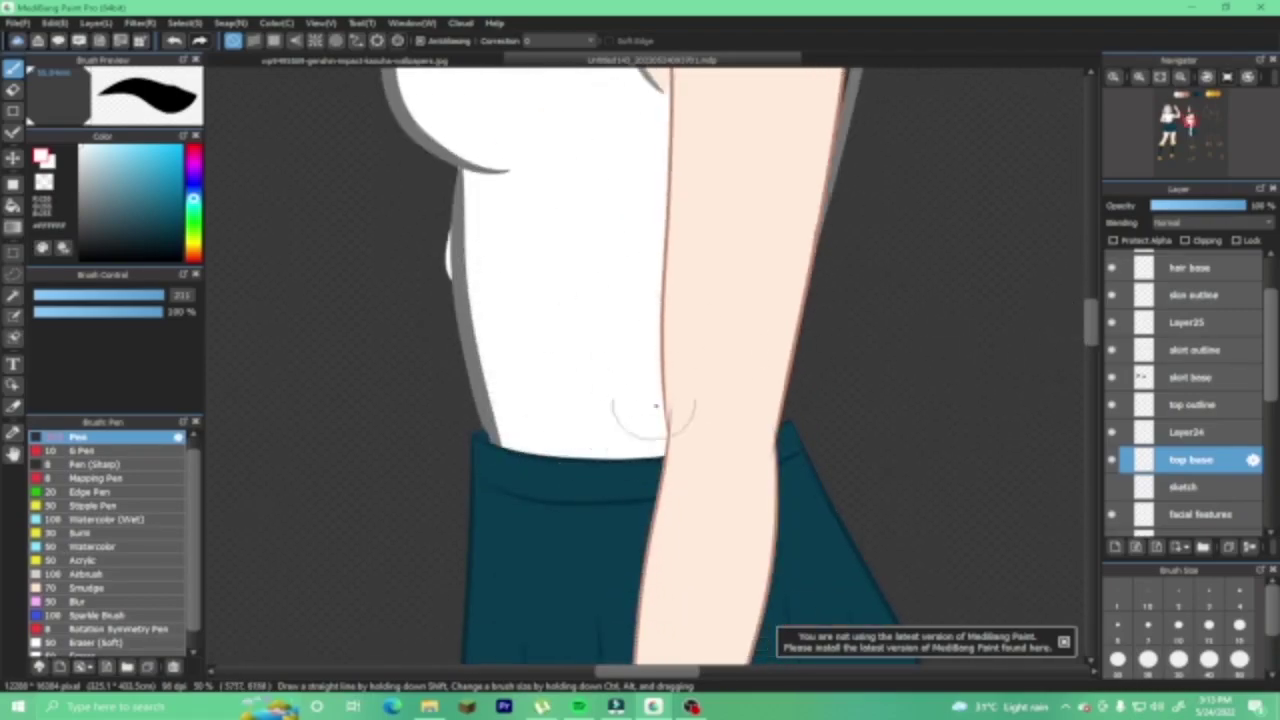
pyautogui.press('e')
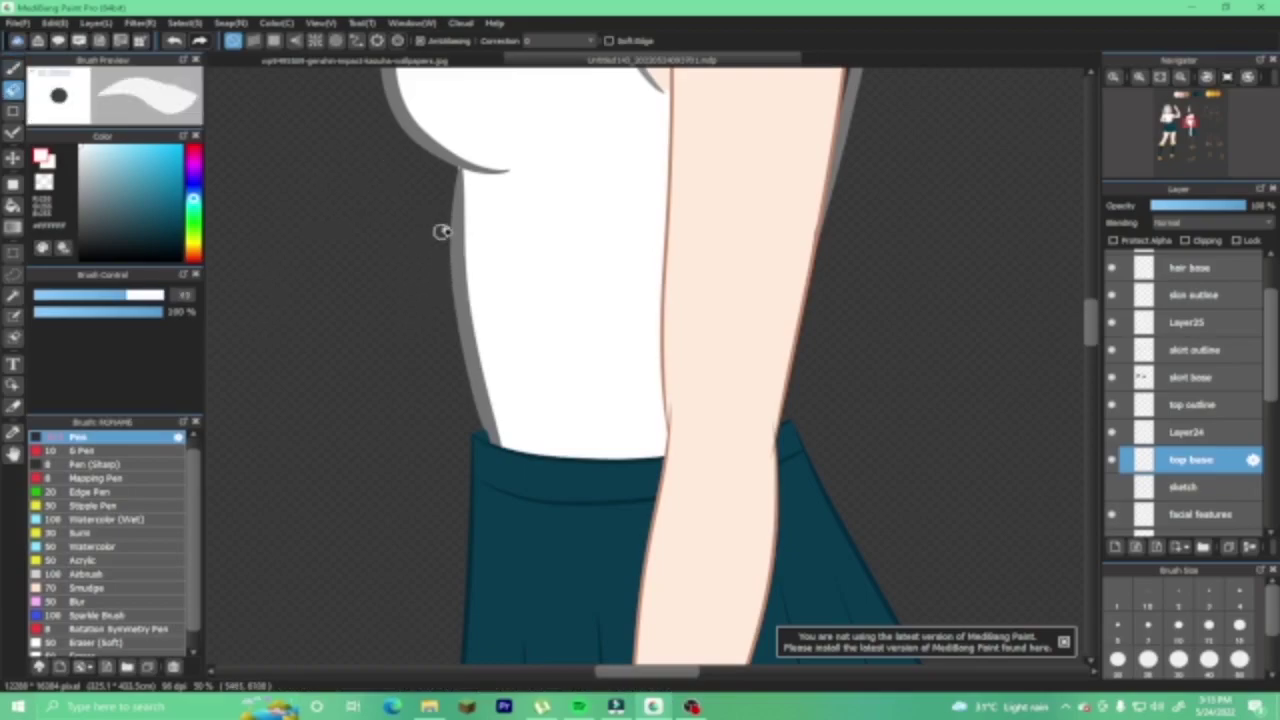
pyautogui.press('b')
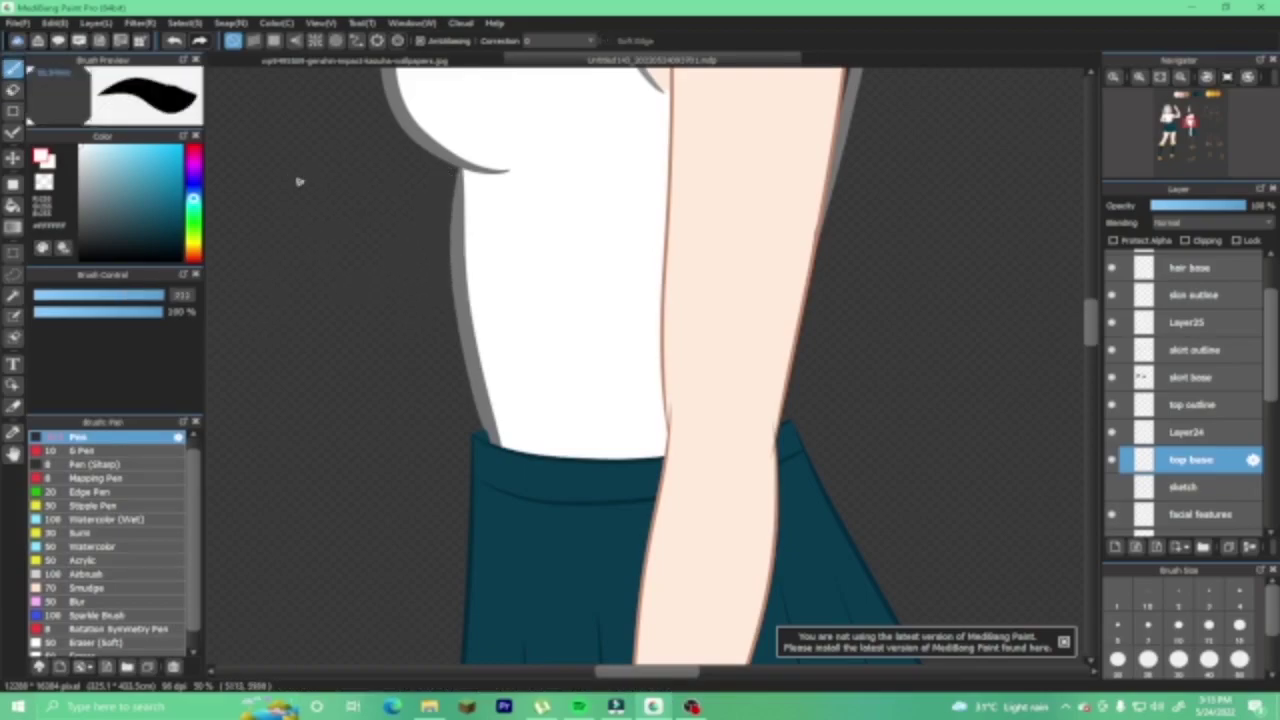
# Paint the narrow strip of the top behind the arm white and erase the spill beyond the back outline.
pyautogui.moveTo(1090, 332); pyautogui.dragTo(1090, 296)
pyautogui.moveTo(820, 108)
pyautogui.mouseDown()
pyautogui.moveTo(855, 233)
pyautogui.moveTo(850, 215)
pyautogui.moveTo(853, 342)
pyautogui.moveTo(848, 322)
pyautogui.moveTo(838, 424)
pyautogui.mouseUp()
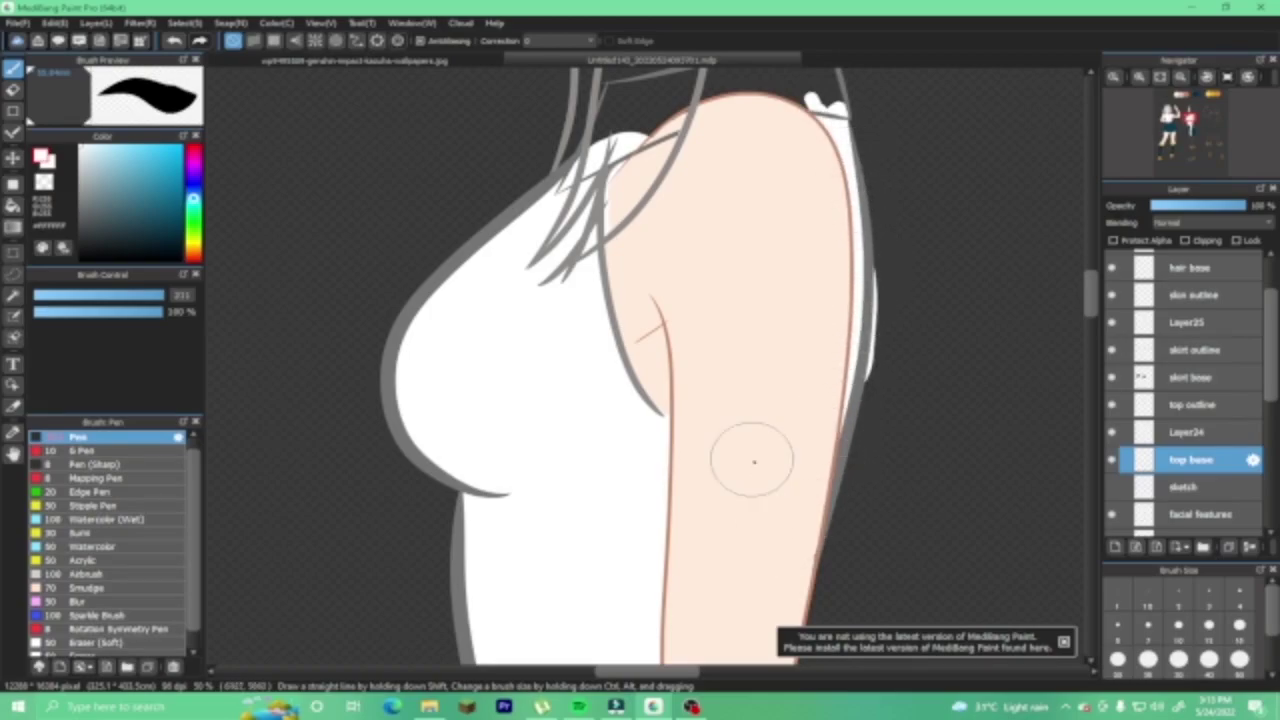
pyautogui.press('e')
pyautogui.moveTo(882, 280); pyautogui.dragTo(882, 300)
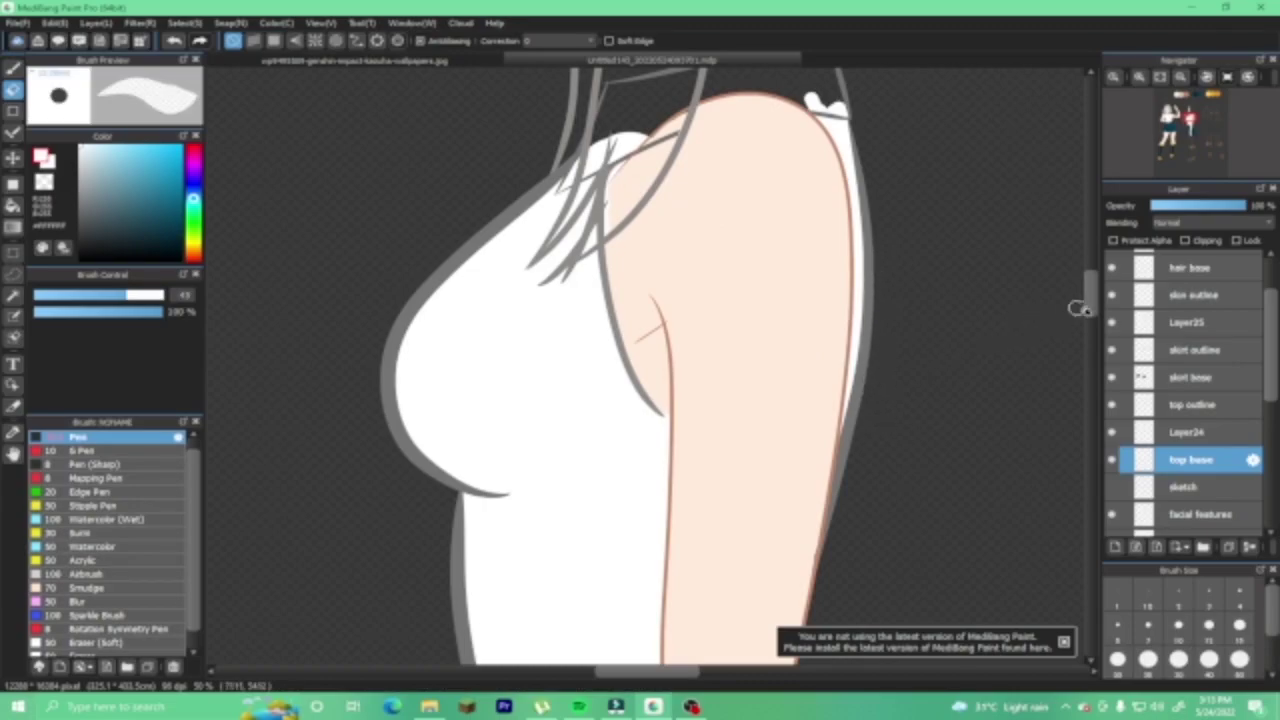
# Fill the top's upper back above the shoulder with white up to the sloped neckline, trimming the overshoot at the rear corner.
pyautogui.scroll(3, 568, 442)
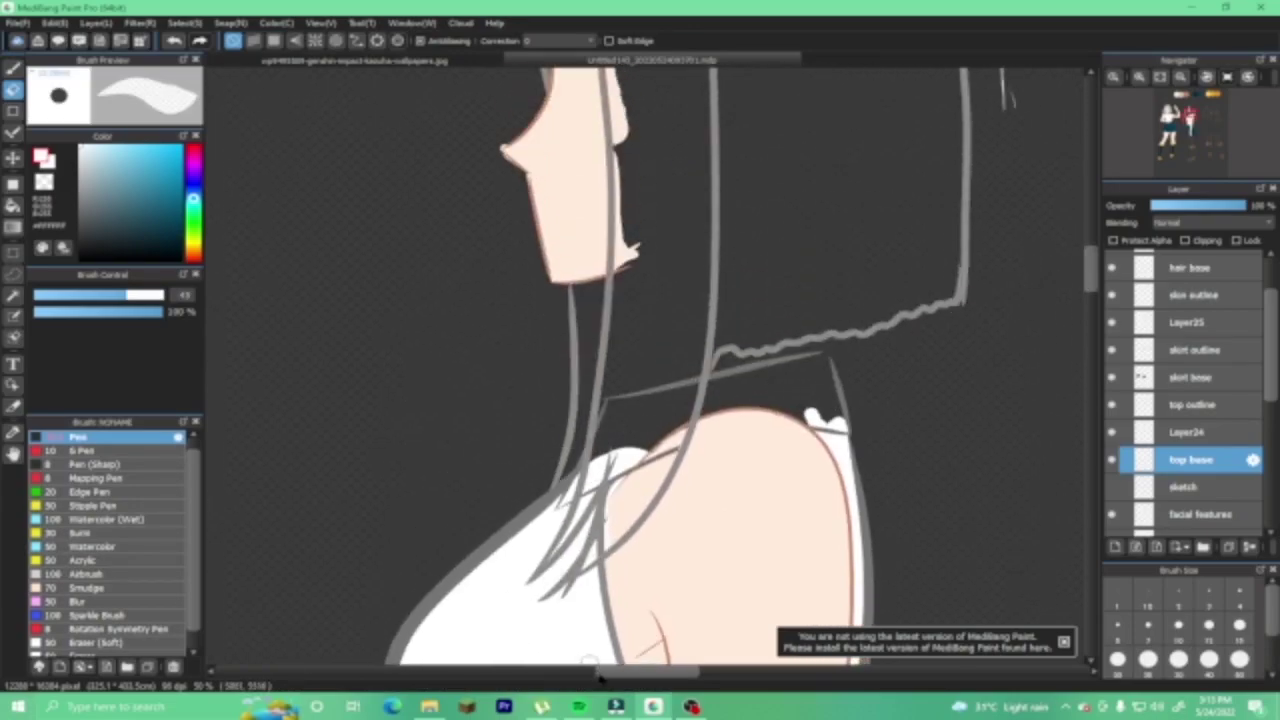
pyautogui.moveTo(600, 678); pyautogui.dragTo(613, 678)
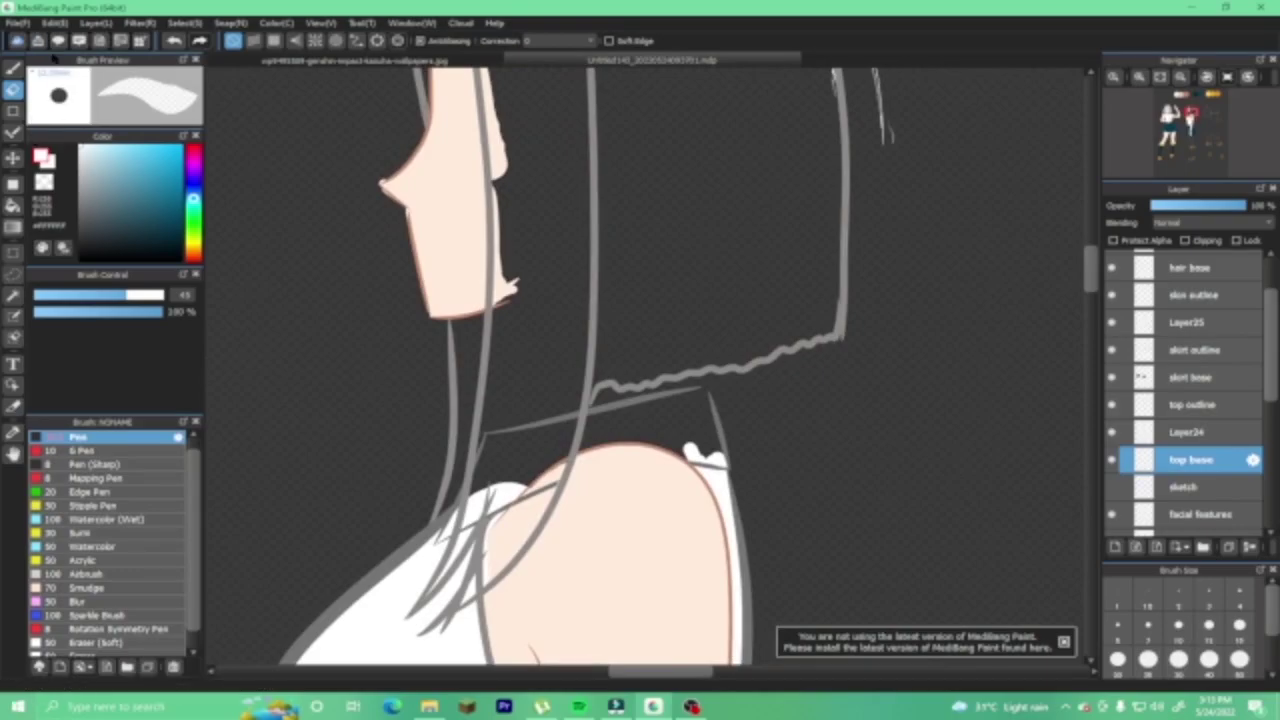
pyautogui.click(13, 68)
pyautogui.moveTo(640, 425)
pyautogui.mouseDown()
pyautogui.moveTo(545, 455)
pyautogui.moveTo(597, 460)
pyautogui.moveTo(600, 430)
pyautogui.moveTo(705, 420)
pyautogui.moveTo(628, 452)
pyautogui.moveTo(684, 428)
pyautogui.moveTo(681, 470)
pyautogui.mouseUp()
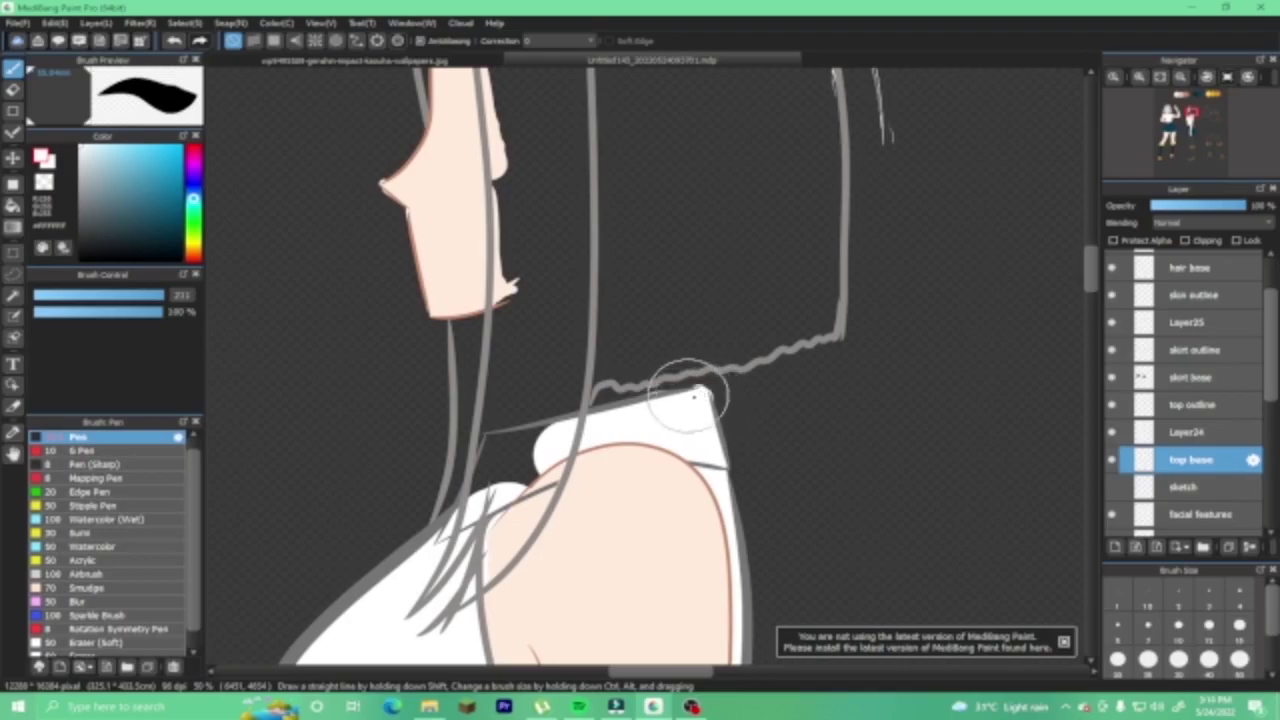
pyautogui.press('e')
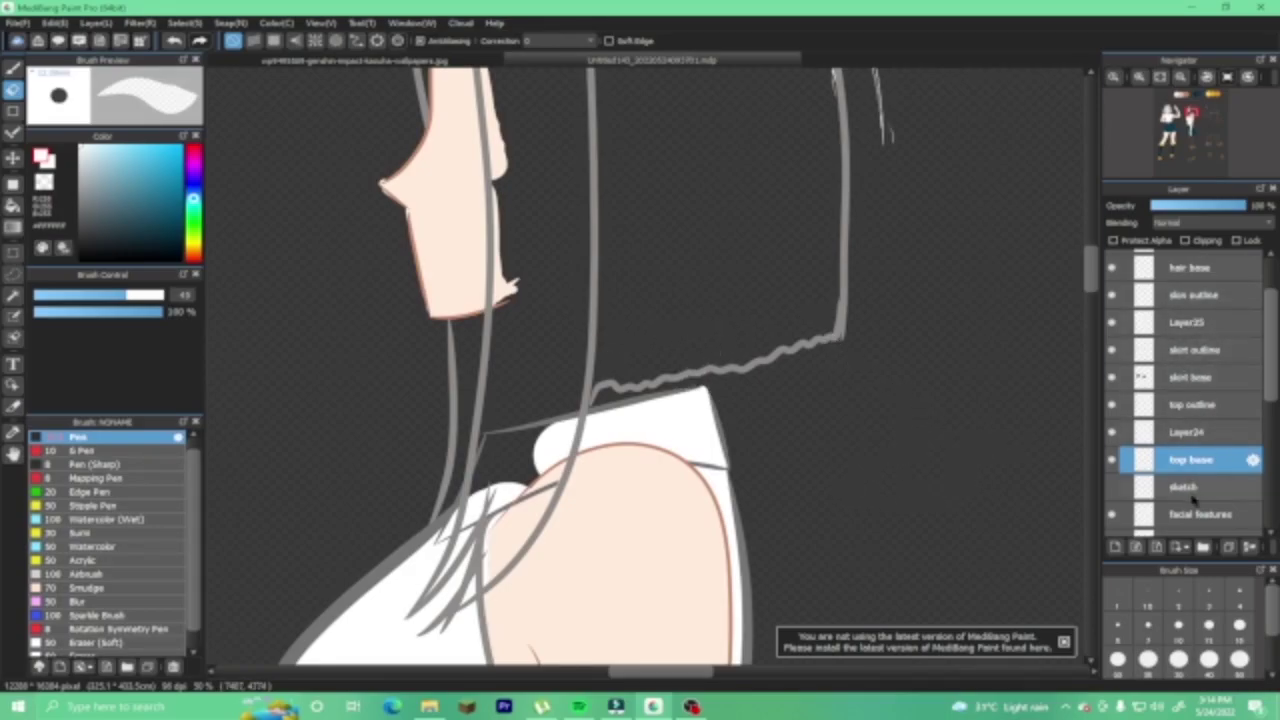
# Select the hair base layer and sample the light grey of the front view's hair as the brush colour.
pyautogui.moveTo(1273, 396); pyautogui.dragTo(1273, 486)
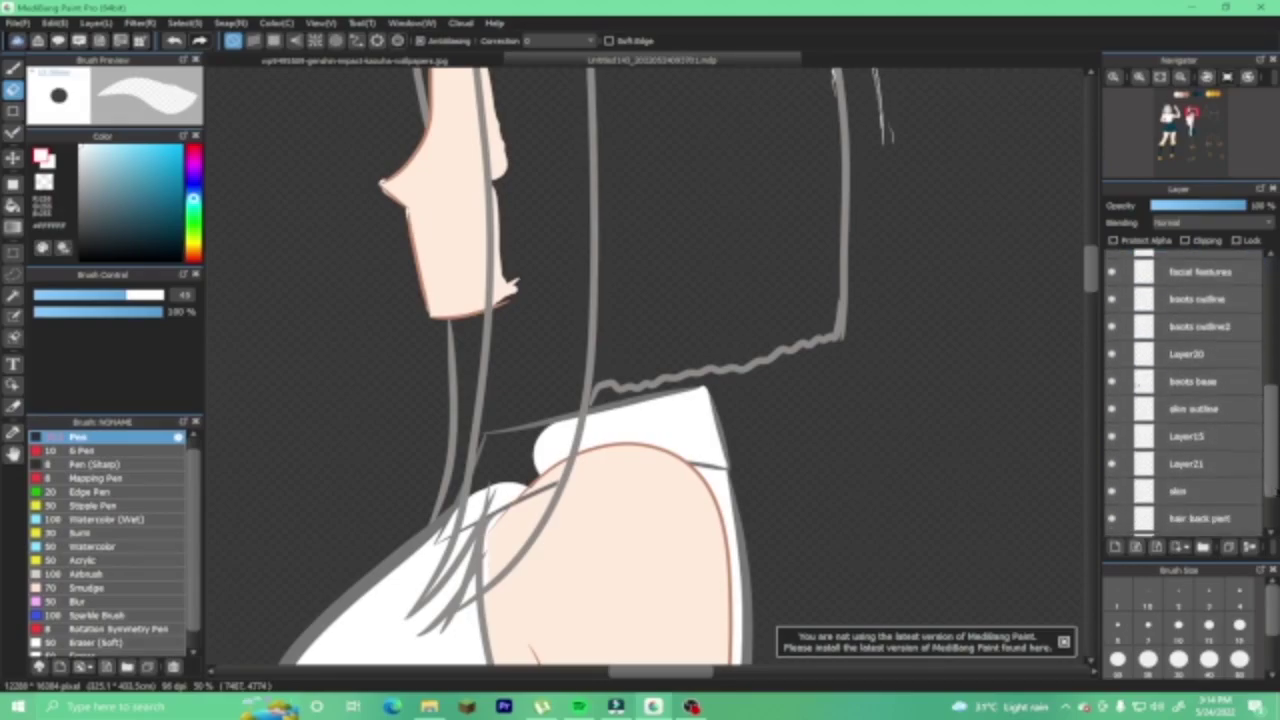
pyautogui.moveTo(1265, 425); pyautogui.dragTo(1252, 265)
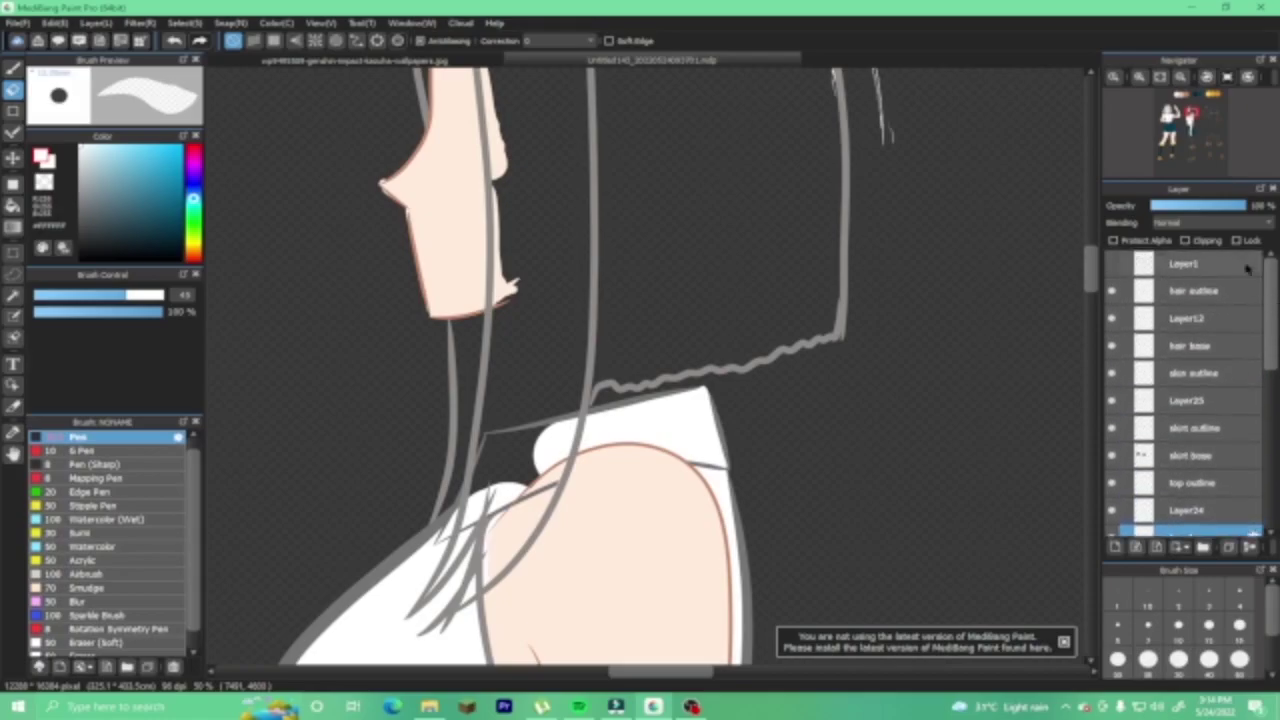
pyautogui.click(1204, 291)
pyautogui.click(1216, 343)
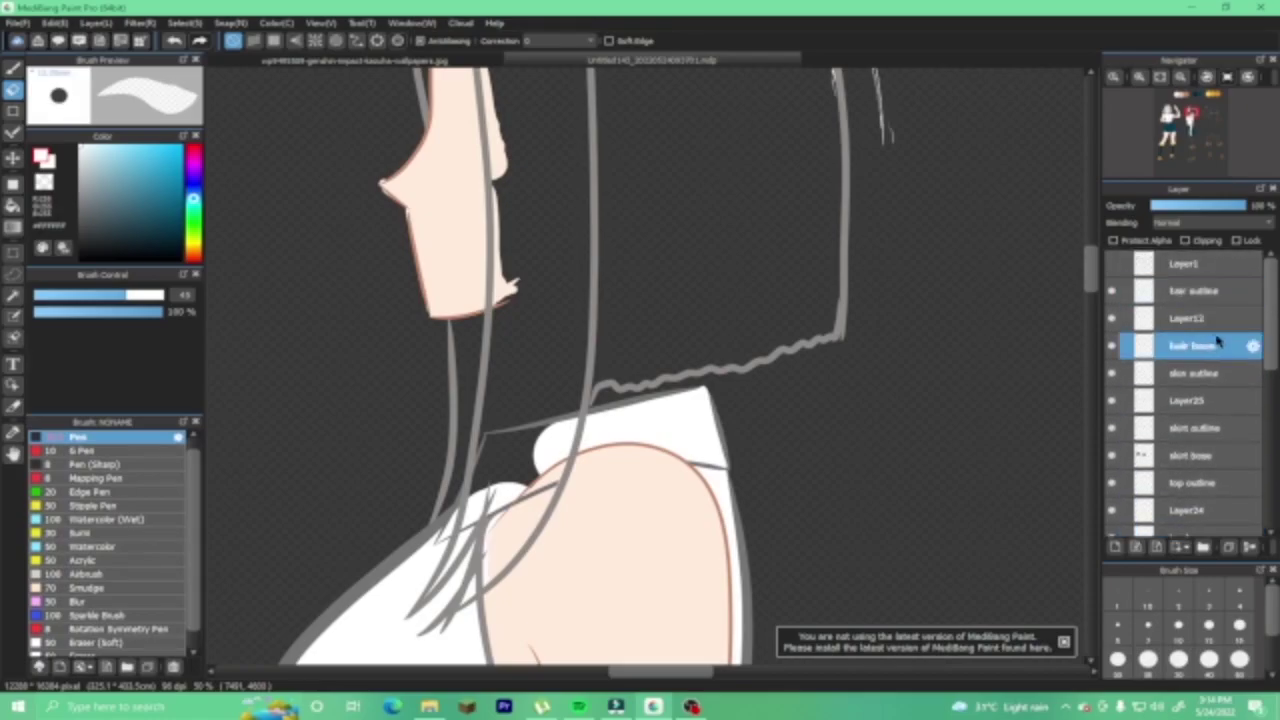
pyautogui.hscroll(-5, 560, 520)
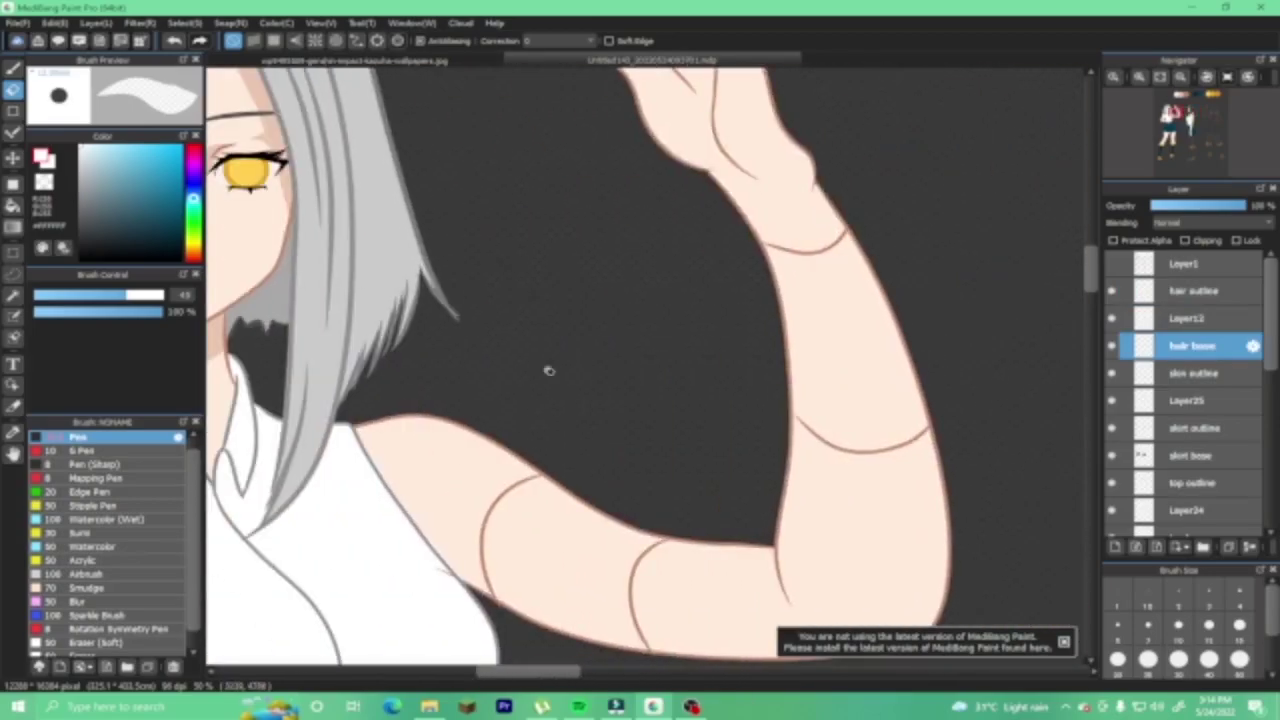
pyautogui.keyDown('alt'); pyautogui.click(508, 403); pyautogui.keyUp('alt')
pyautogui.moveTo(524, 665); pyautogui.dragTo(647, 651)
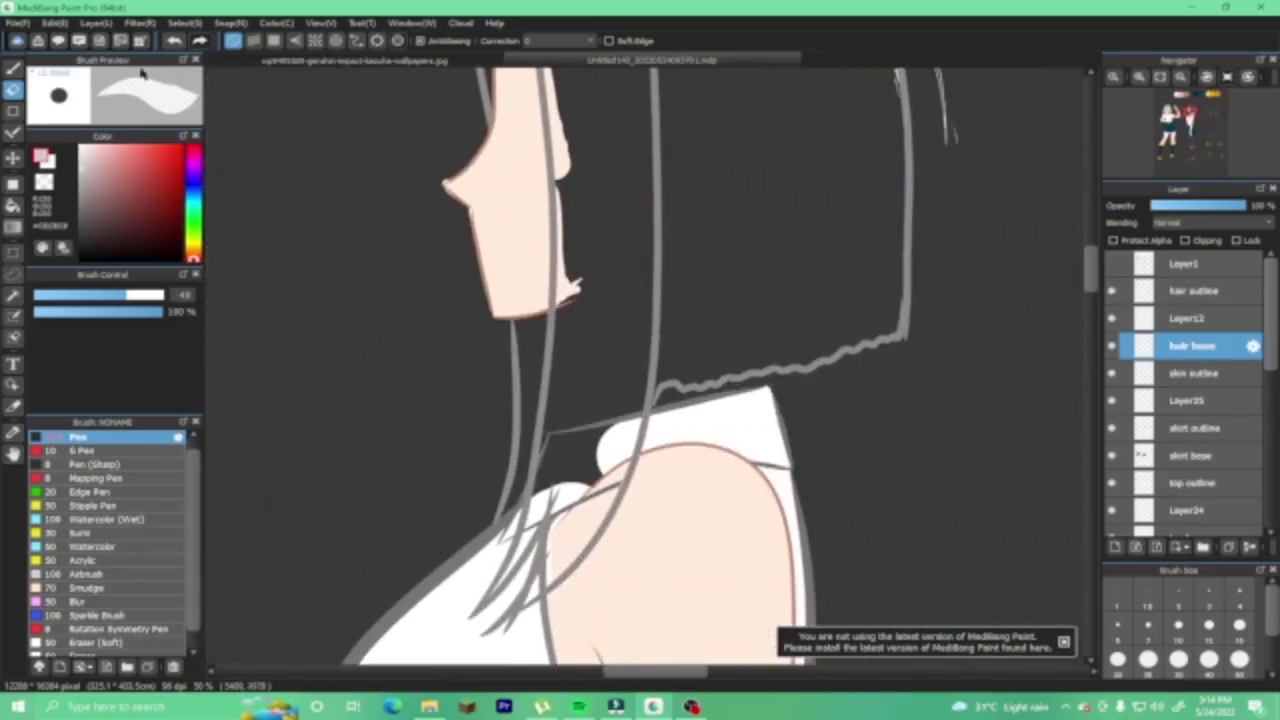
# Fill the long side lock of the side-view hair with light grey down to its pointed ends over the shoulder.
pyautogui.press('b')
pyautogui.moveTo(623, 297)
pyautogui.mouseDown()
pyautogui.moveTo(652, 165)
pyautogui.moveTo(600, 280)
pyautogui.moveTo(598, 170)
pyautogui.moveTo(585, 390)
pyautogui.moveTo(600, 430)
pyautogui.moveTo(614, 360)
pyautogui.moveTo(591, 432)
pyautogui.moveTo(530, 485)
pyautogui.moveTo(562, 480)
pyautogui.moveTo(522, 482)
pyautogui.moveTo(512, 500)
pyautogui.moveTo(510, 518)
pyautogui.moveTo(529, 523)
pyautogui.mouseUp()
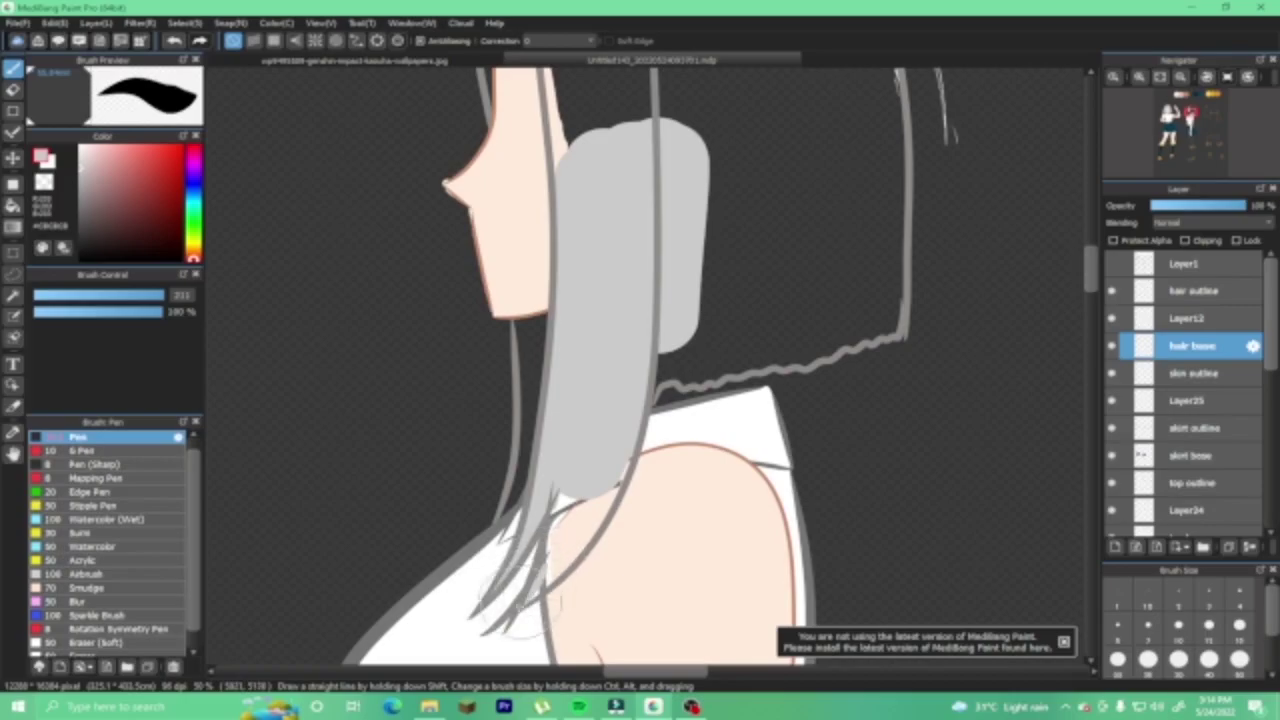
pyautogui.moveTo(535, 593); pyautogui.dragTo(550, 577)
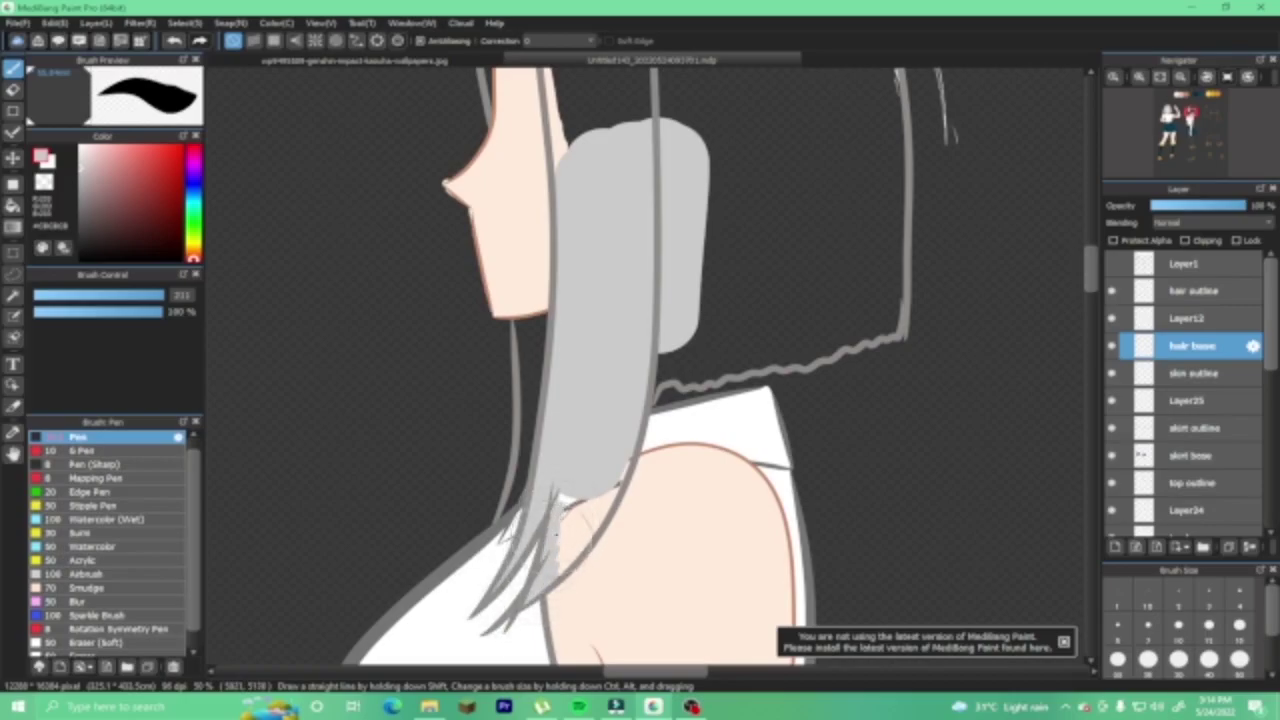
pyautogui.moveTo(578, 555); pyautogui.dragTo(588, 498)
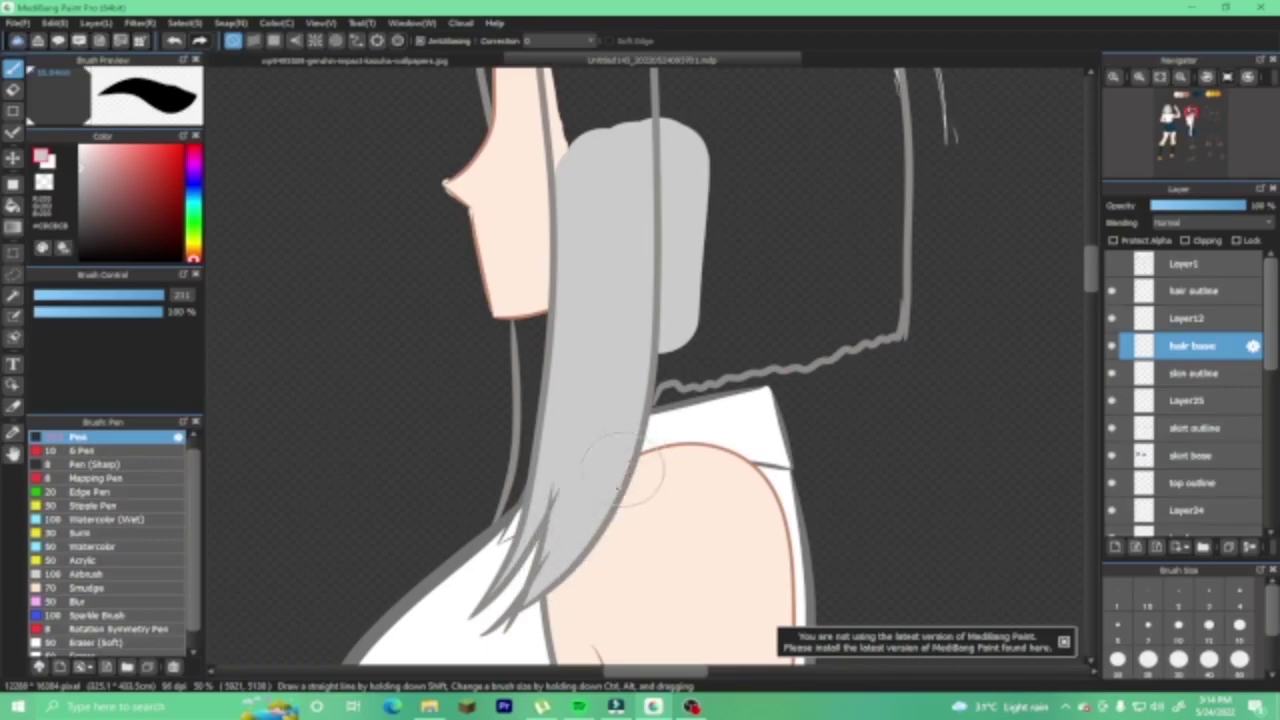
# Fill the rear section of the side-view hair with light grey from its jagged hem up towards the crown.
pyautogui.moveTo(770, 320)
pyautogui.mouseDown()
pyautogui.moveTo(675, 322)
pyautogui.moveTo(697, 277)
pyautogui.moveTo(683, 231)
pyautogui.moveTo(598, 152)
pyautogui.moveTo(741, 225)
pyautogui.moveTo(727, 306)
pyautogui.moveTo(664, 345)
pyautogui.mouseUp()
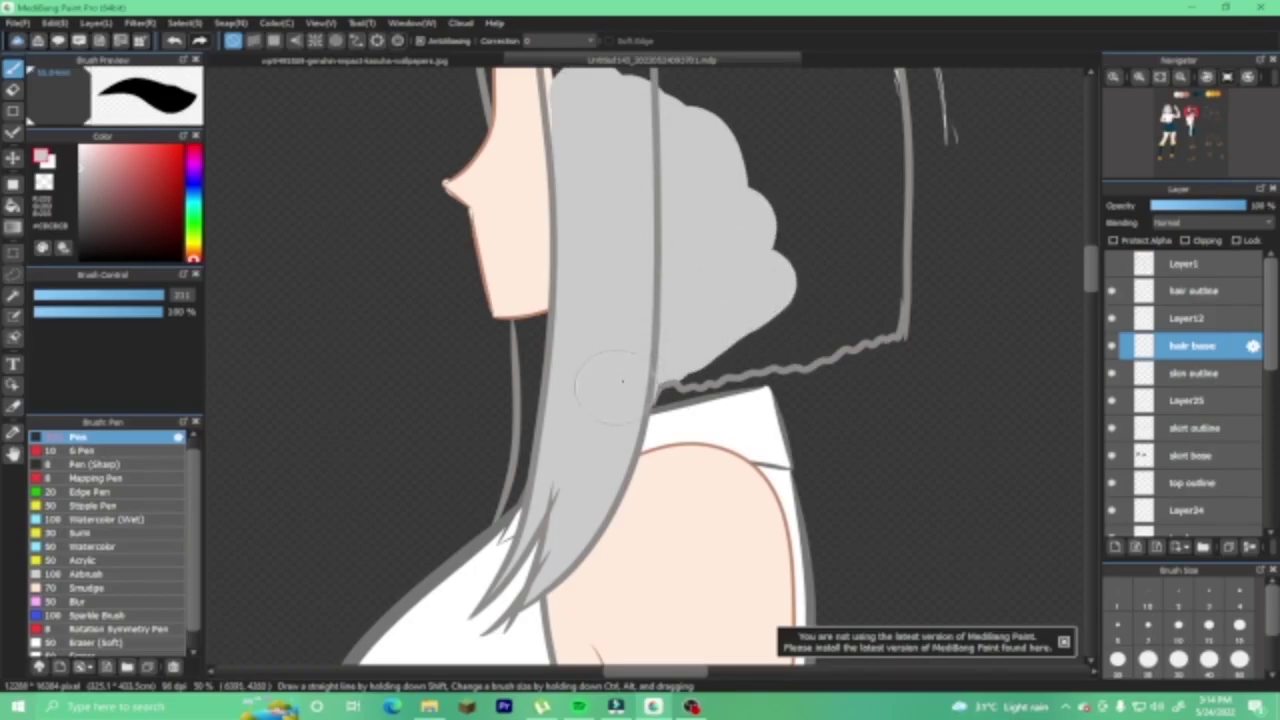
pyautogui.moveTo(685, 350)
pyautogui.mouseDown()
pyautogui.moveTo(872, 309)
pyautogui.moveTo(875, 193)
pyautogui.moveTo(868, 173)
pyautogui.moveTo(836, 197)
pyautogui.moveTo(802, 130)
pyautogui.mouseUp()
pyautogui.scroll(3, 1060, 314)
pyautogui.moveTo(774, 186)
pyautogui.mouseDown()
pyautogui.moveTo(740, 165)
pyautogui.moveTo(685, 175)
pyautogui.mouseUp()
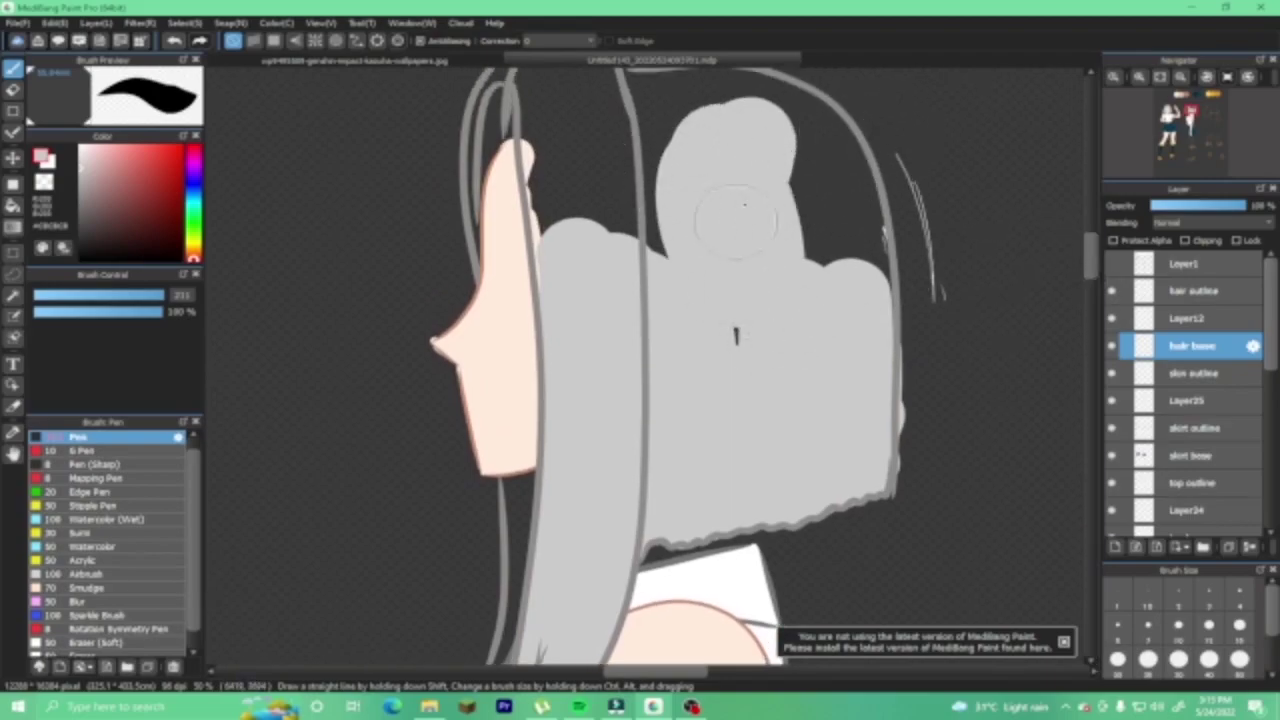
pyautogui.moveTo(740, 232)
pyautogui.mouseDown()
pyautogui.moveTo(687, 178)
pyautogui.moveTo(610, 200)
pyautogui.moveTo(582, 188)
pyautogui.moveTo(577, 205)
pyautogui.moveTo(560, 165)
pyautogui.mouseUp()
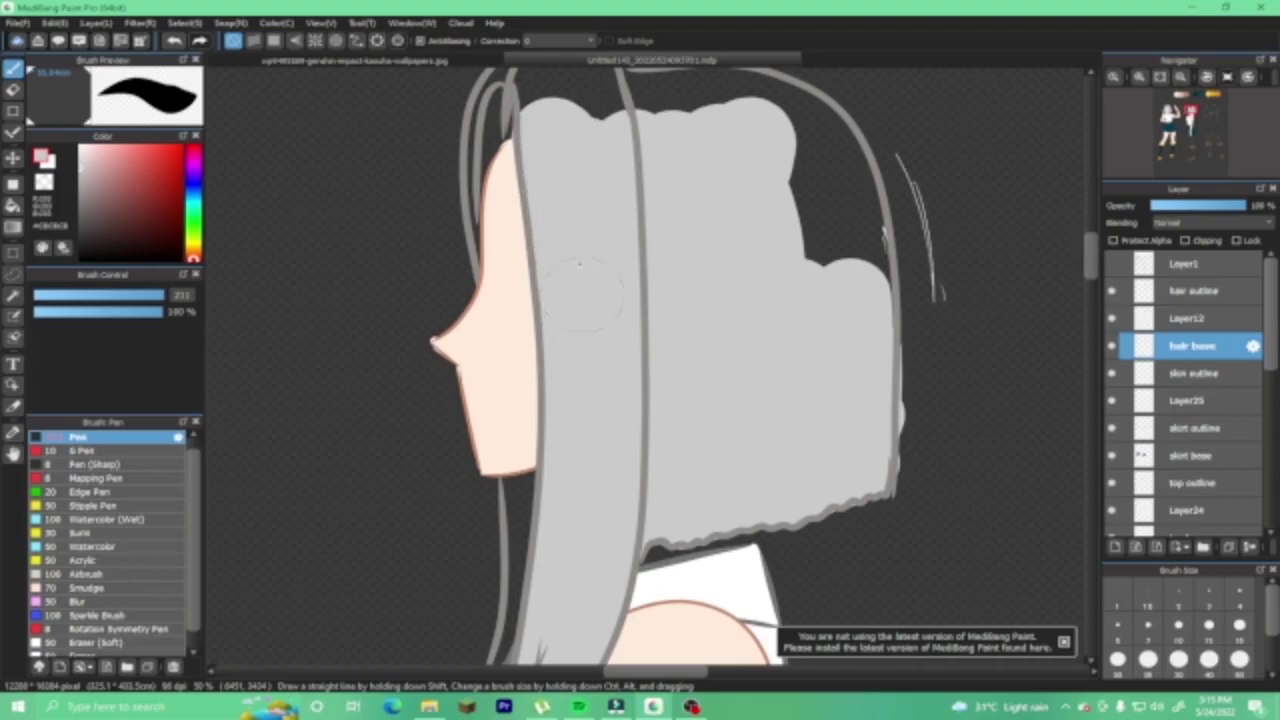
pyautogui.moveTo(657, 222)
pyautogui.mouseDown()
pyautogui.moveTo(830, 180)
pyautogui.moveTo(865, 200)
pyautogui.moveTo(885, 240)
pyautogui.moveTo(852, 285)
pyautogui.mouseUp()
# Fill the crown of the side-view hair with light grey and erase the spill outside the top and rear outlines.
pyautogui.scroll(5, 903, 409)
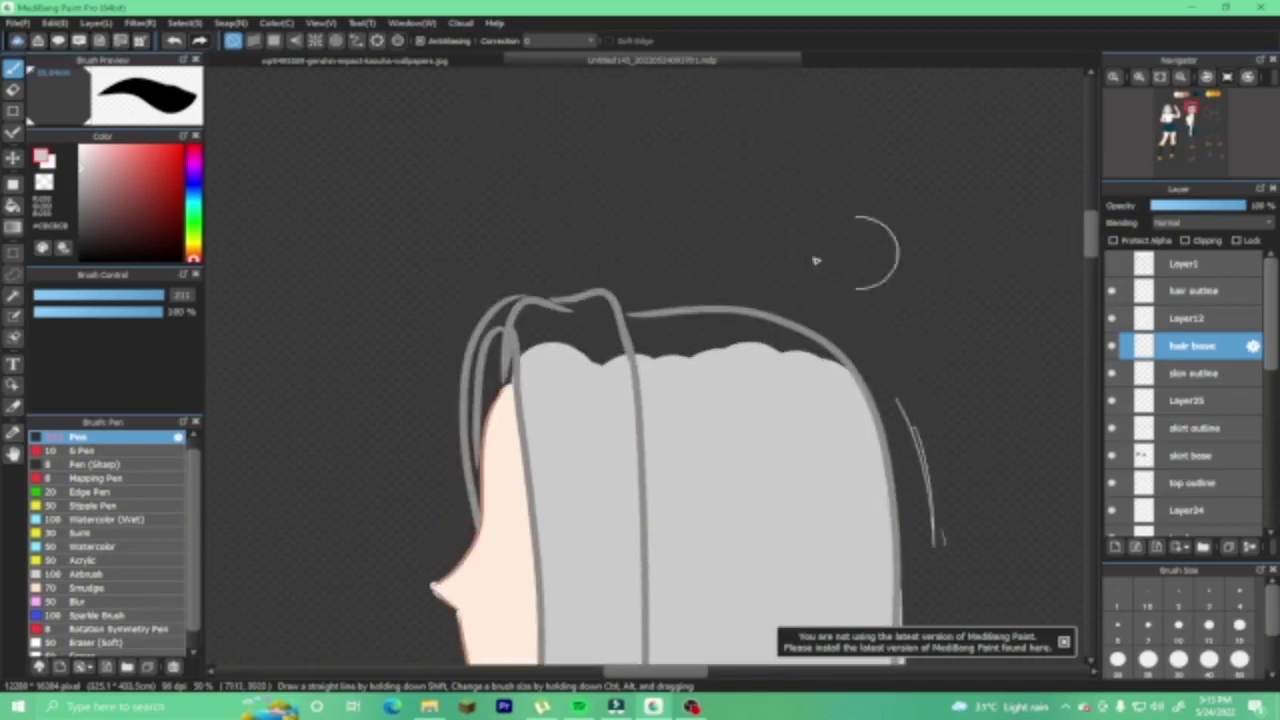
pyautogui.moveTo(590, 374)
pyautogui.mouseDown()
pyautogui.moveTo(553, 335)
pyautogui.moveTo(592, 334)
pyautogui.moveTo(600, 354)
pyautogui.moveTo(732, 350)
pyautogui.moveTo(691, 353)
pyautogui.mouseUp()
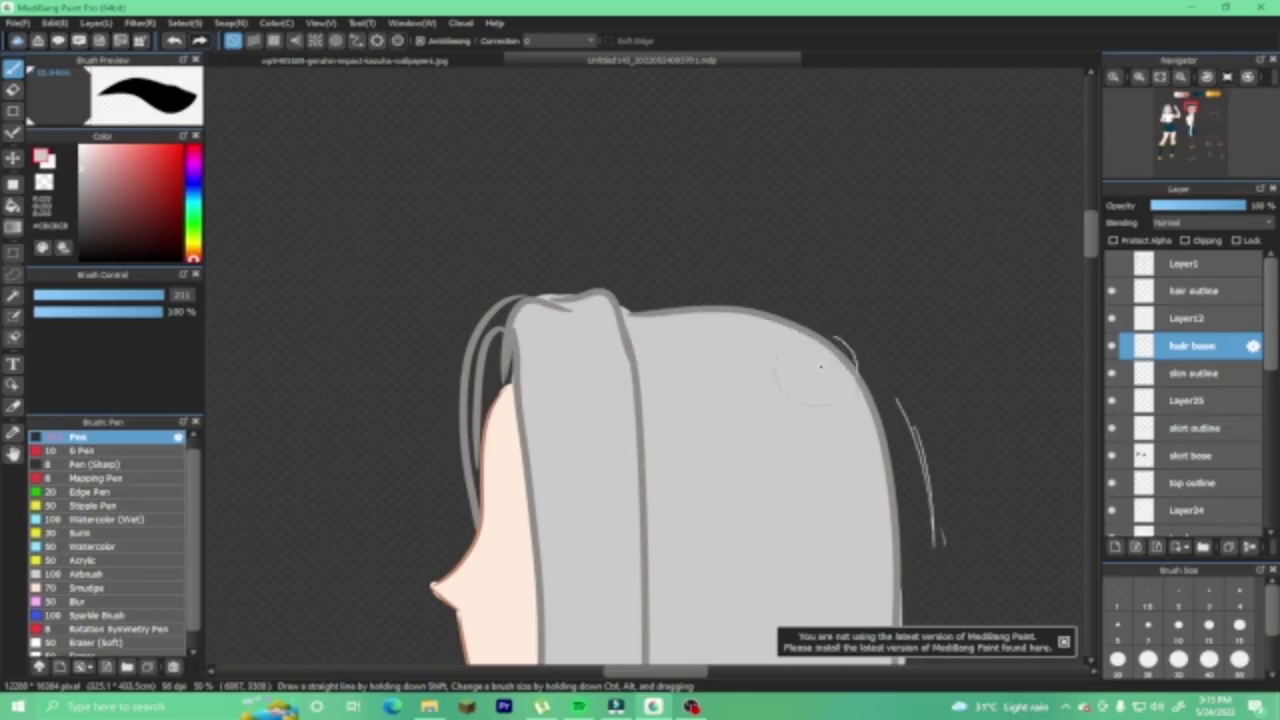
pyautogui.press('e')
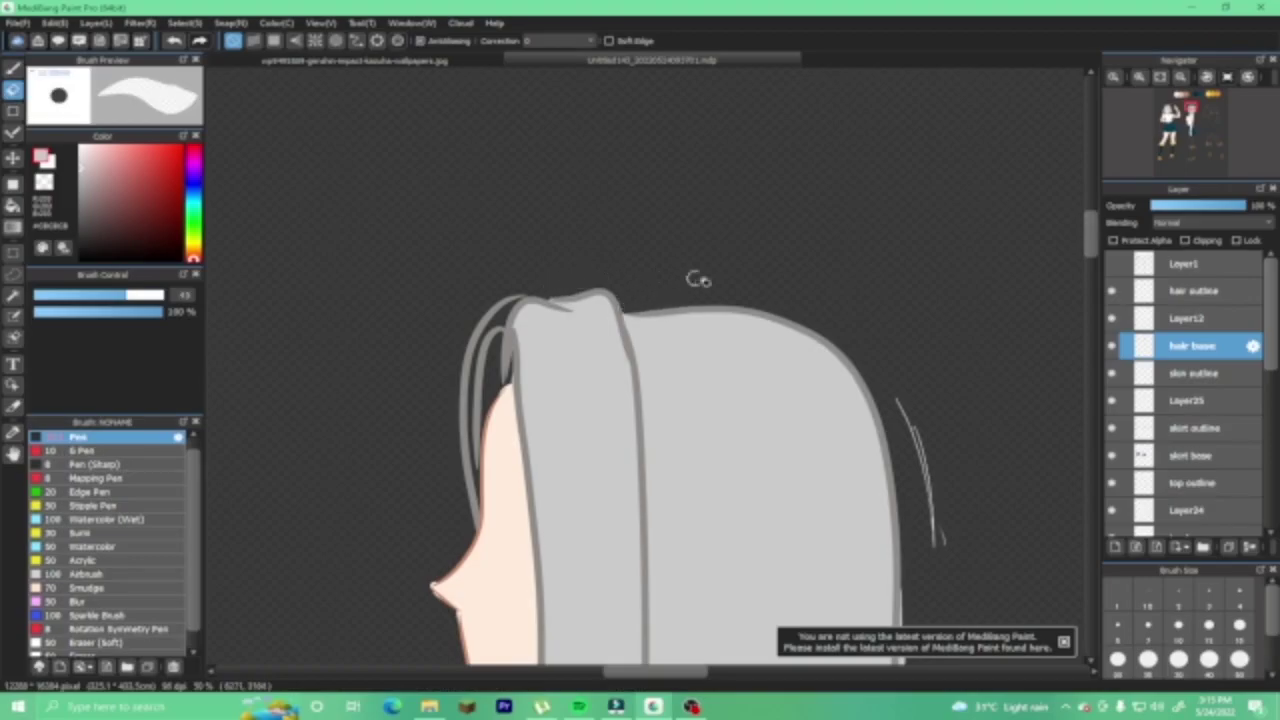
pyautogui.moveTo(1097, 242); pyautogui.dragTo(1097, 262)
pyautogui.moveTo(914, 306)
pyautogui.mouseDown()
pyautogui.moveTo(910, 392)
pyautogui.moveTo(905, 339)
pyautogui.moveTo(906, 373)
pyautogui.mouseUp()
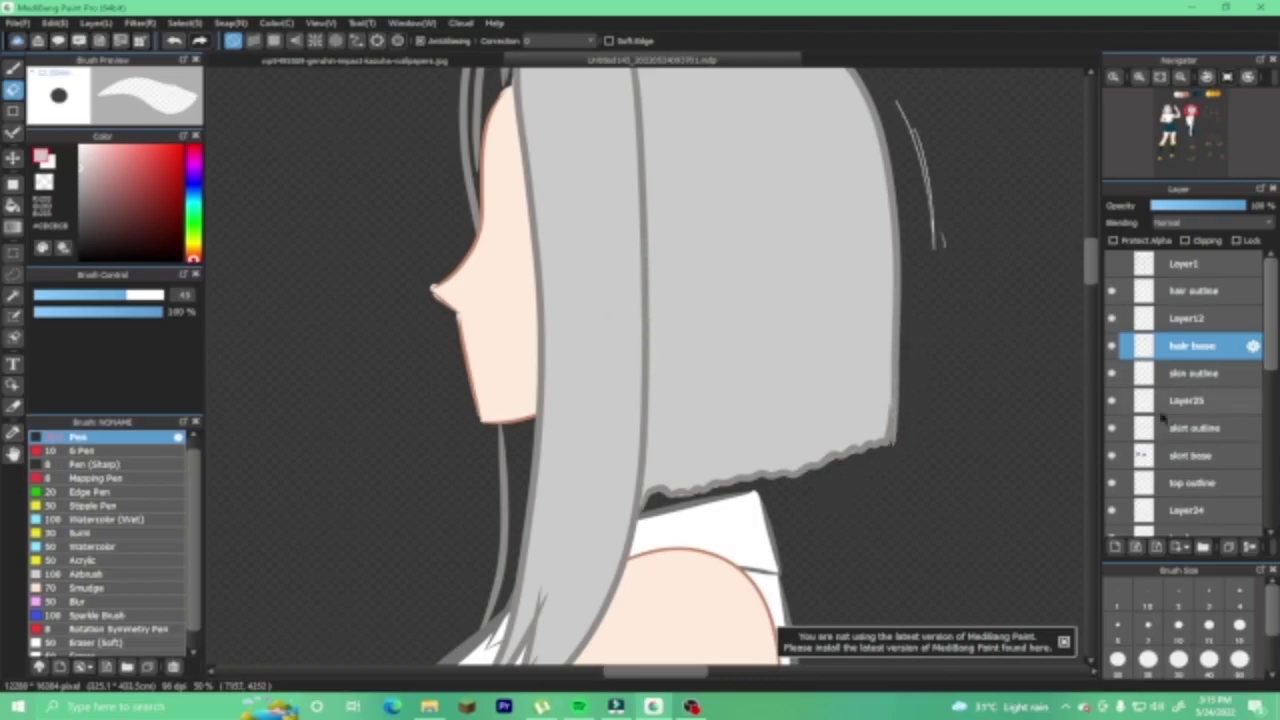
# Select the hair back part layer and sample the darker grey of the front view's back hair as the brush colour.
pyautogui.scroll(-10, 1190, 420)
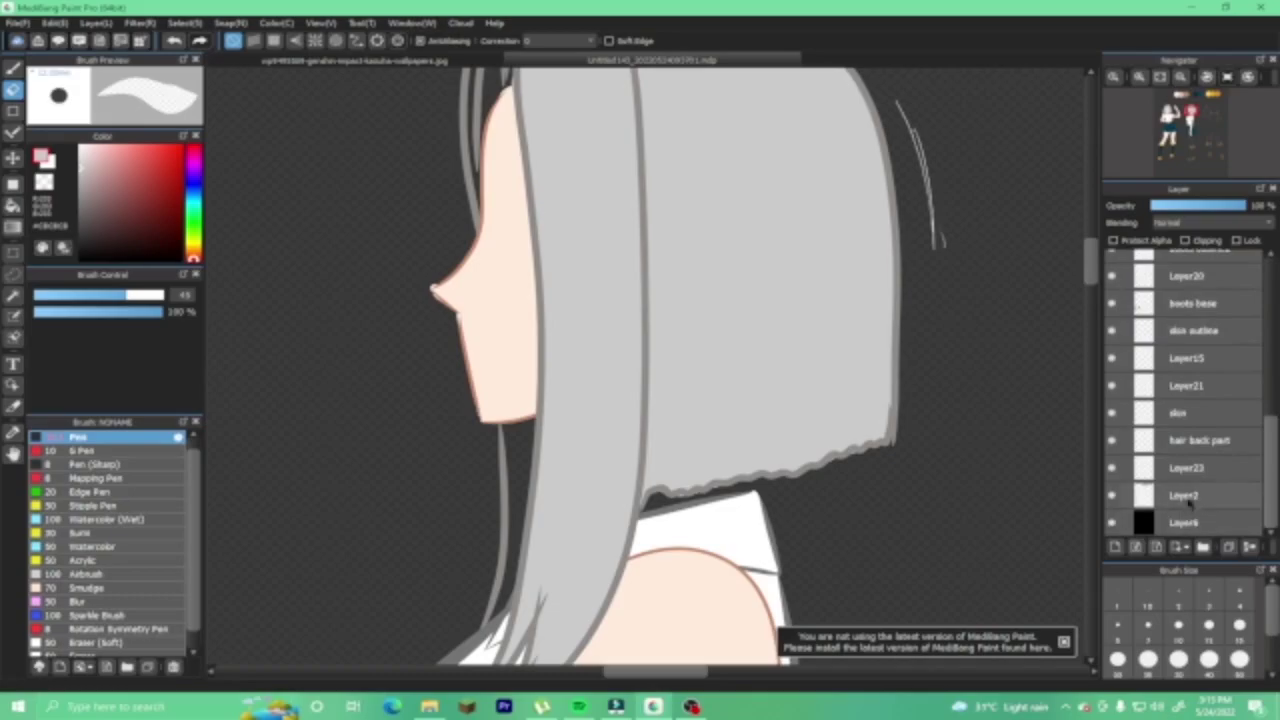
pyautogui.click(1190, 442)
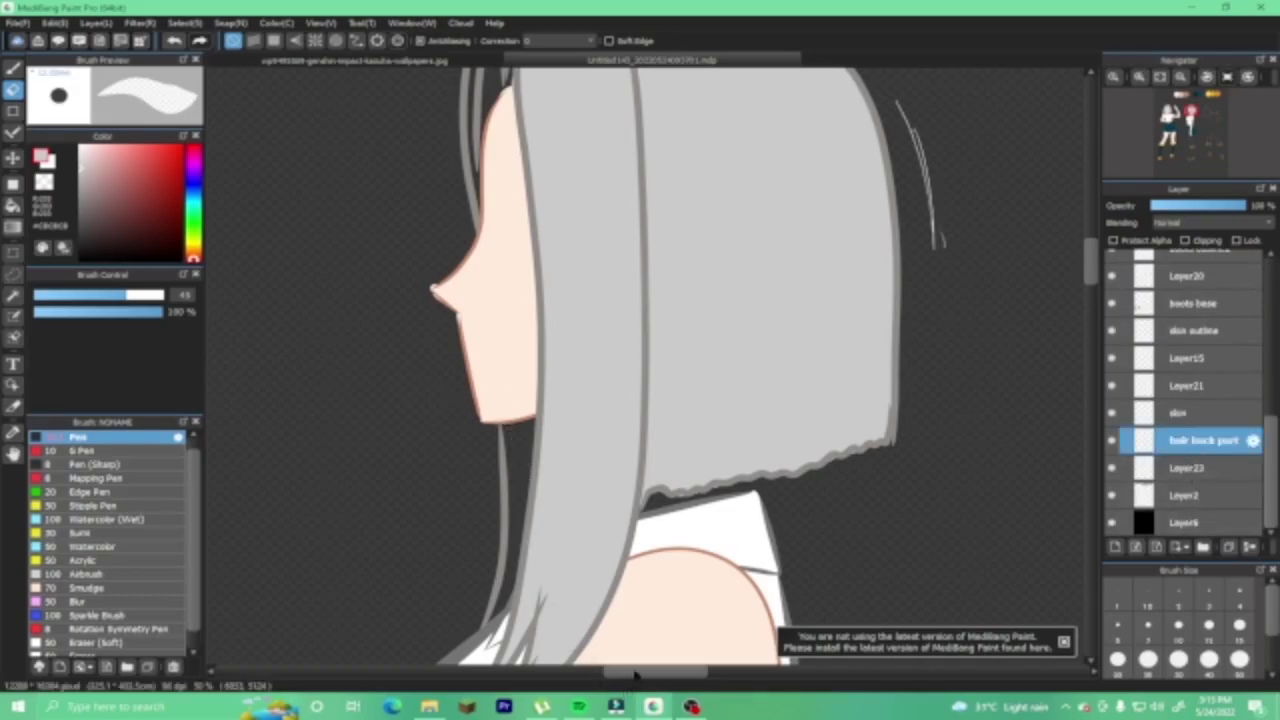
pyautogui.moveTo(634, 676); pyautogui.dragTo(540, 676)
pyautogui.hscroll(-8, 575, 642)
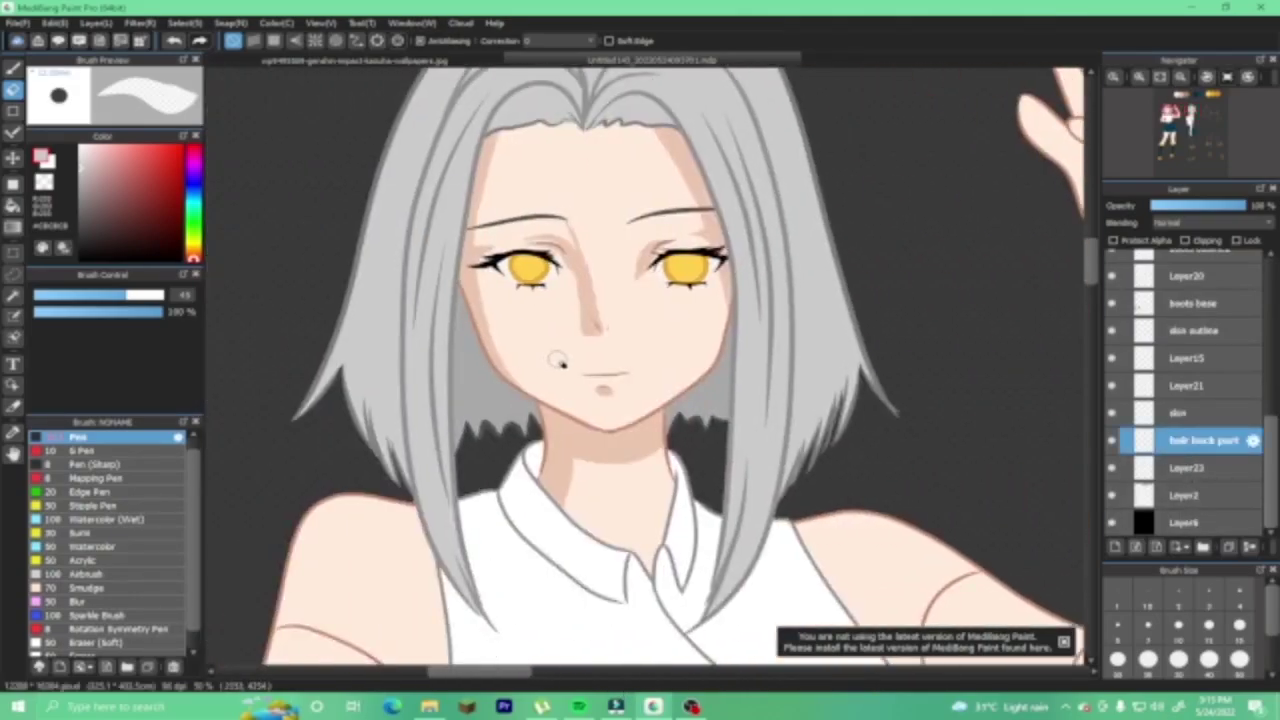
pyautogui.hscroll(8, 553, 673)
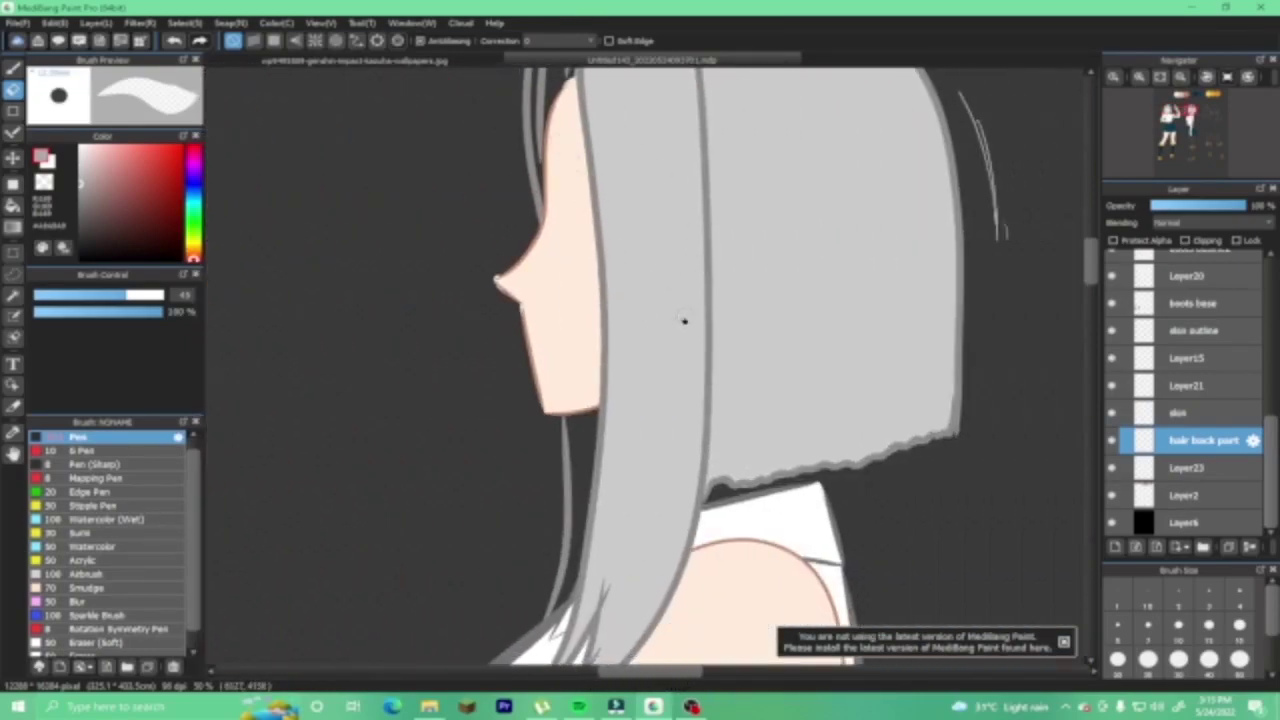
# Paint the far-side hair strand below the chin of the side-view figure in darker grey on Layer23.
pyautogui.press('b')
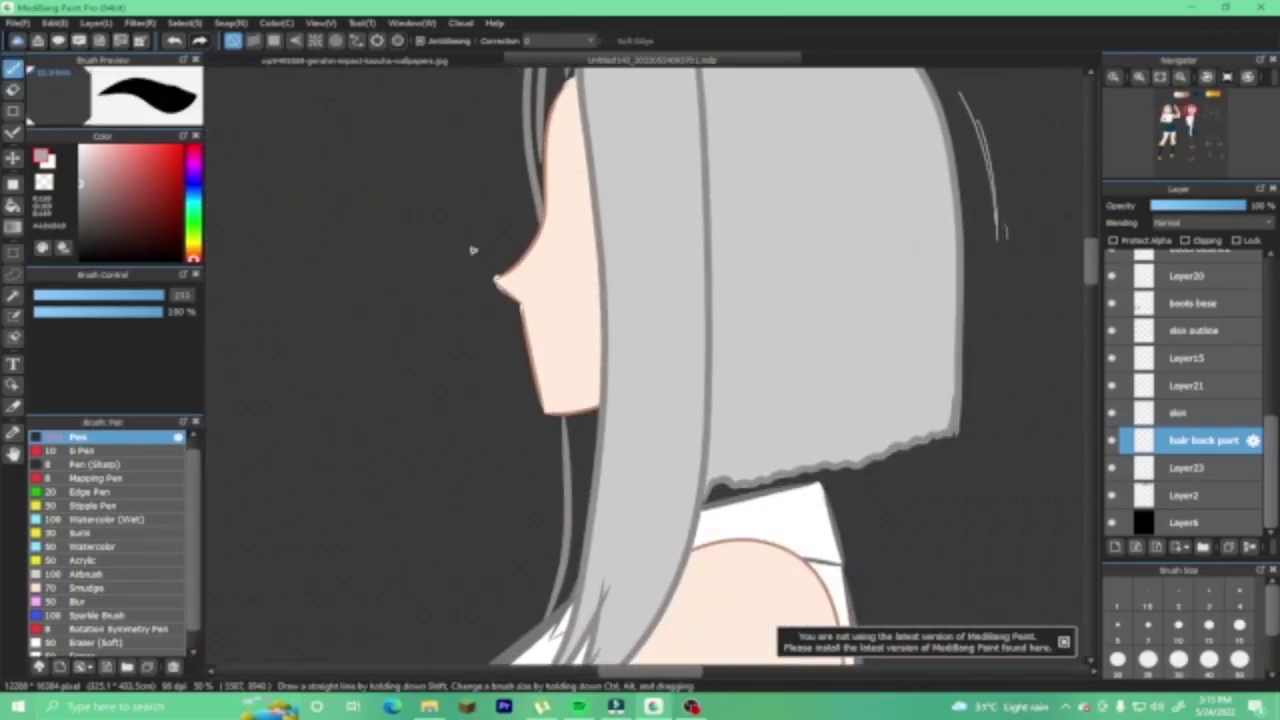
pyautogui.moveTo(595, 430); pyautogui.dragTo(575, 455)
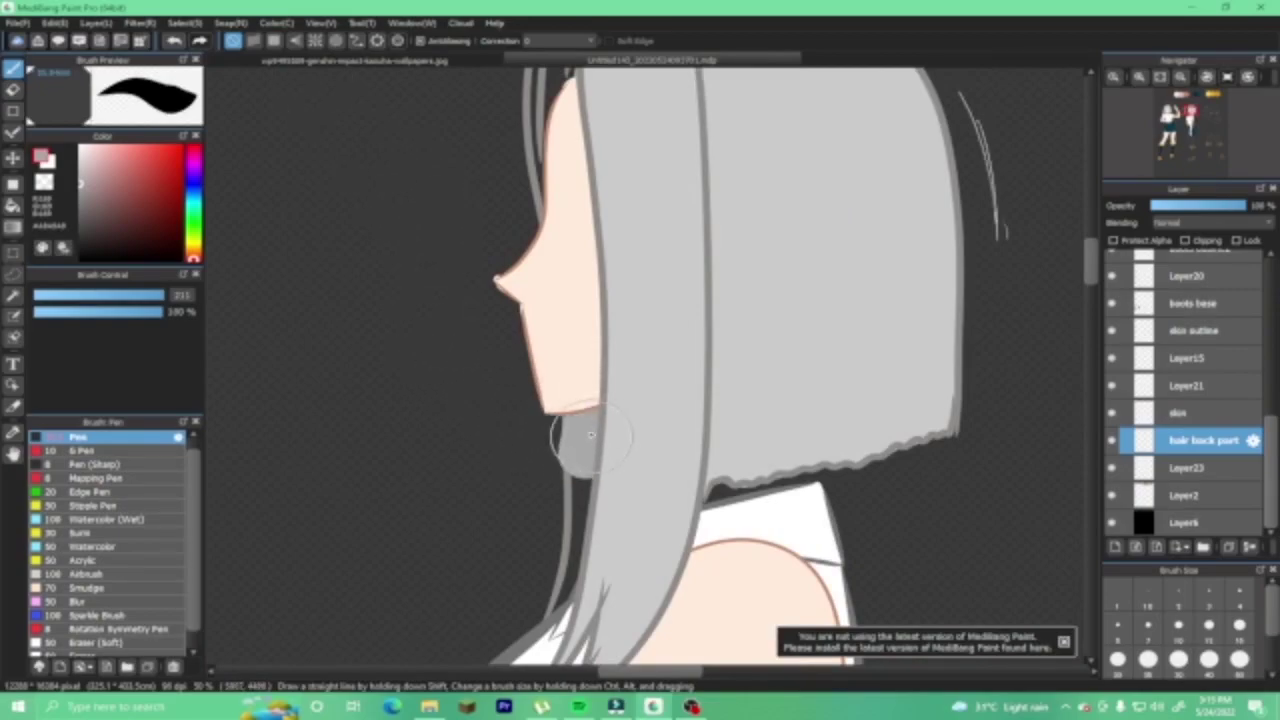
pyautogui.click(174, 40)
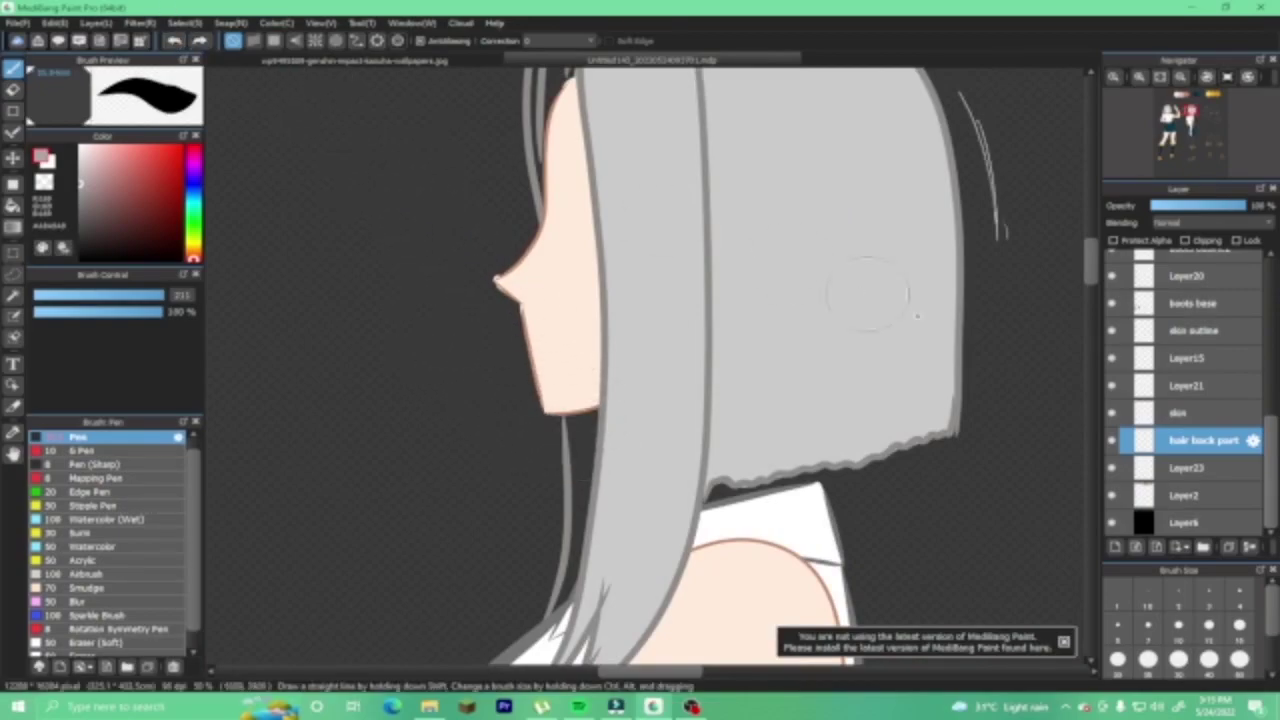
pyautogui.click(1210, 475)
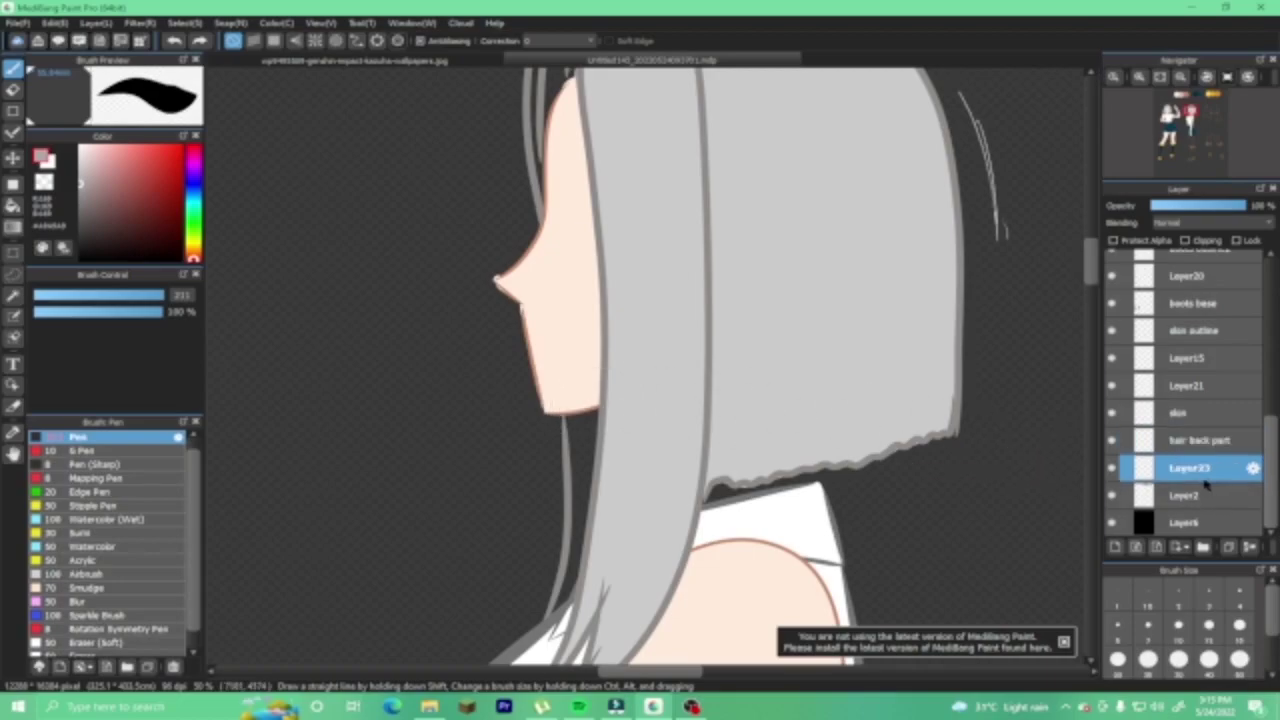
pyautogui.moveTo(548, 420)
pyautogui.mouseDown()
pyautogui.moveTo(580, 460)
pyautogui.moveTo(577, 428)
pyautogui.moveTo(548, 460)
pyautogui.moveTo(580, 490)
pyautogui.moveTo(552, 522)
pyautogui.moveTo(567, 588)
pyautogui.moveTo(534, 594)
pyautogui.moveTo(548, 545)
pyautogui.mouseUp()
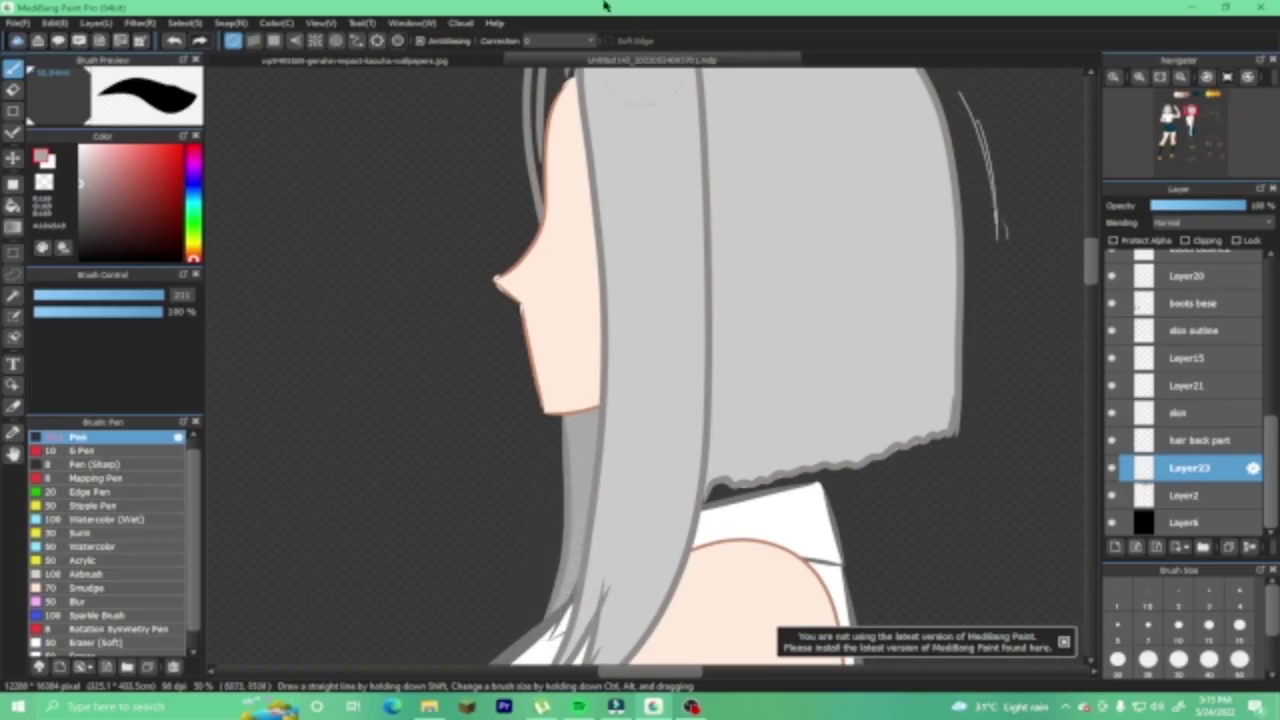
# Fill the far-side hair over the forehead with the same darker grey and touch up the strand below the chin.
pyautogui.scroll(3, 565, 172)
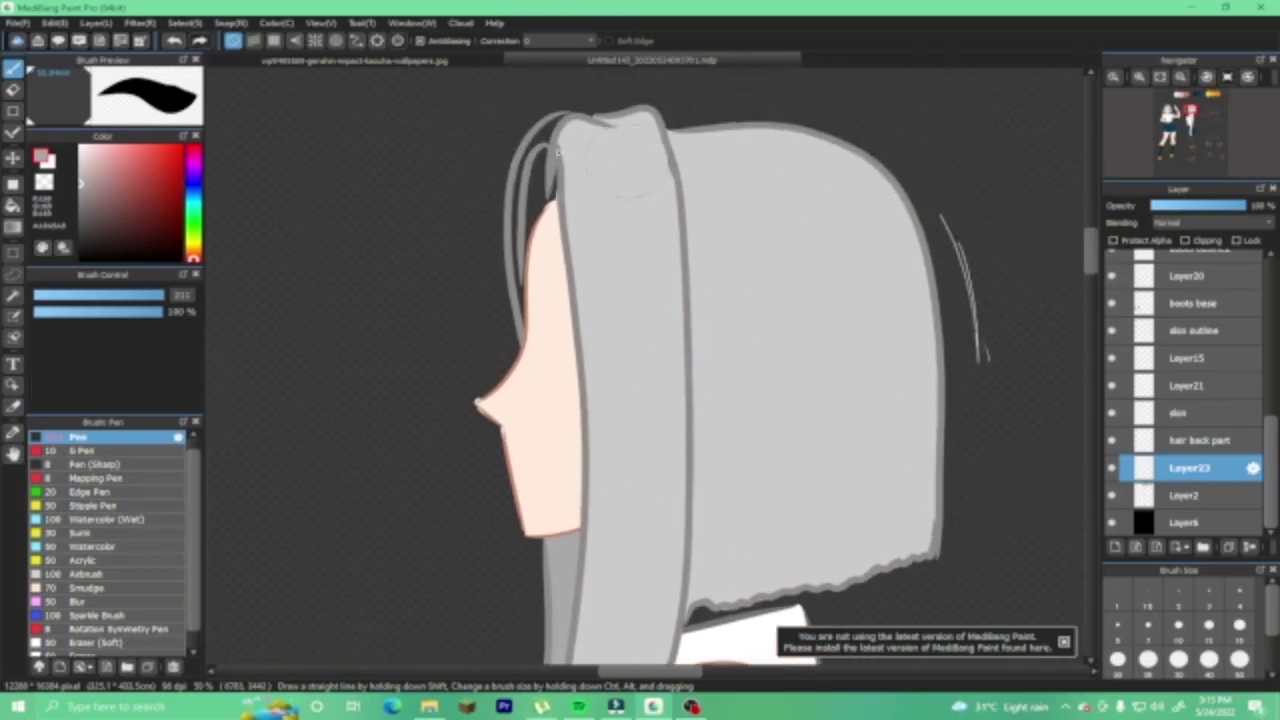
pyautogui.moveTo(565, 175)
pyautogui.mouseDown()
pyautogui.moveTo(530, 150)
pyautogui.moveTo(515, 175)
pyautogui.moveTo(525, 162)
pyautogui.moveTo(510, 140)
pyautogui.moveTo(580, 120)
pyautogui.moveTo(505, 210)
pyautogui.moveTo(500, 200)
pyautogui.moveTo(518, 268)
pyautogui.moveTo(500, 314)
pyautogui.moveTo(515, 360)
pyautogui.mouseUp()
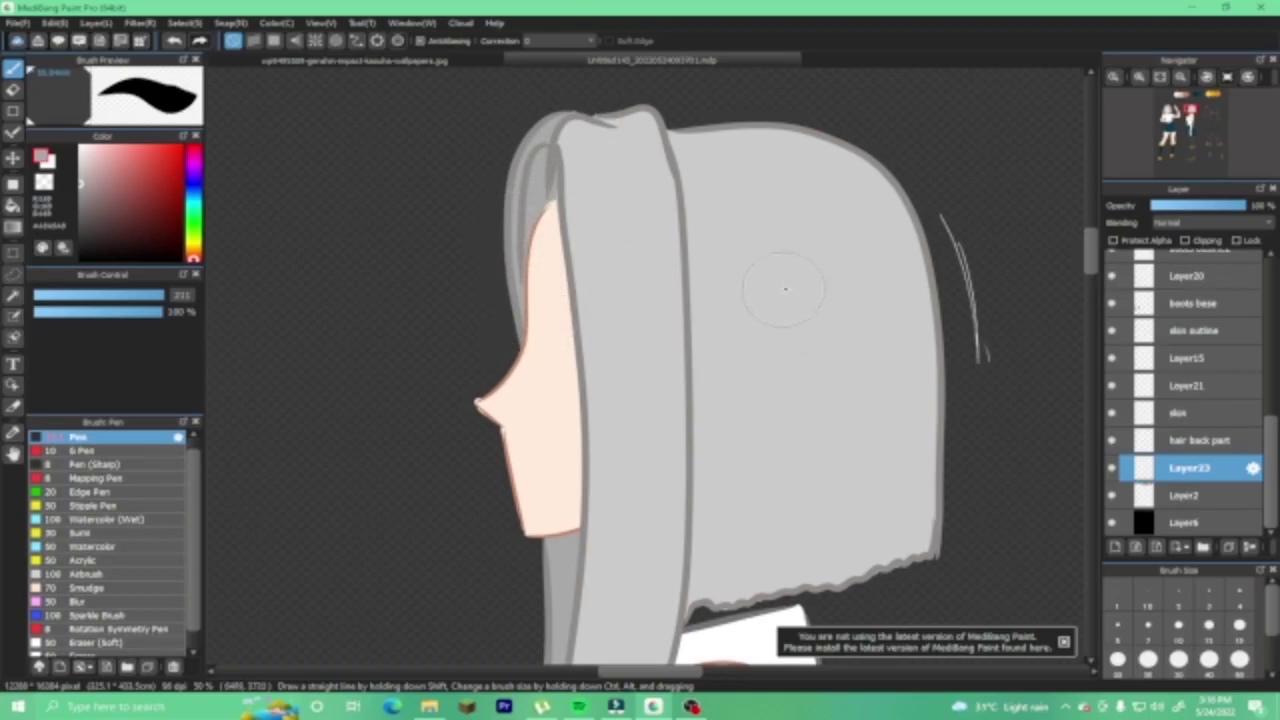
pyautogui.moveTo(565, 555); pyautogui.dragTo(575, 578)
# Sample the face's skin colour and paint the neck gap between the rear hair's hem and the collar on the skin layer.
pyautogui.click(1186, 414)
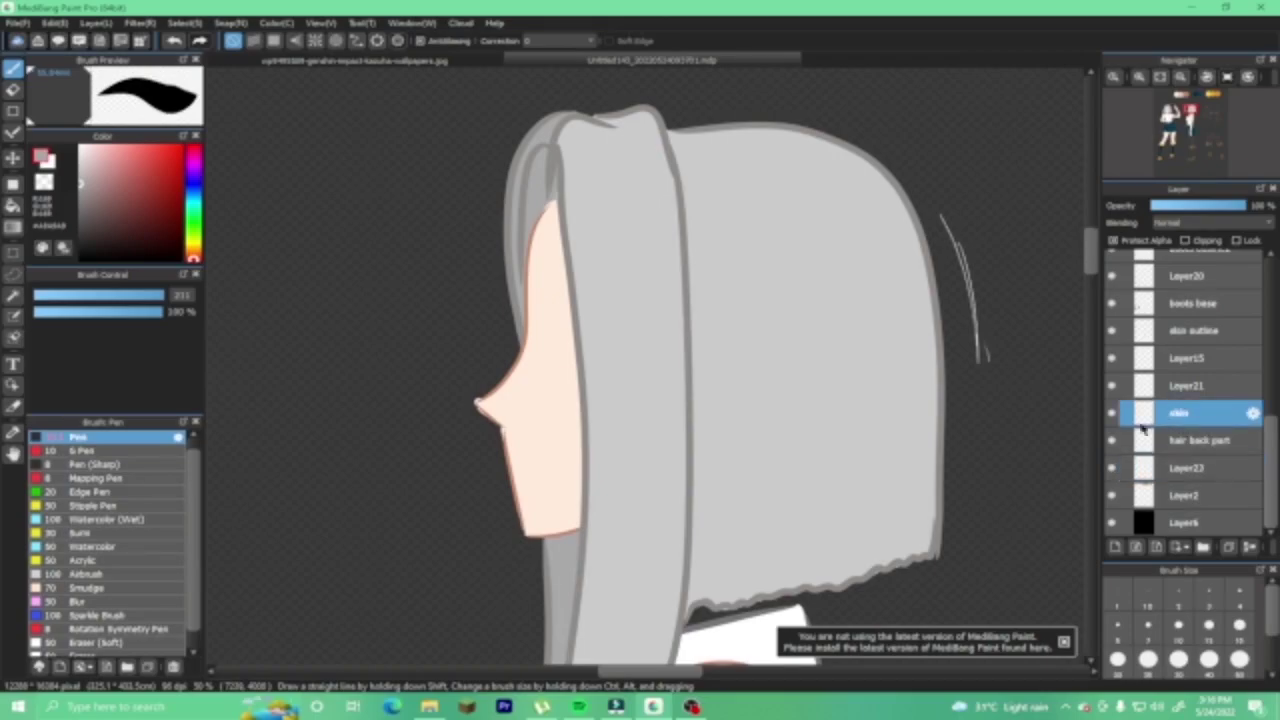
pyautogui.keyDown('alt'); pyautogui.click(557, 380); pyautogui.keyUp('alt')
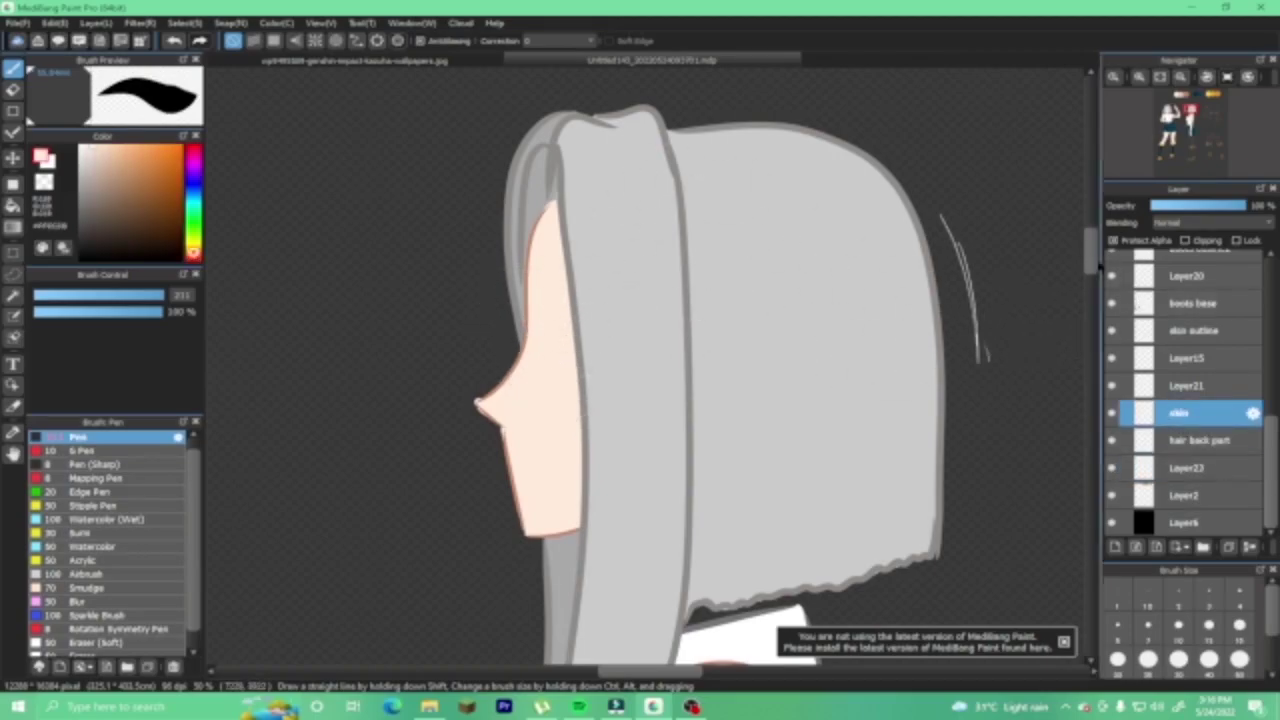
pyautogui.scroll(-4, 1043, 357)
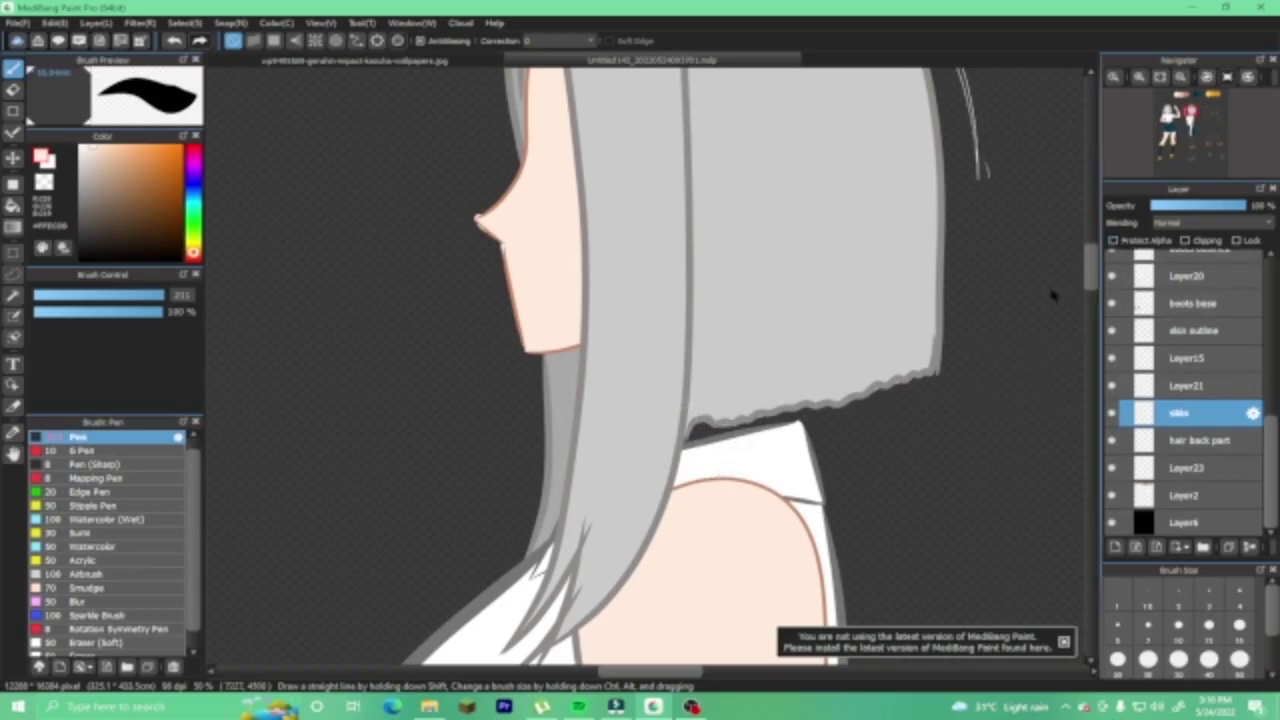
pyautogui.moveTo(757, 424)
pyautogui.mouseDown()
pyautogui.moveTo(718, 434)
pyautogui.moveTo(695, 419)
pyautogui.moveTo(673, 451)
pyautogui.moveTo(758, 416)
pyautogui.moveTo(773, 446)
pyautogui.mouseUp()
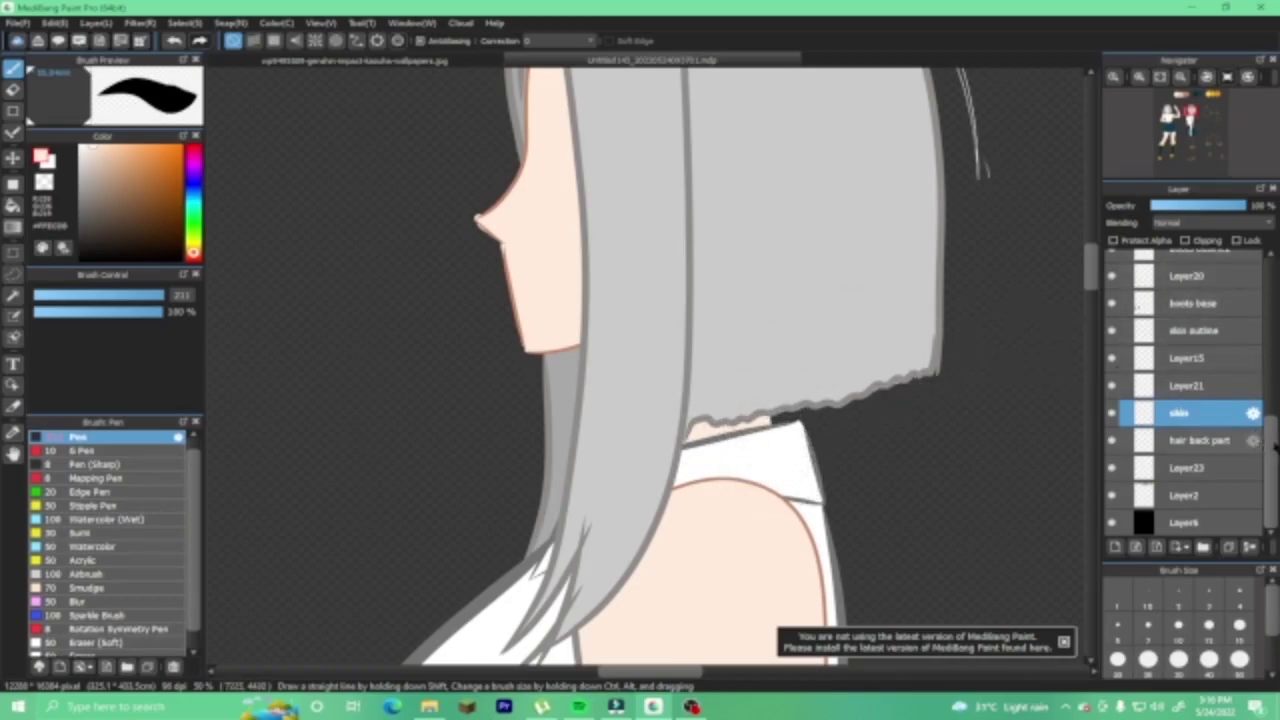
# Erase the stray colour around the nose tip of the side-view face on Layer25.
pyautogui.scroll(5, 1243, 329)
pyautogui.scroll(1, 1215, 353)
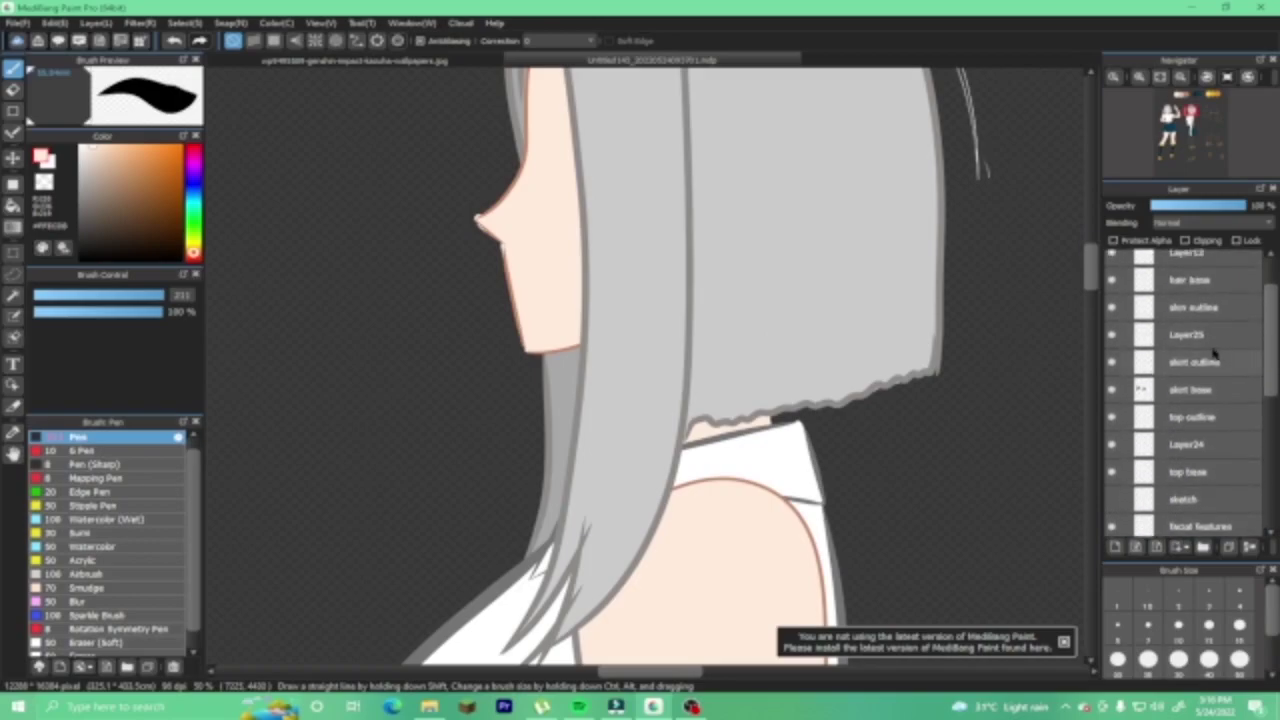
pyautogui.click(1190, 335)
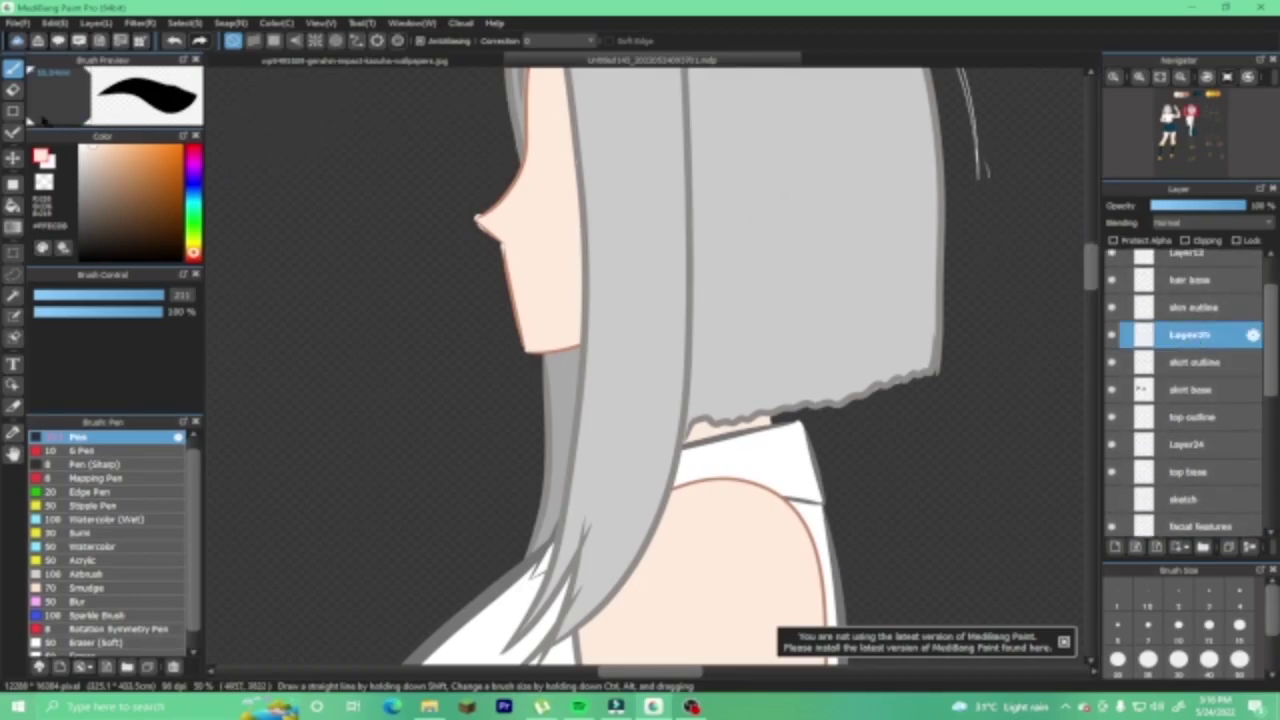
pyautogui.click(12, 88)
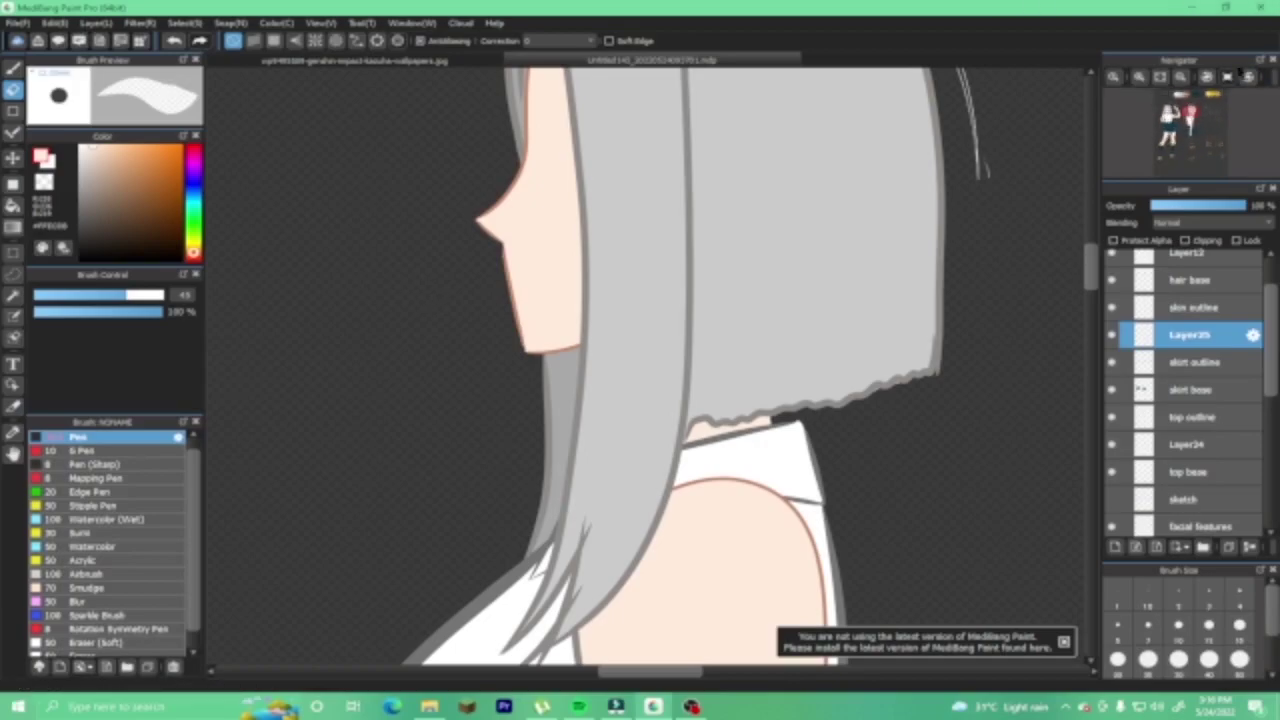
# Fit the whole reference sheet in view, make Layer1 visible and active, and switch to OBS Studio.
pyautogui.click(1160, 77)
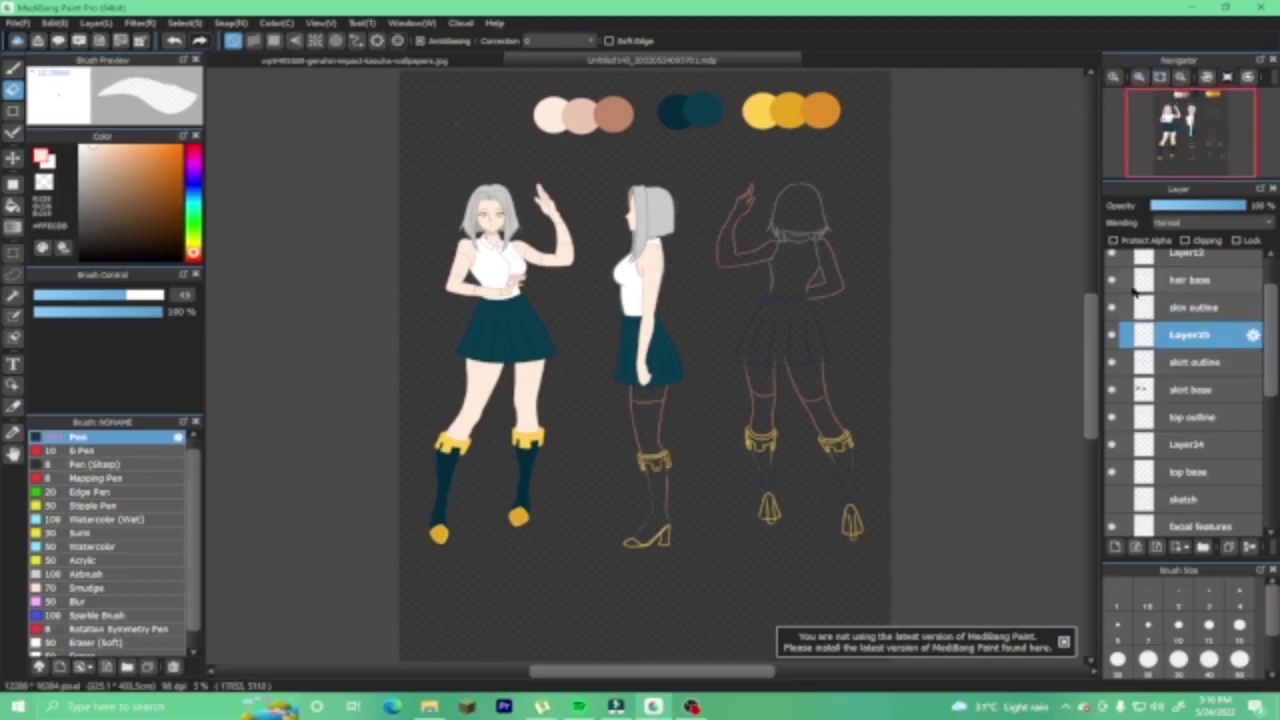
pyautogui.click(1254, 307)
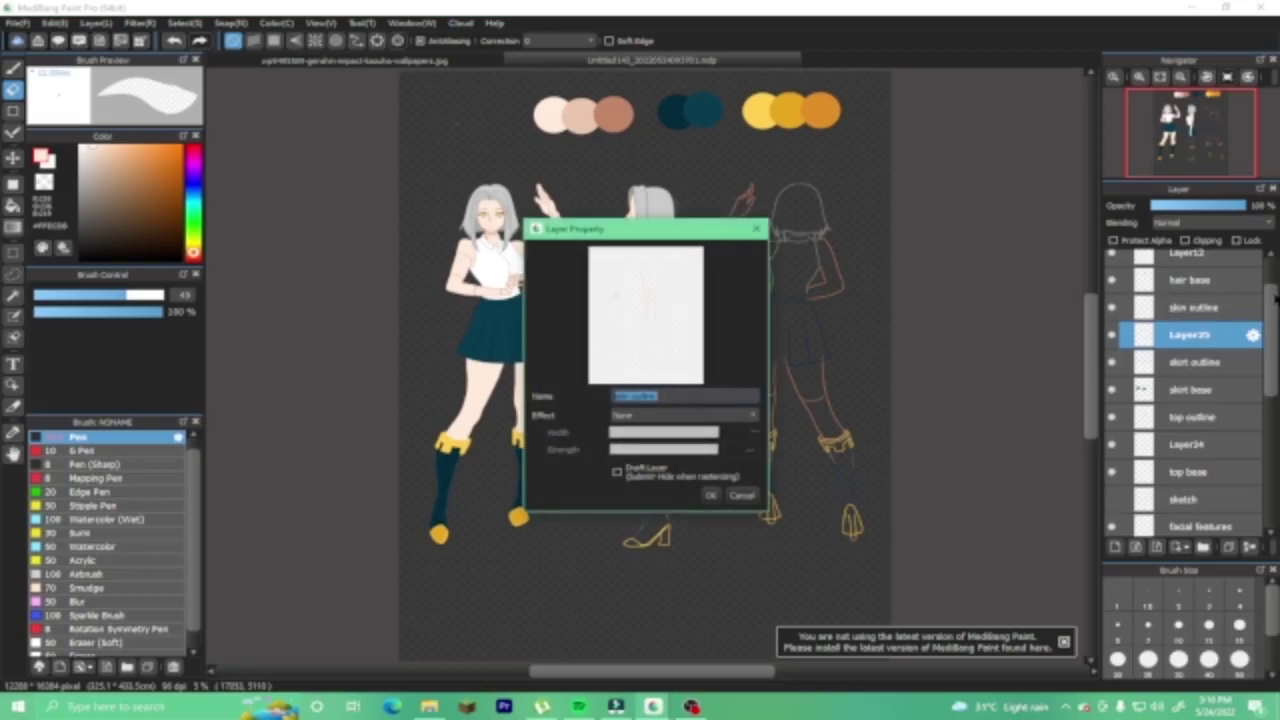
pyautogui.click(711, 497)
pyautogui.scroll(2, 1273, 333)
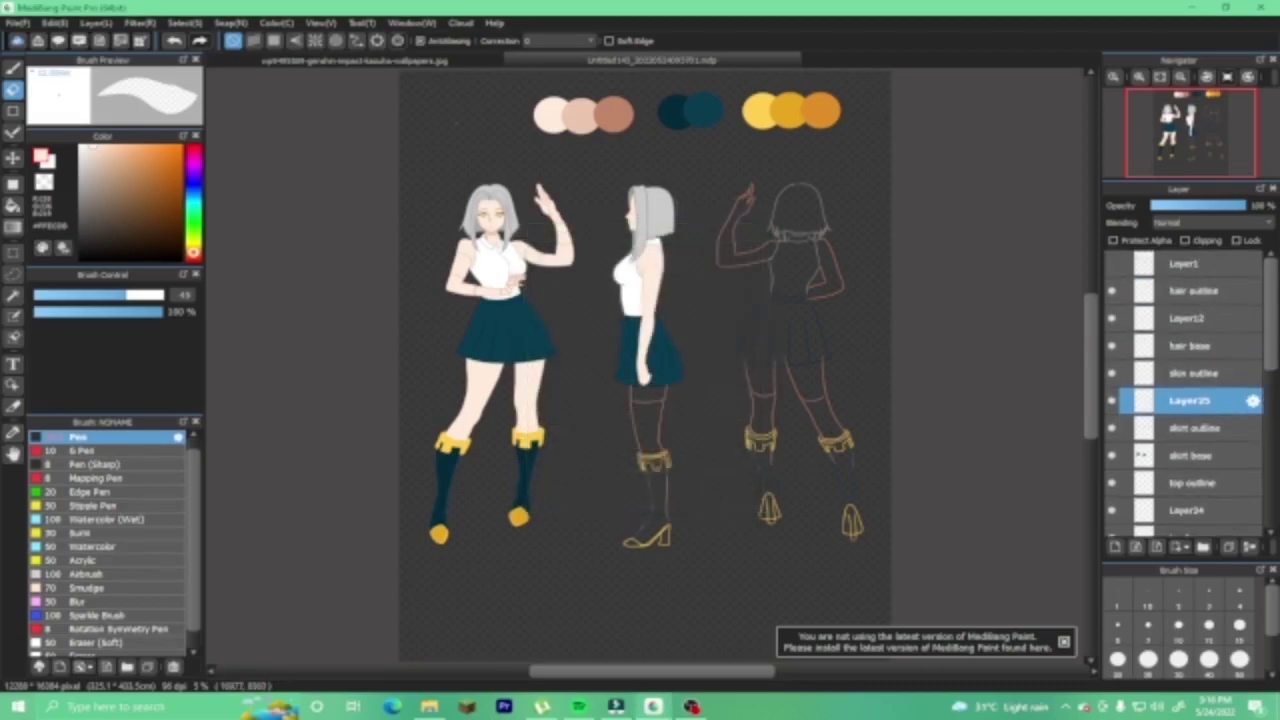
pyautogui.click(1182, 268)
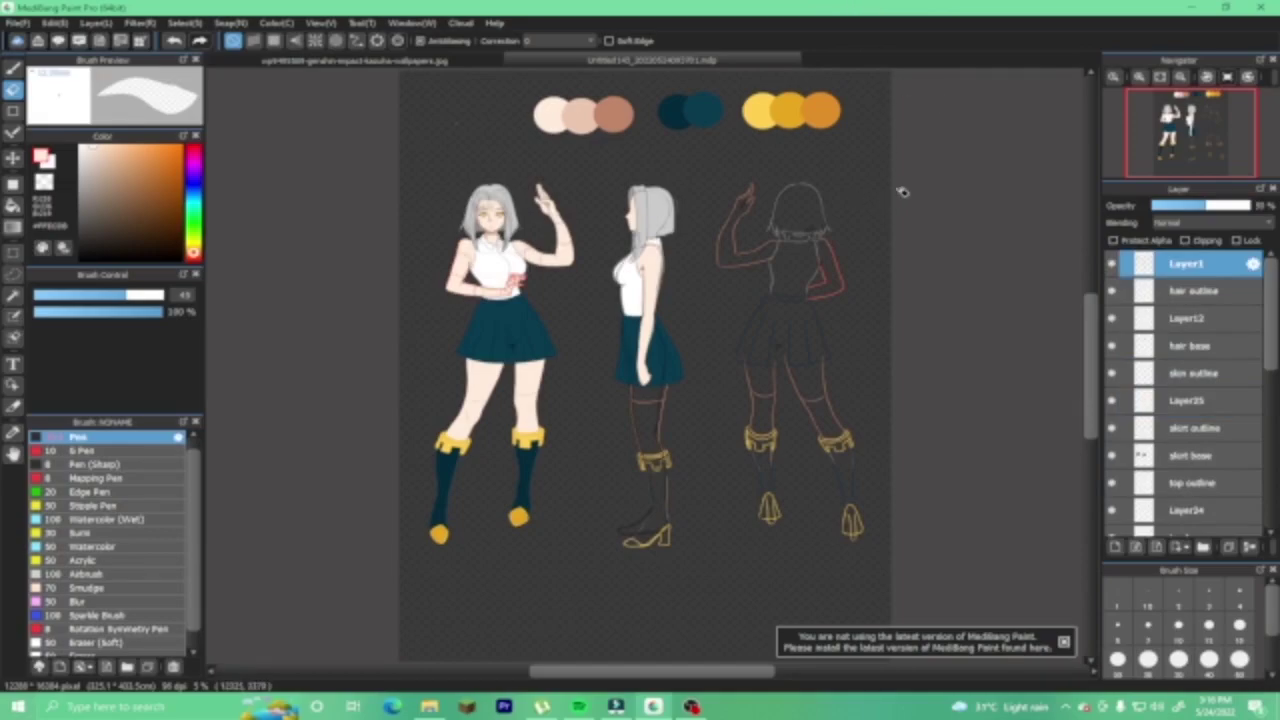
pyautogui.click(678, 707)
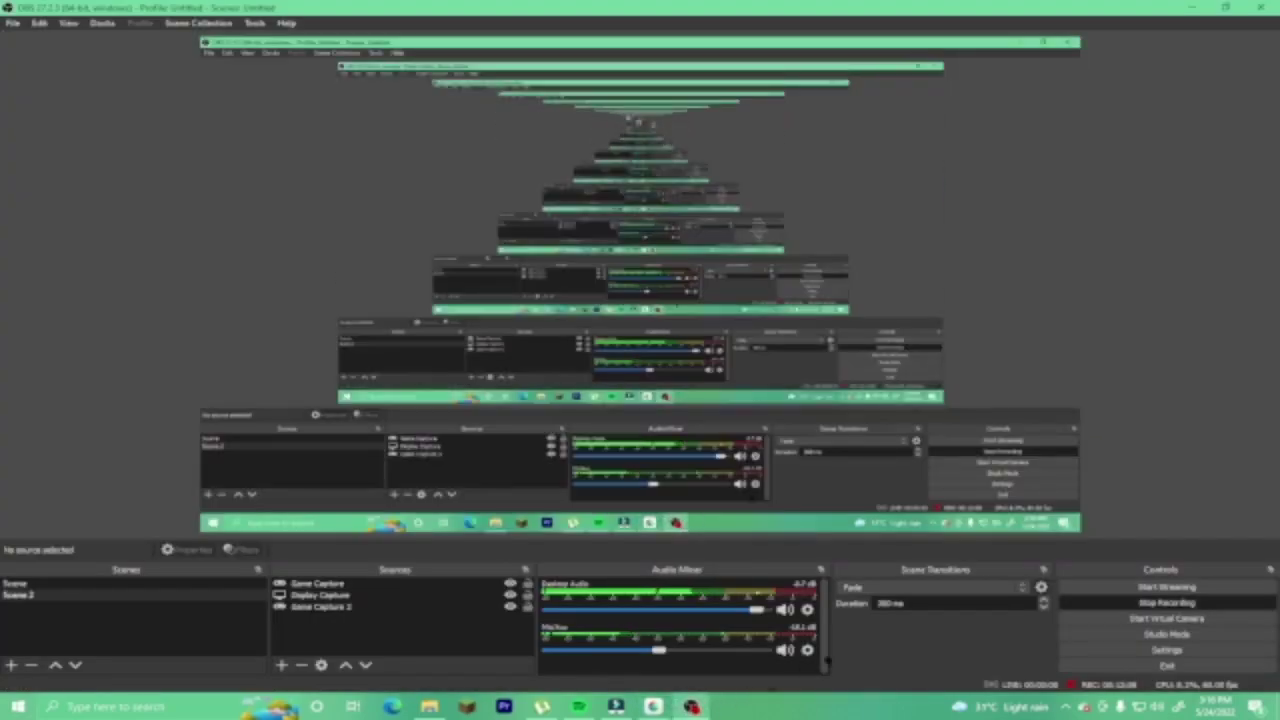